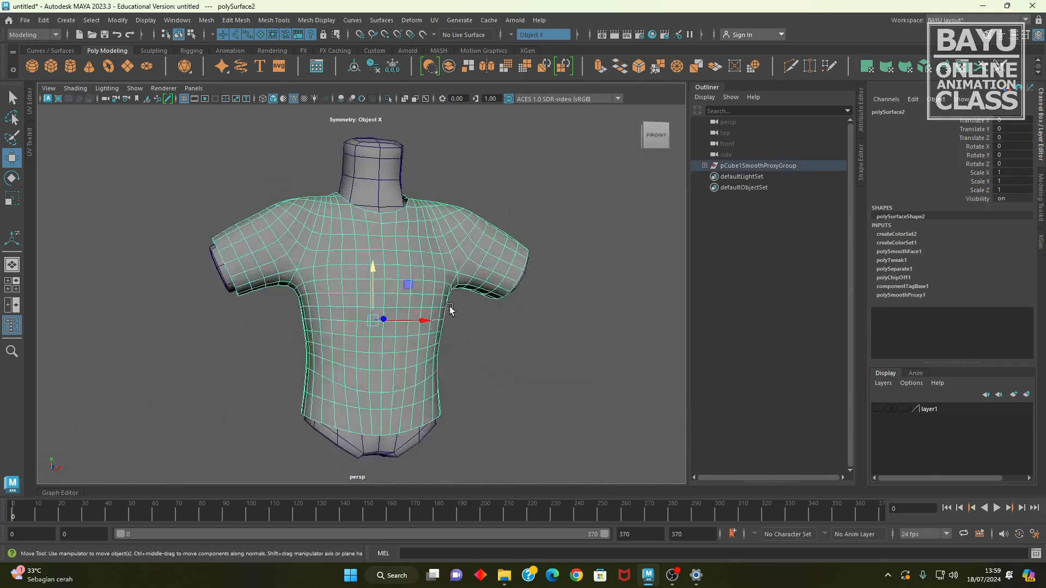
Select the torso body mesh under the shirt to inspect it, and switch the workspace from Modeling to the FX command set
click(428, 173)
click(395, 178)
alt+drag(573, 326, 544, 343)
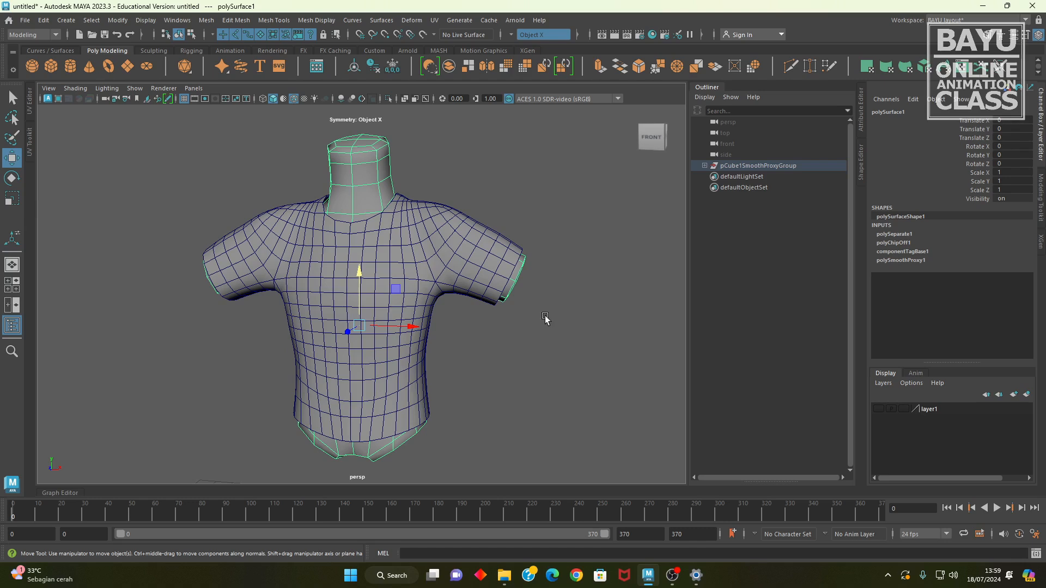
click(34, 35)
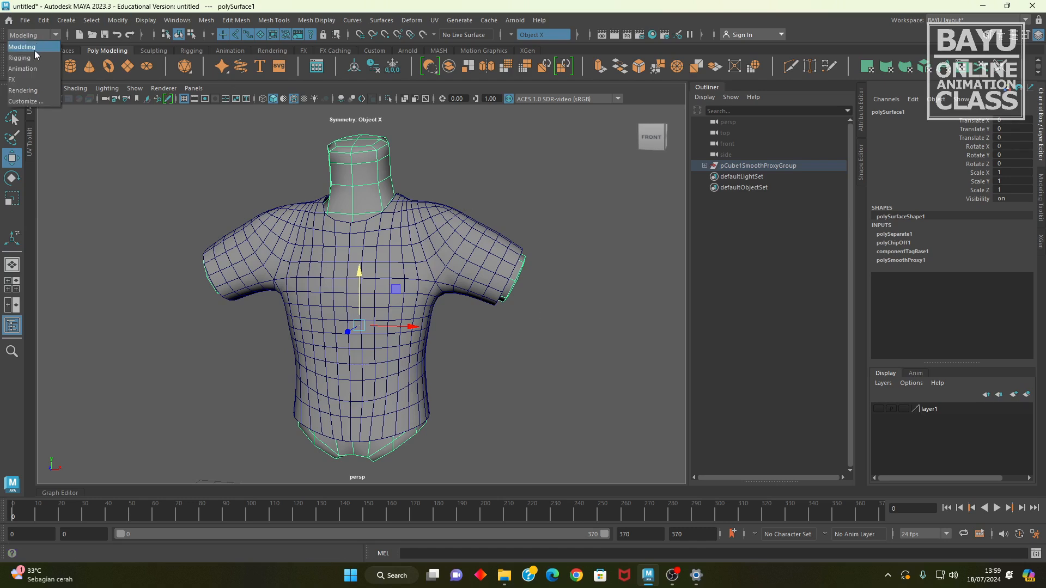
click(37, 80)
Convert the T-shirt mesh into an nCloth object
alt+drag(515, 189, 496, 203)
click(472, 232)
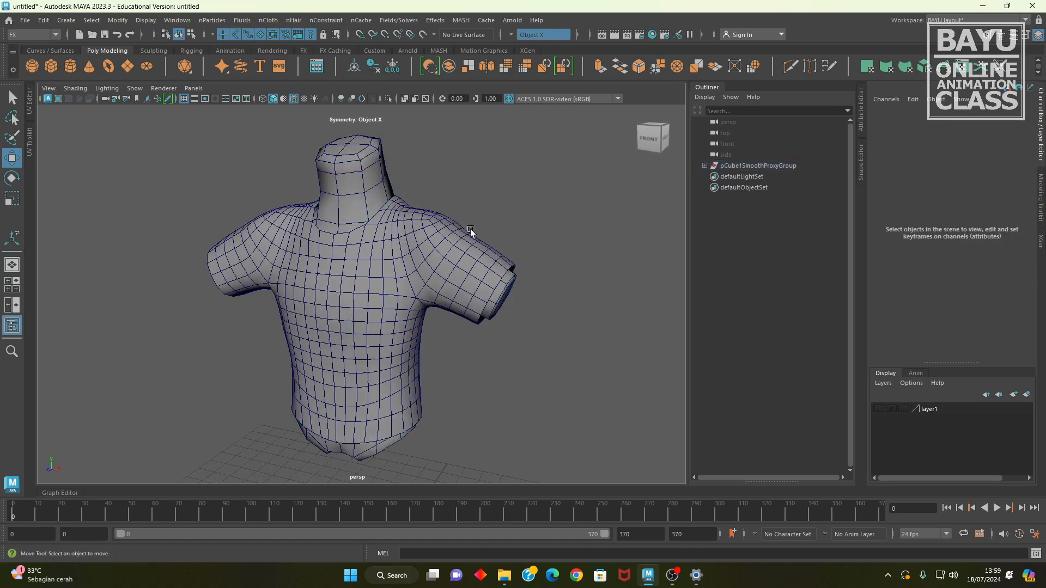
click(263, 21)
click(313, 61)
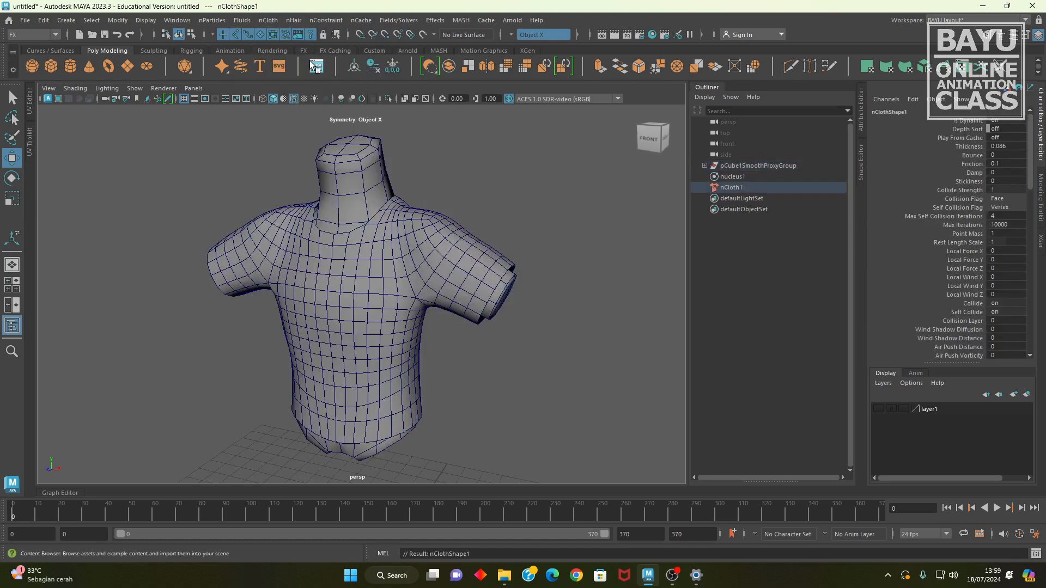
Make the torso body mesh a passive collider for the cloth
alt+drag(603, 422, 542, 319)
click(440, 250)
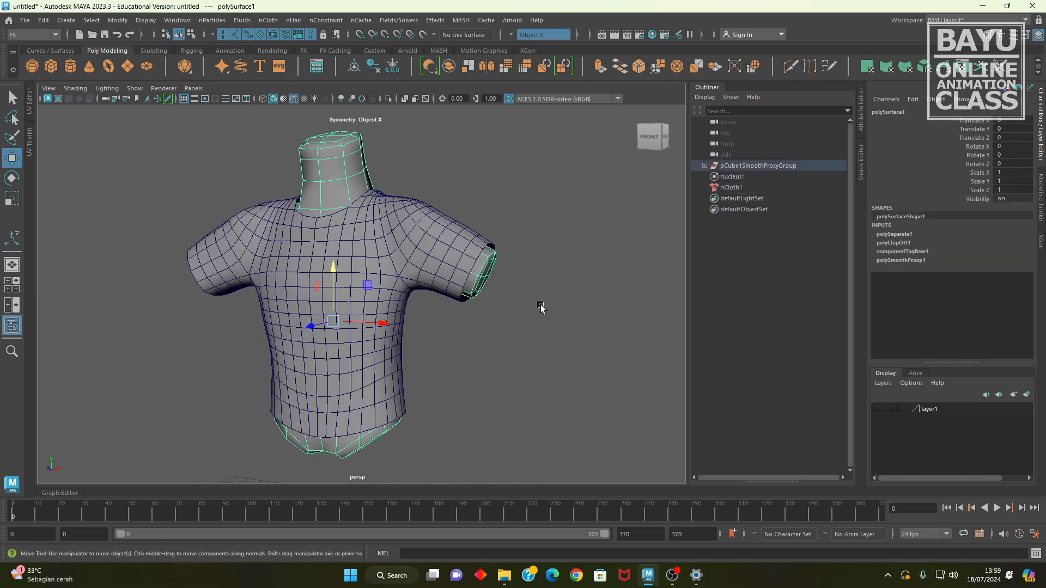
click(272, 21)
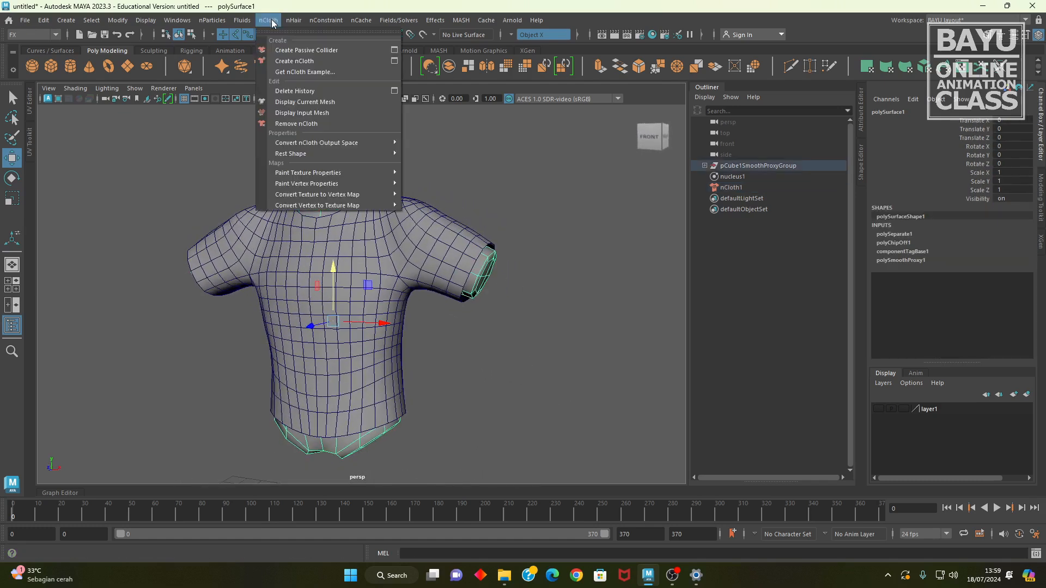
click(339, 50)
alt+drag(590, 362, 537, 349)
alt+middle_drag(536, 349, 541, 347)
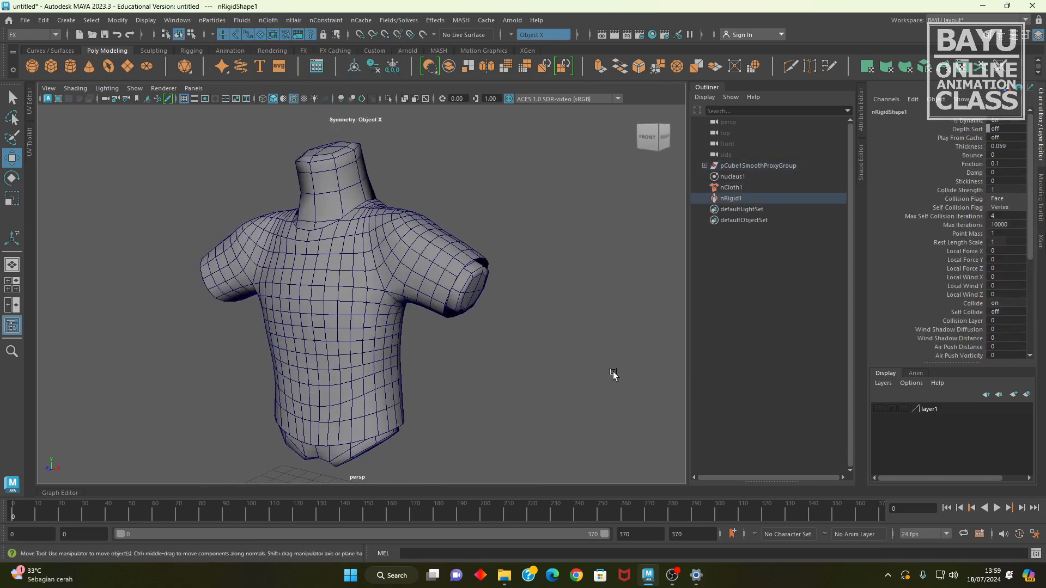
Set the end time of the playback range to frame 500
alt+right_drag(614, 375, 507, 362)
alt+middle_drag(507, 361, 519, 360)
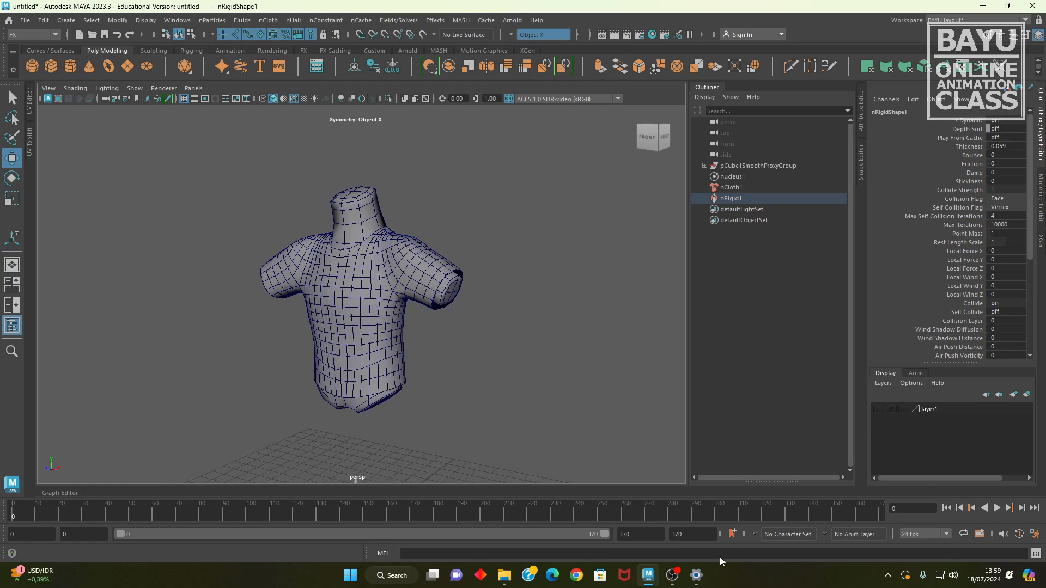
double_click(659, 539)
text(50)
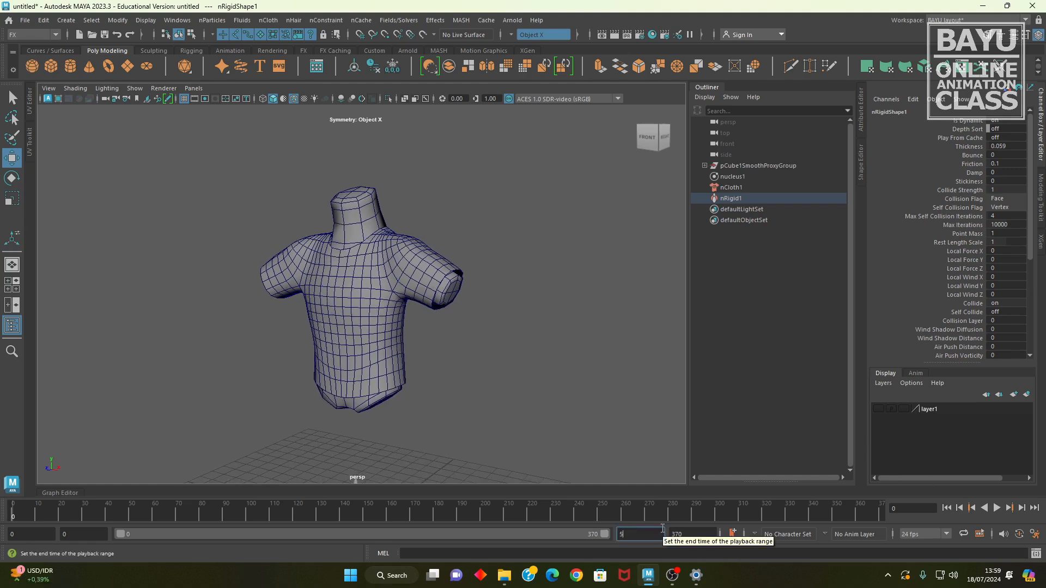
key(Return)
text(500)
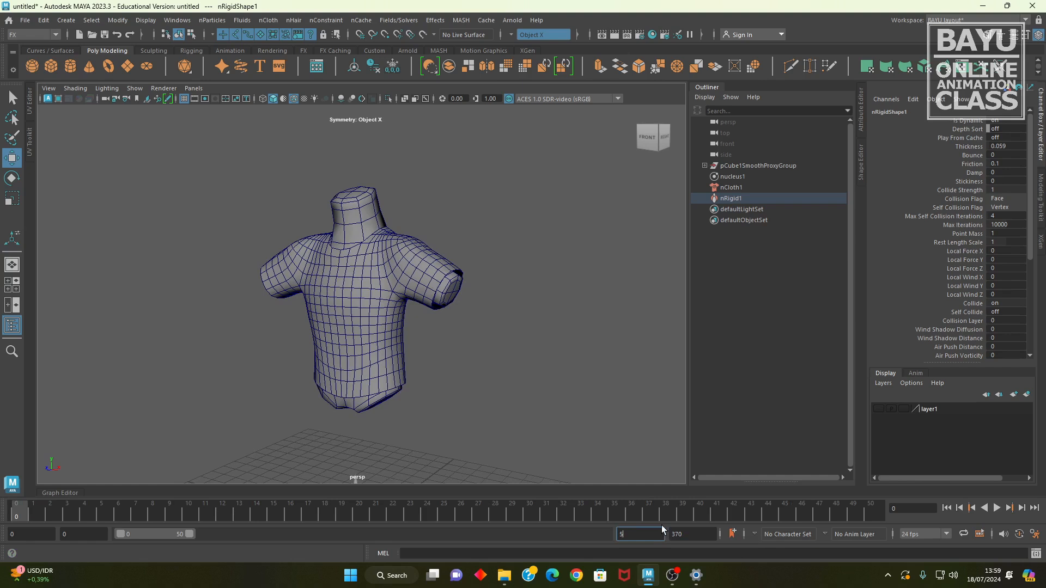
key(Return)
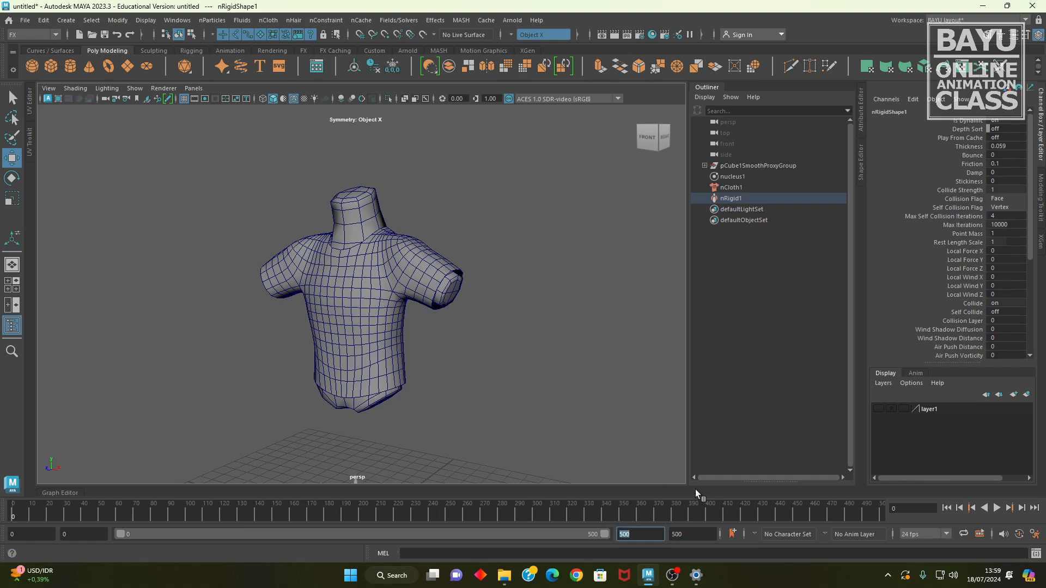
Play the shirt simulation to check how the cloth behaves on the body, and return to the first frame
click(996, 508)
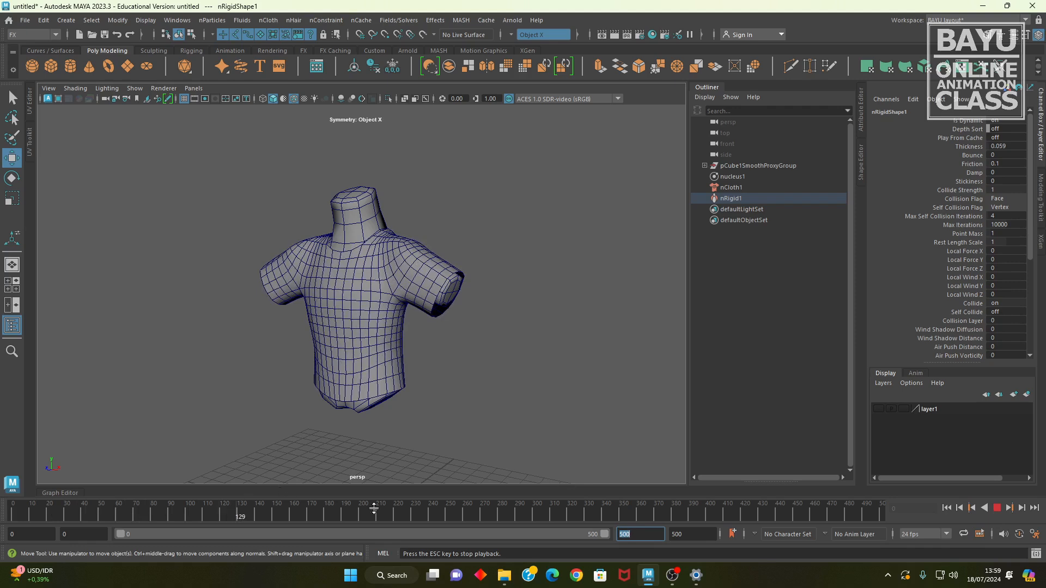
click(997, 508)
click(947, 508)
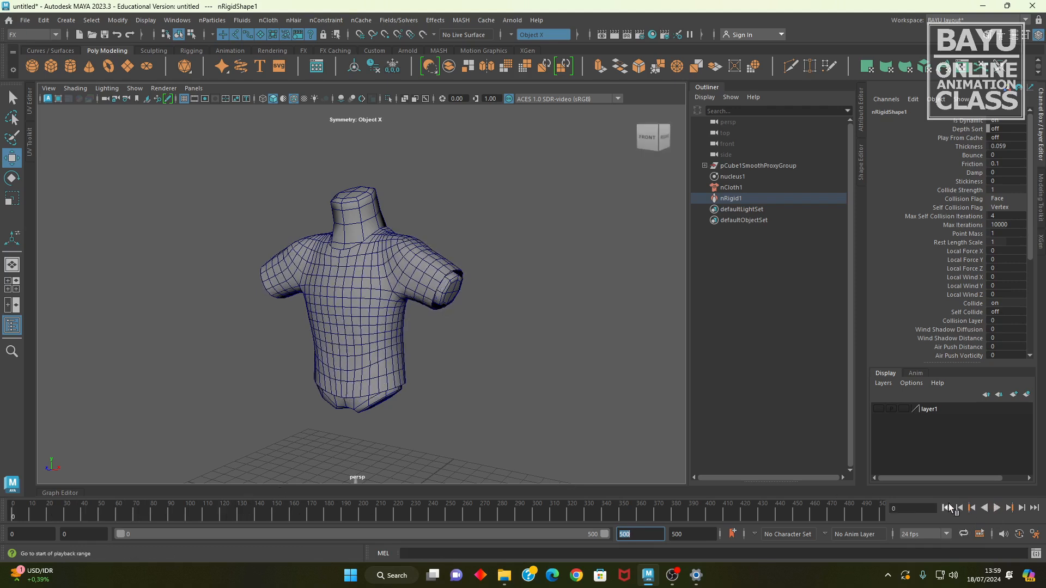
alt+middle_drag(565, 361, 553, 364)
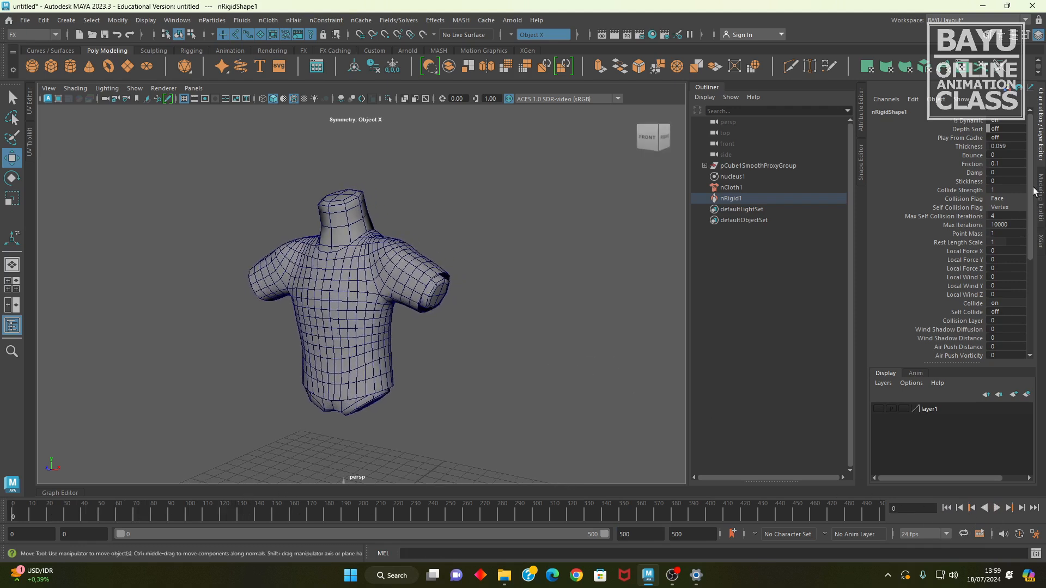
Select nCloth1 and highlight its Stretch Resistance attribute
mouse_move(1032, 186)
mouse_down()
mouse_move(1041, 281)
mouse_move(1026, 256)
mouse_move(1026, 169)
mouse_up()
click(725, 187)
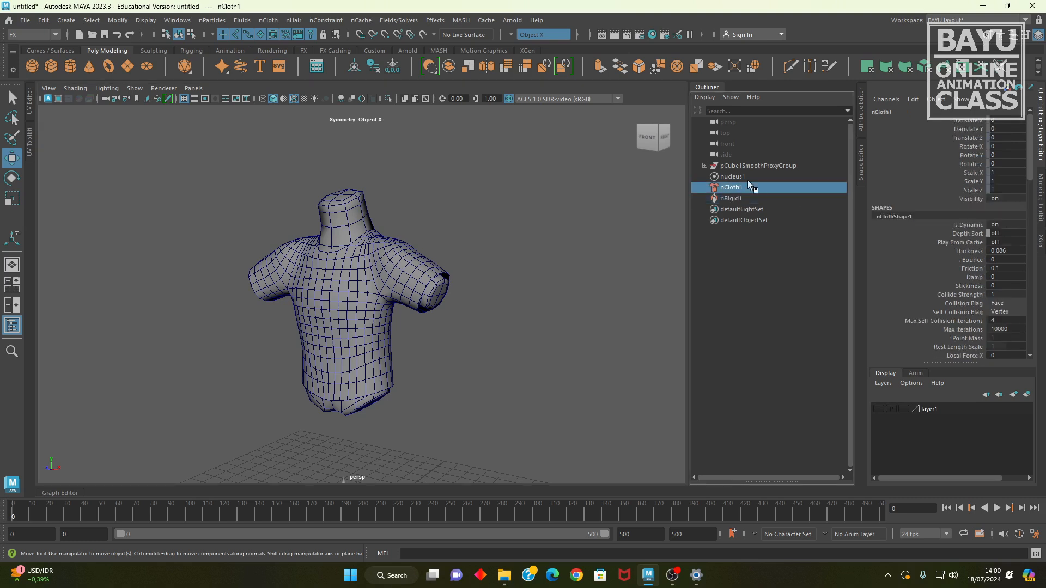
scroll(1034, 140, down, 7)
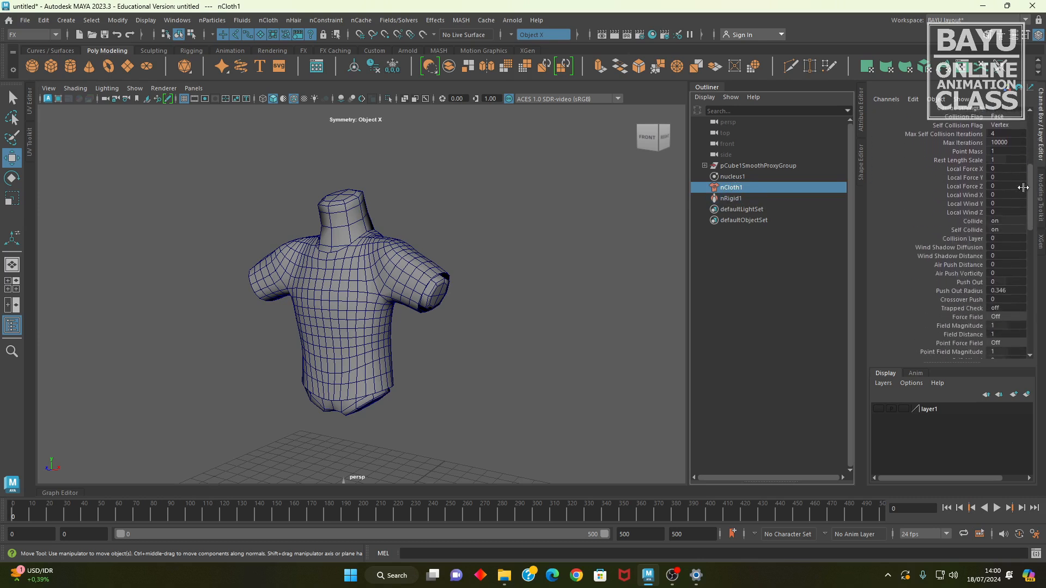
scroll(1026, 197, down, 6)
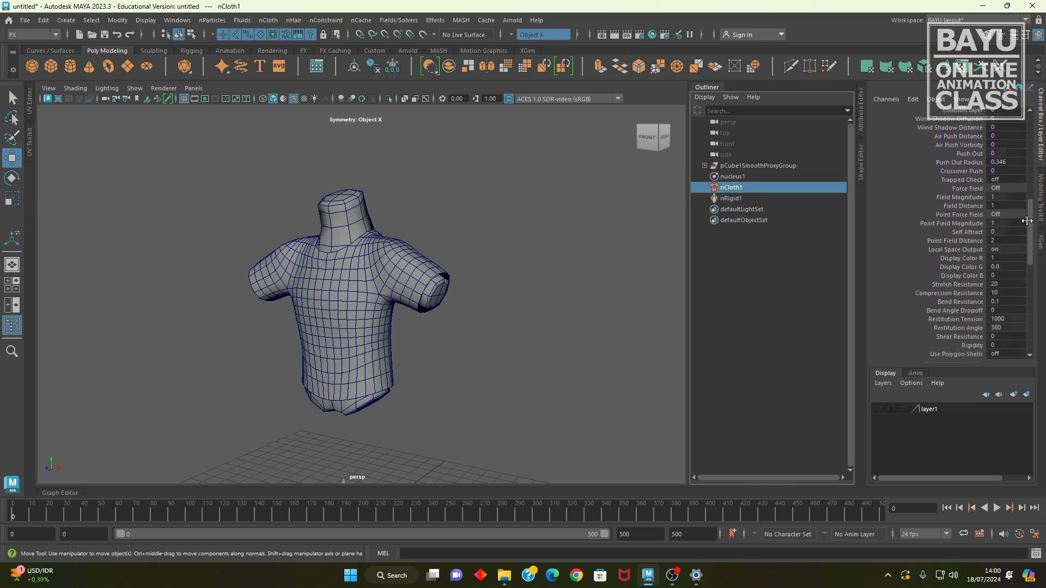
drag(1033, 231, 1034, 231)
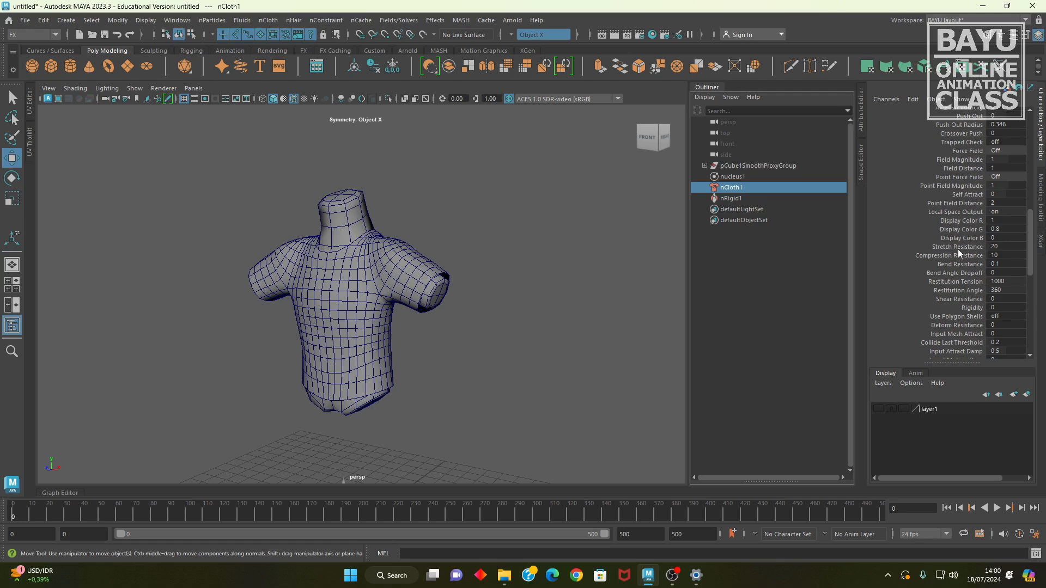
double_click(1007, 248)
click(954, 247)
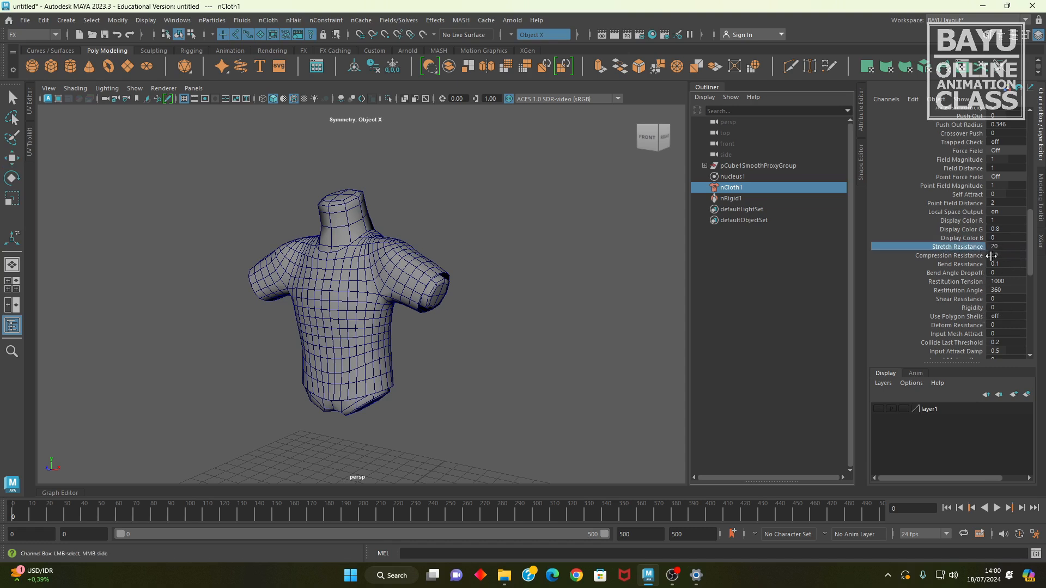
Try a Rigidity of 0.2 on nCloth1 and play the simulation
double_click(1005, 307)
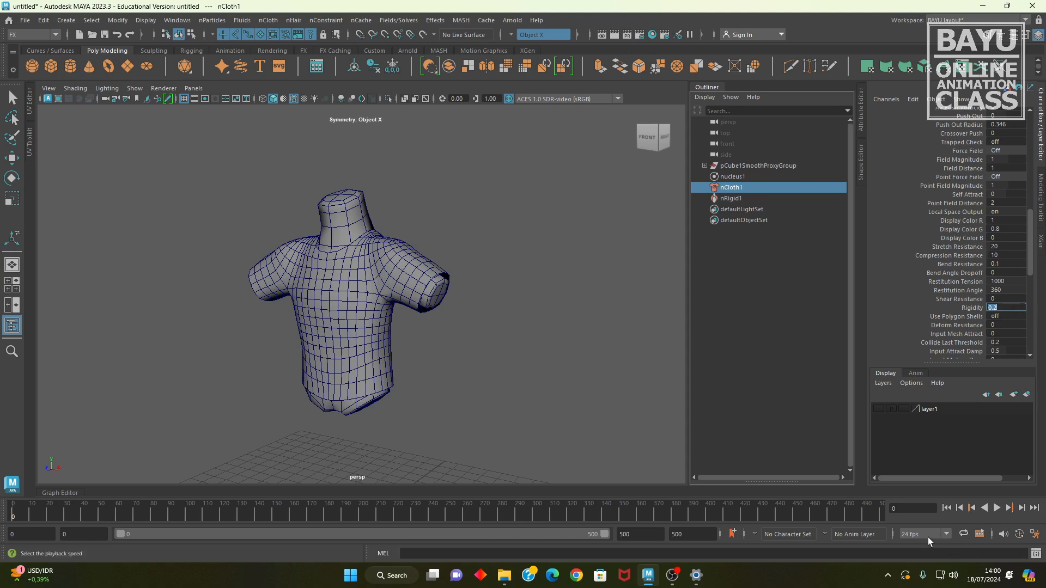
click(998, 506)
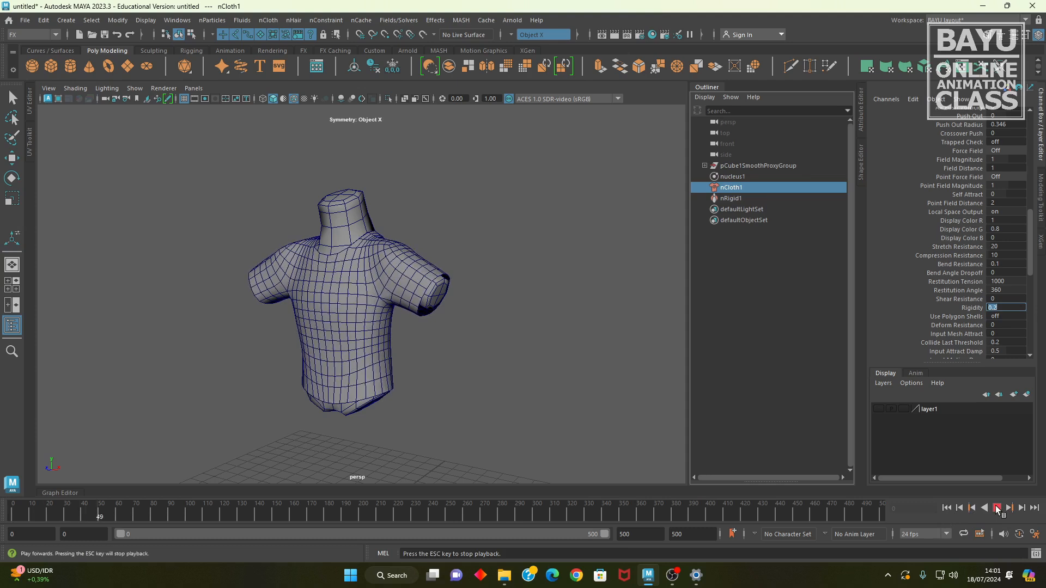
click(997, 507)
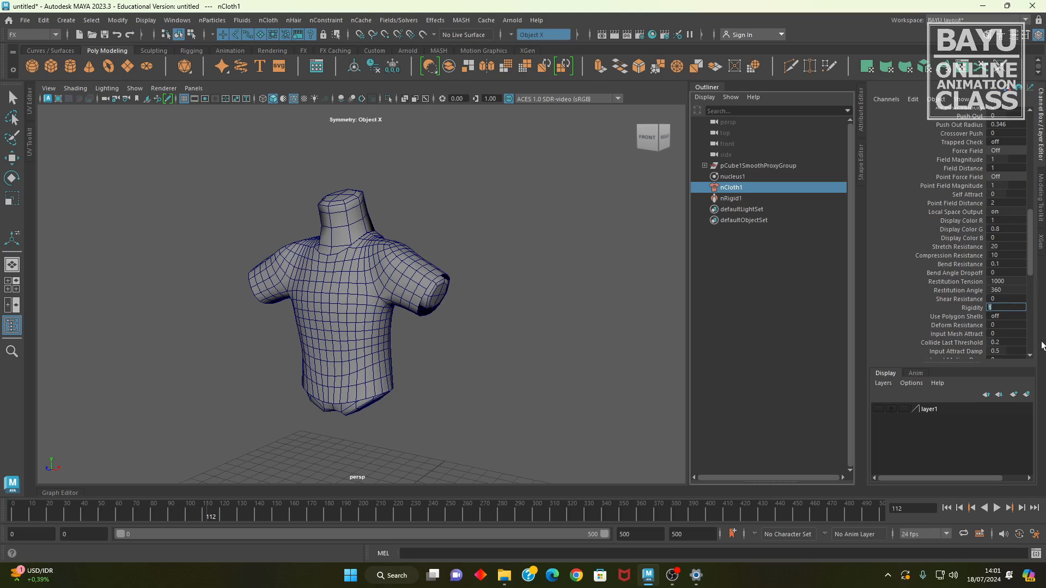
Test another Rigidity value on nCloth1 by replaying the simulation from the first frame
click(946, 508)
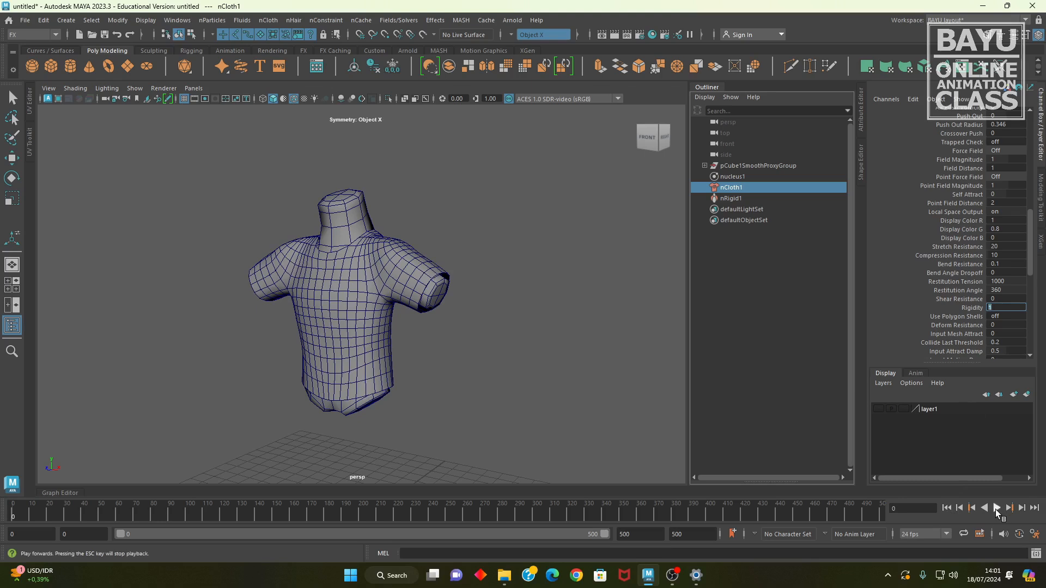
click(996, 508)
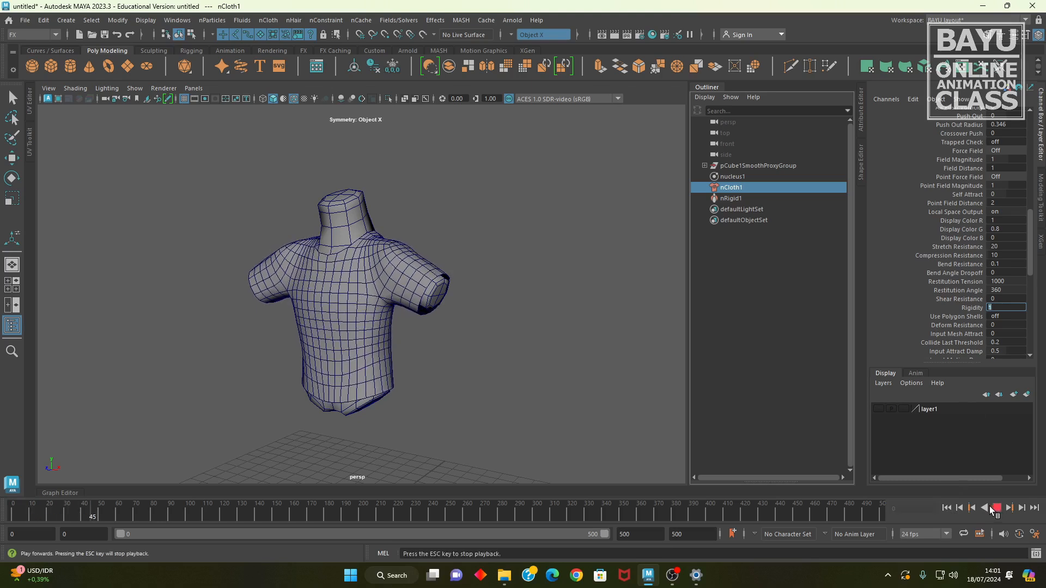
click(995, 507)
click(946, 508)
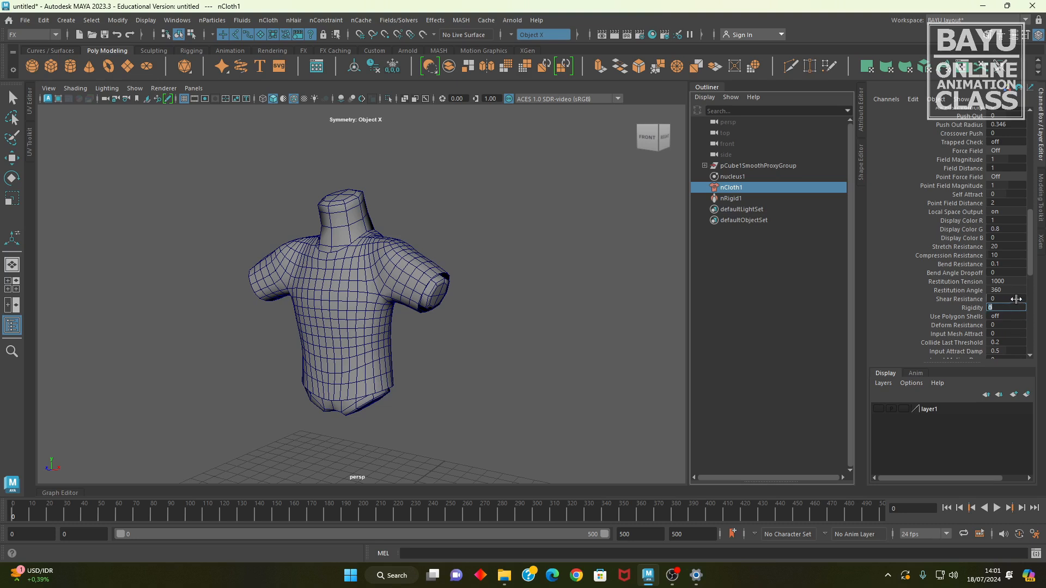
With Rigidity reset to 0, set nCloth1's Stretch Resistance to 10 and play the simulation
click(1007, 247)
text(10)
click(996, 508)
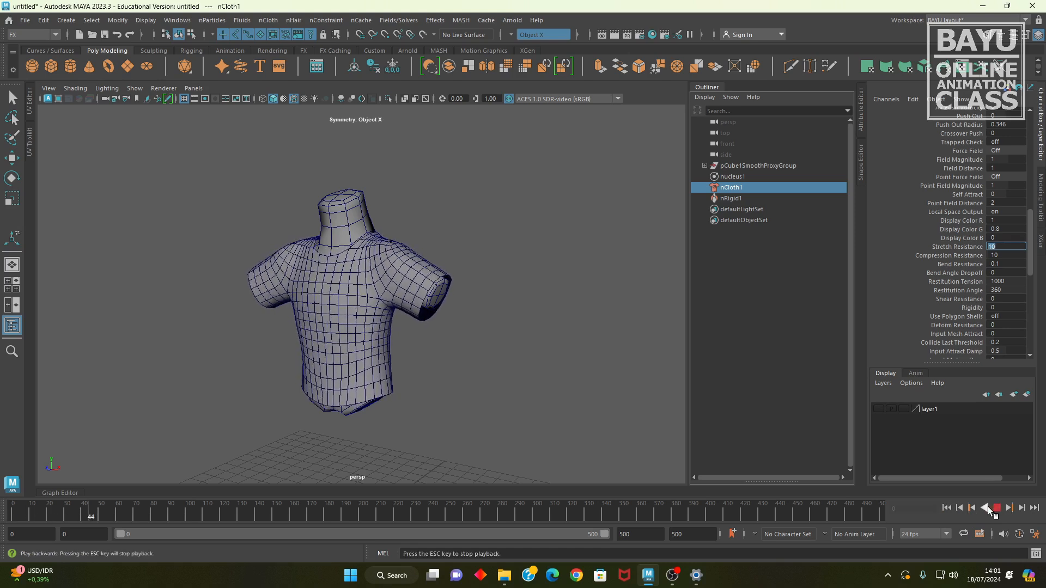
Set nCloth1's Stretch Resistance to 5 and replay the simulation from the first frame
text(5)
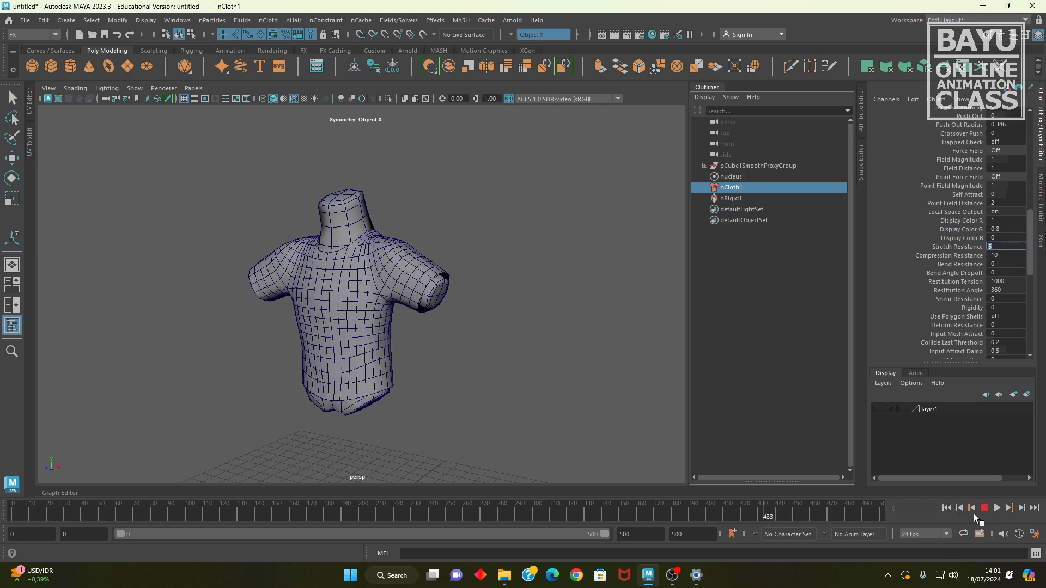
click(984, 508)
click(947, 507)
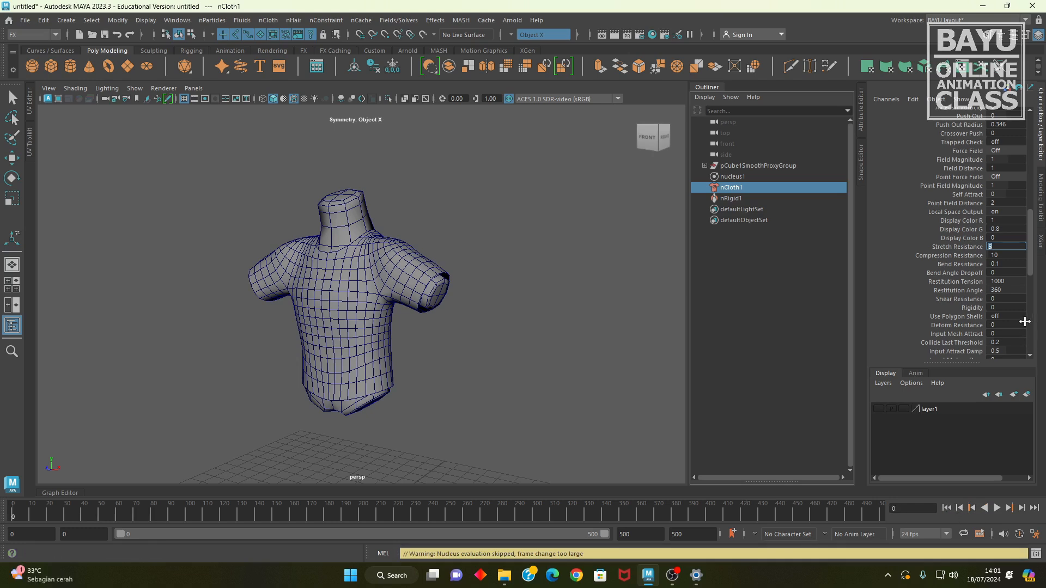
click(996, 507)
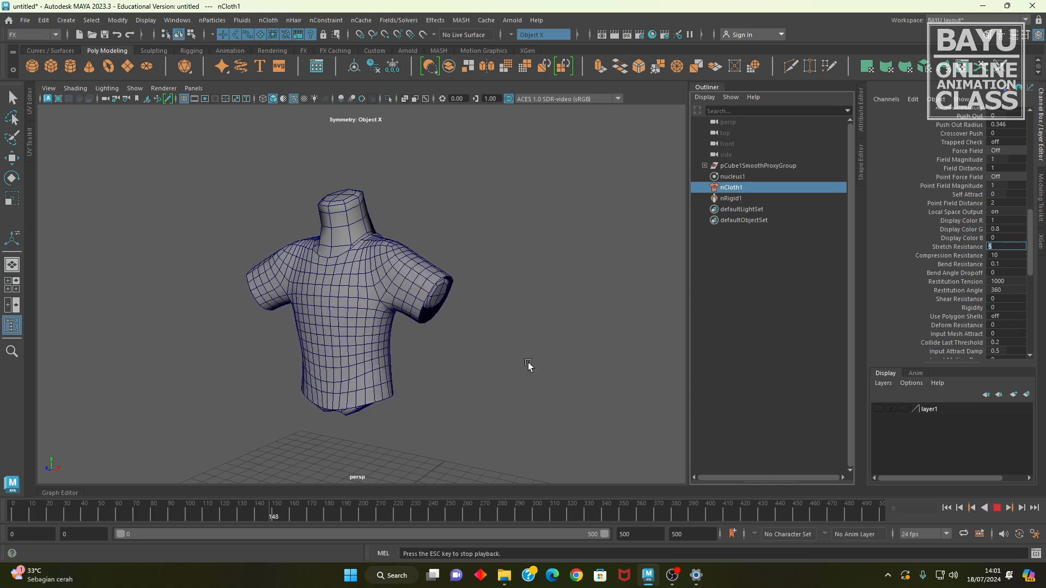
click(997, 507)
click(948, 508)
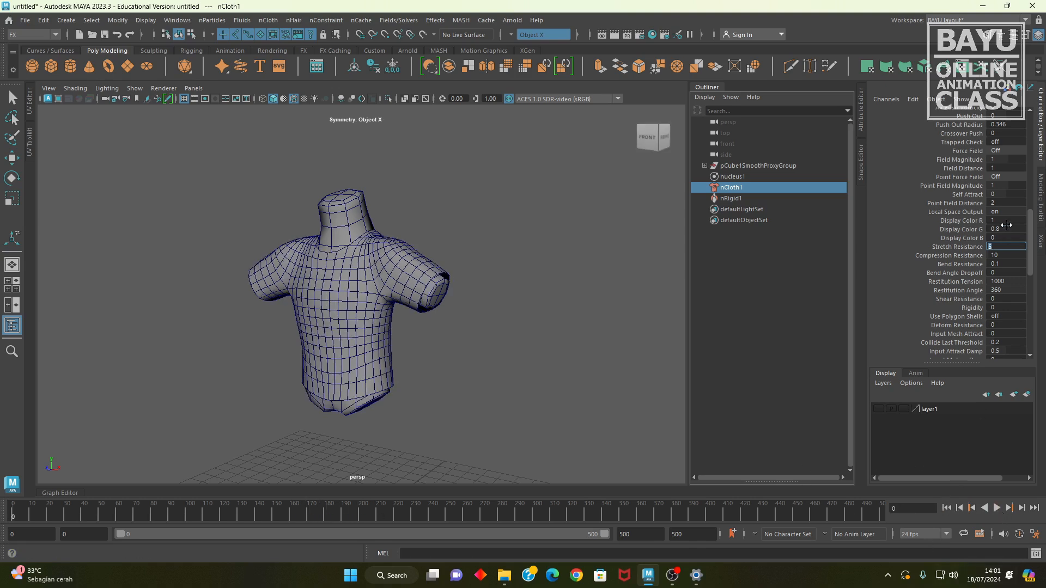
Lower nCloth1's Stretch Resistance to 2, play the simulation, and return to the first frame
text(2)
click(997, 508)
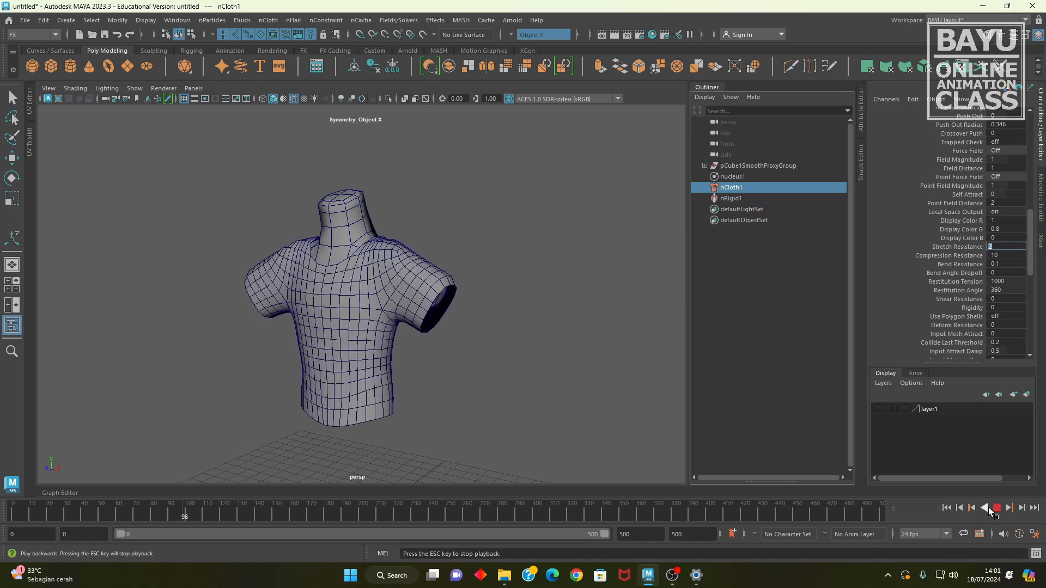
click(988, 508)
click(988, 508)
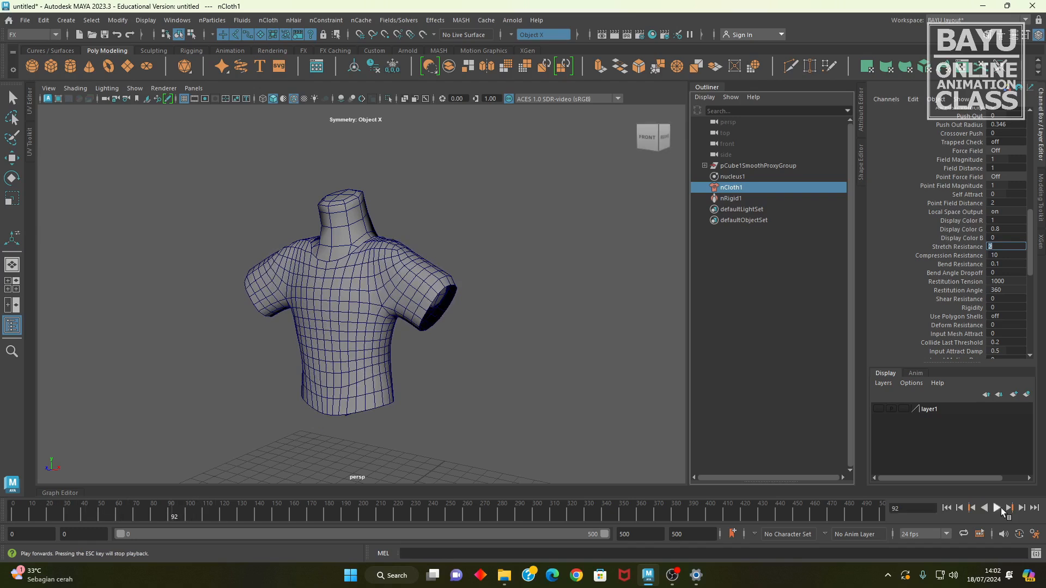
click(948, 510)
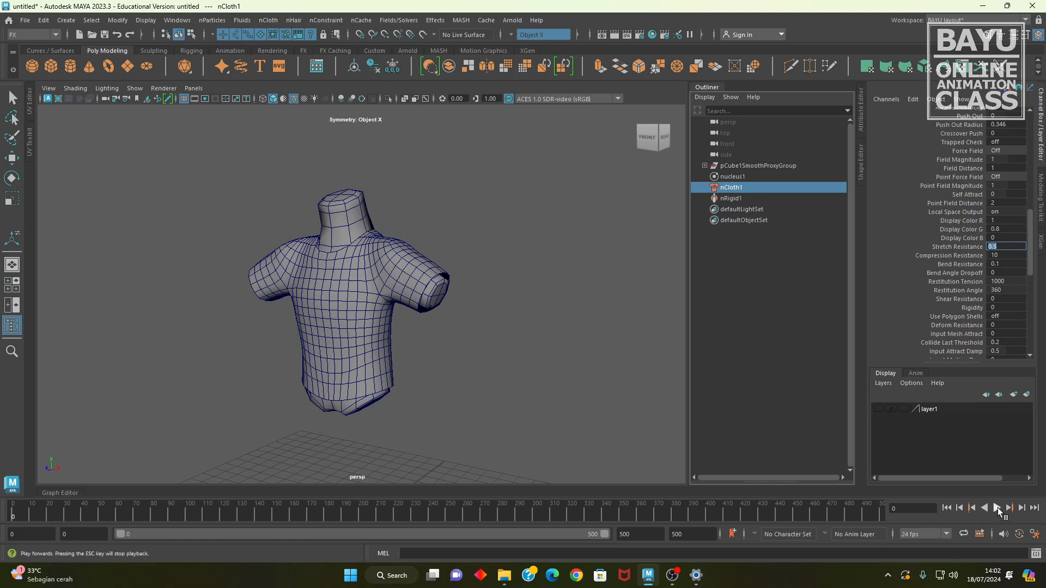
Test nCloth1 with a Stretch Resistance of 0.5 by playing the simulation, and return to the first frame
click(997, 508)
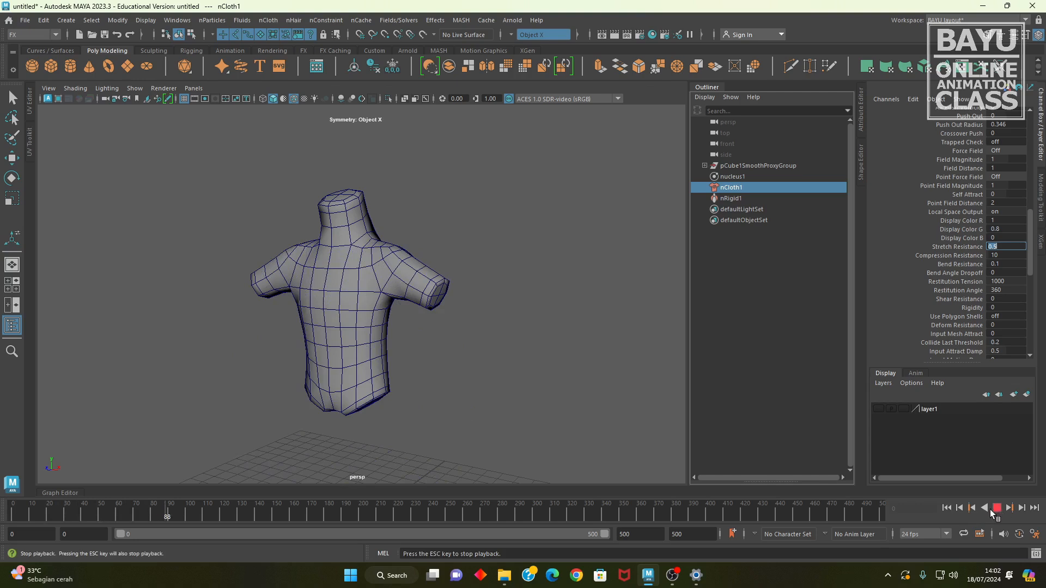
click(996, 507)
click(947, 507)
click(1013, 238)
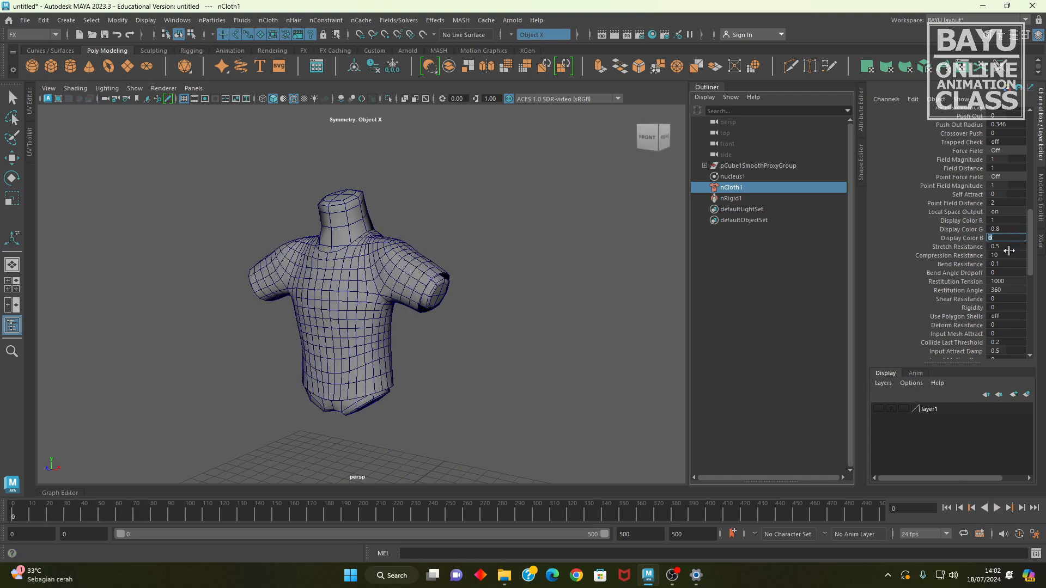
Set nCloth1's Stretch Resistance to 15 and play the simulation for a while before stopping it
click(1013, 246)
click(997, 508)
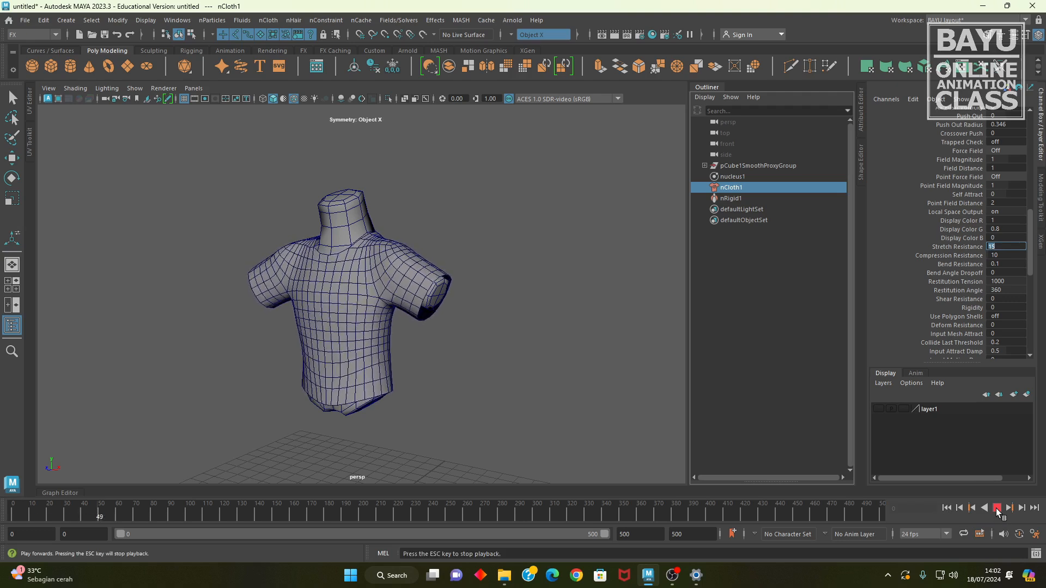
click(997, 508)
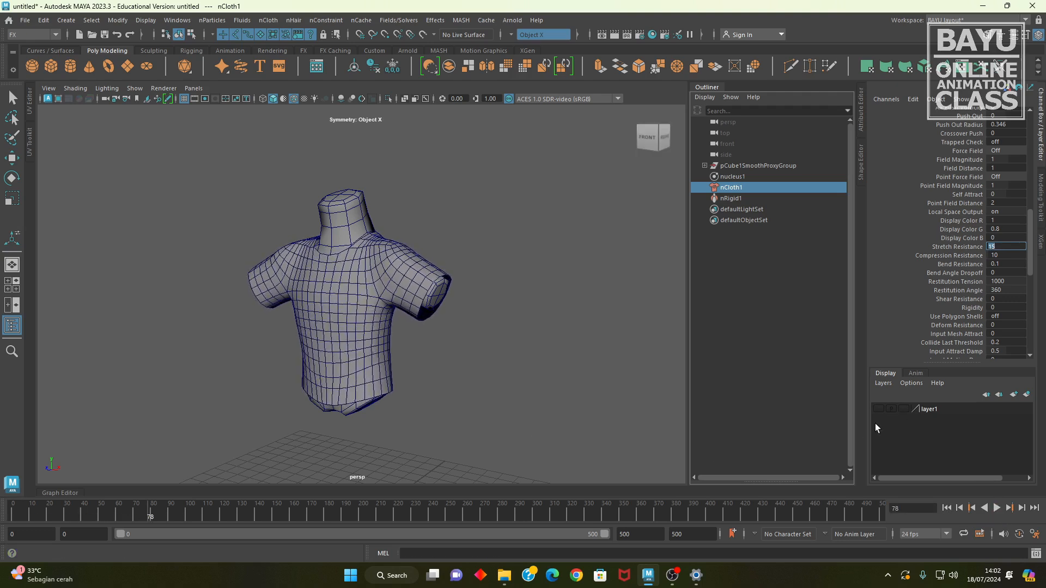
Switch to the Animation menu set and add a nonlinear Twist deformer to the torso collider
click(495, 362)
key(w)
alt+drag(493, 360, 430, 341)
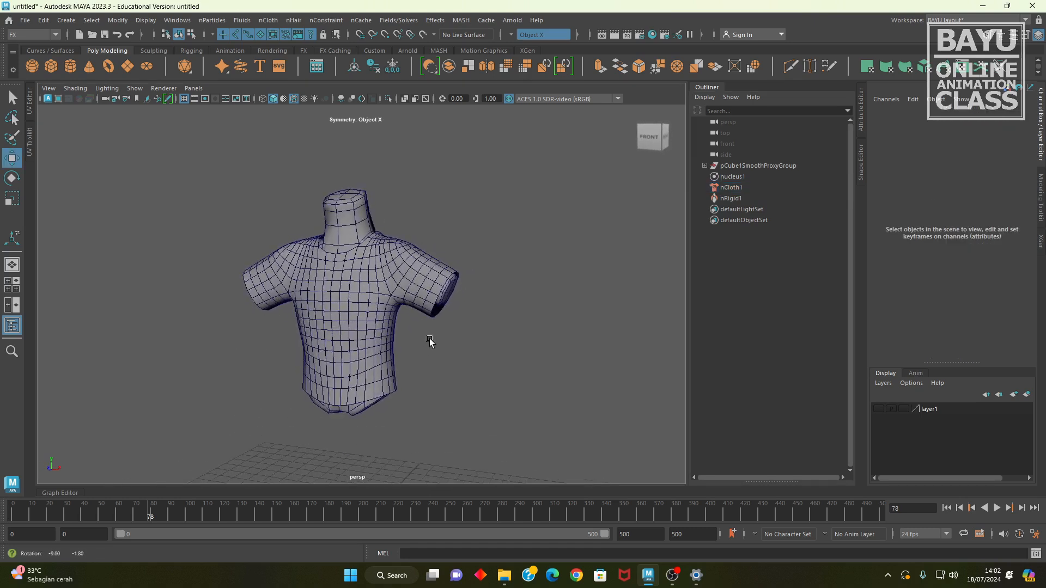
click(322, 220)
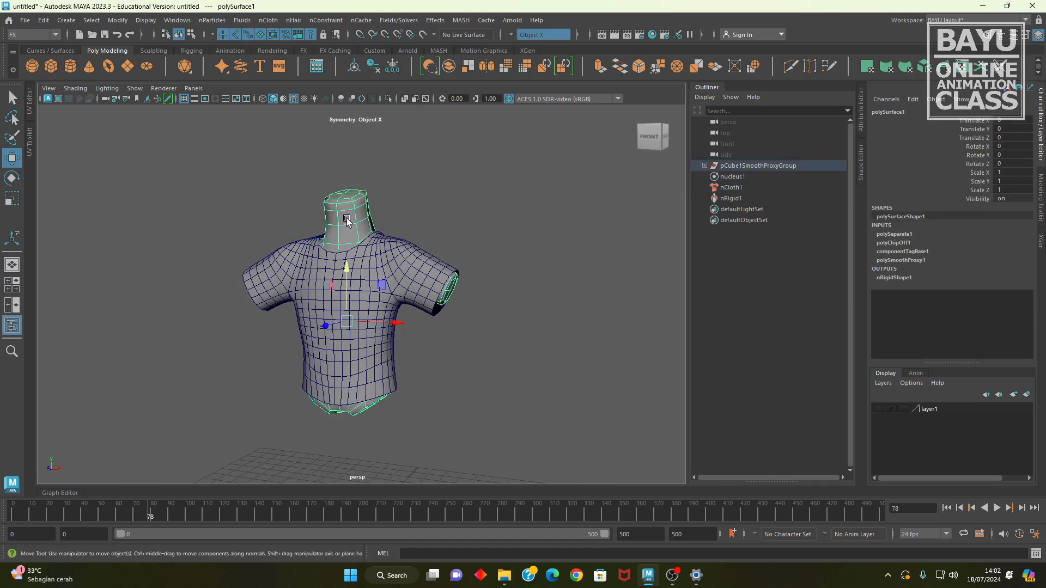
click(37, 33)
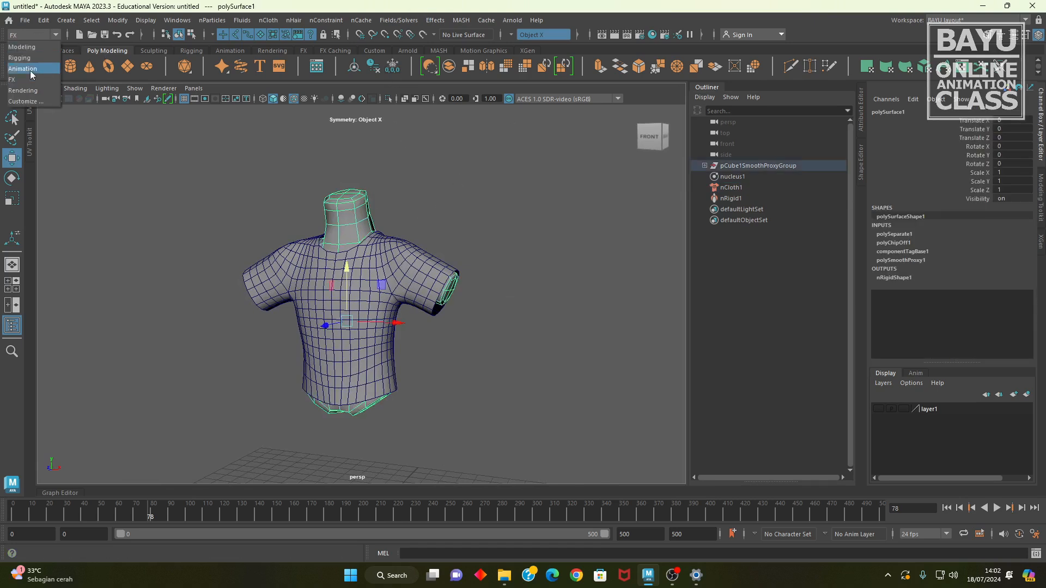
click(22, 69)
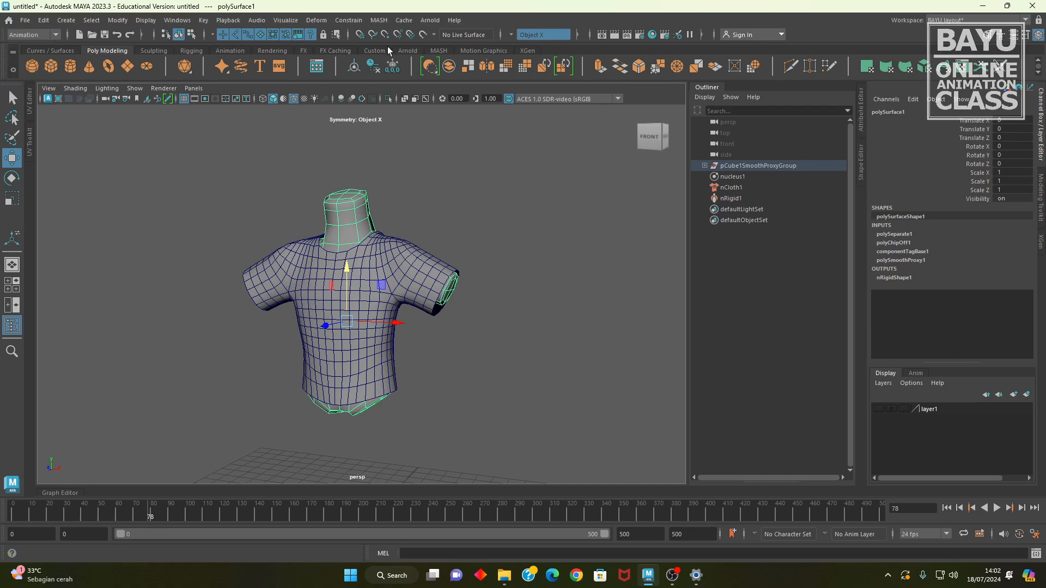
click(310, 22)
mouse_move(404, 218)
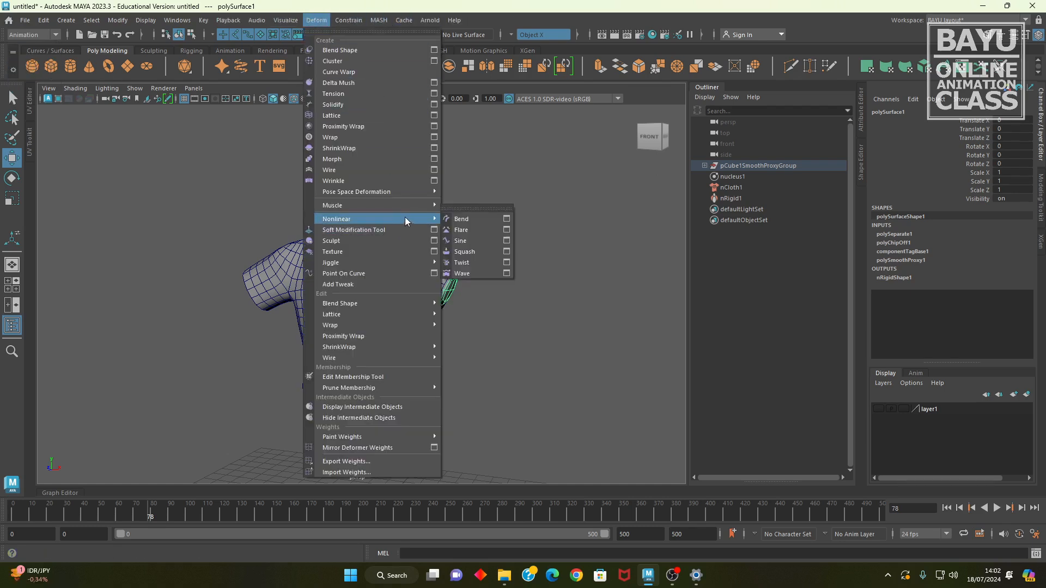
click(485, 262)
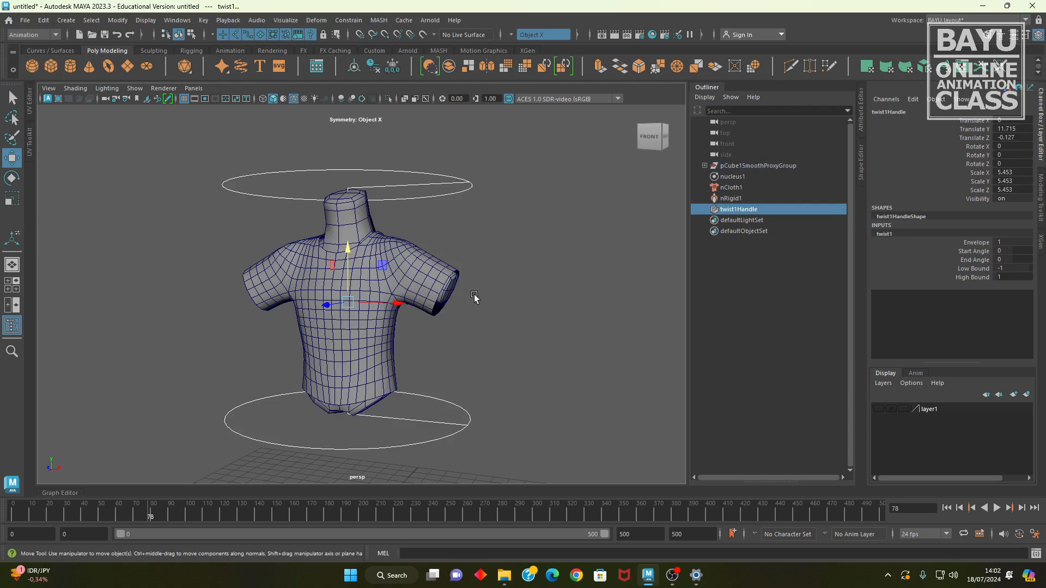
Lower the twist handle to about Translate Y 9.3 at the waist and scale it to about 4.5 wide and 1.25 high
key(r)
alt+drag(365, 271, 334, 339)
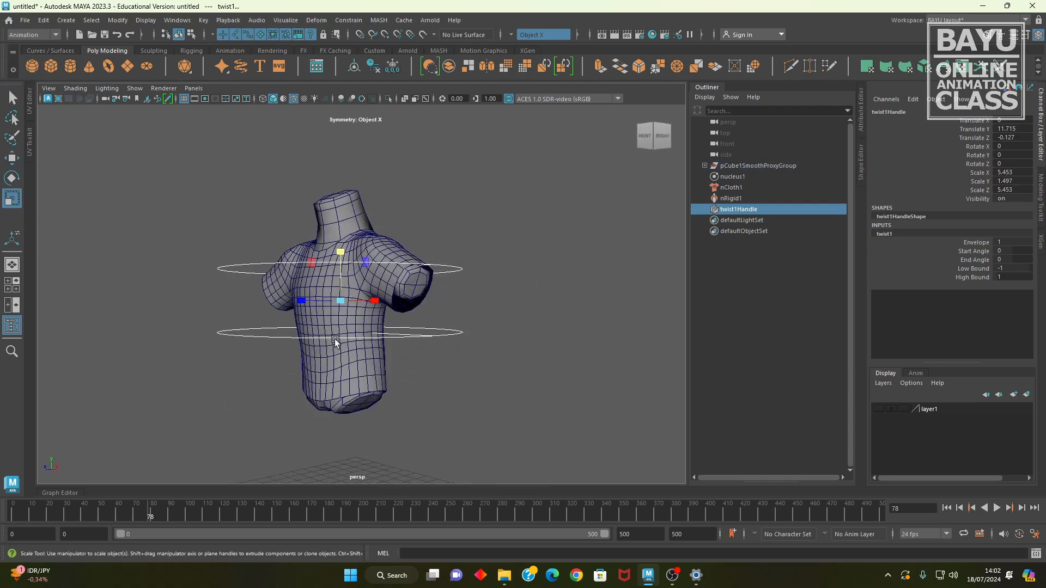
key(w)
drag(353, 282, 349, 304)
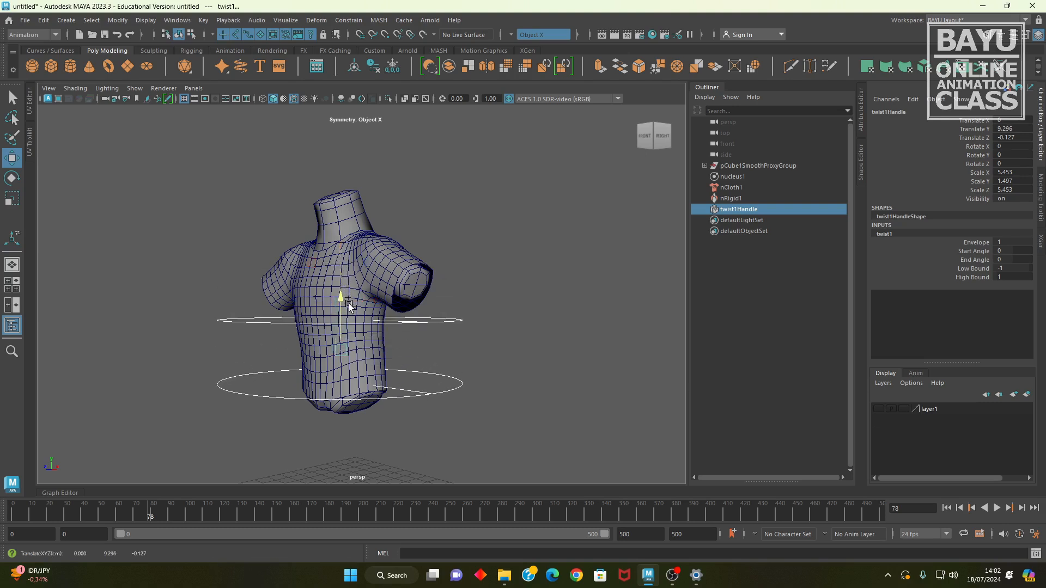
alt+drag(368, 342, 499, 417)
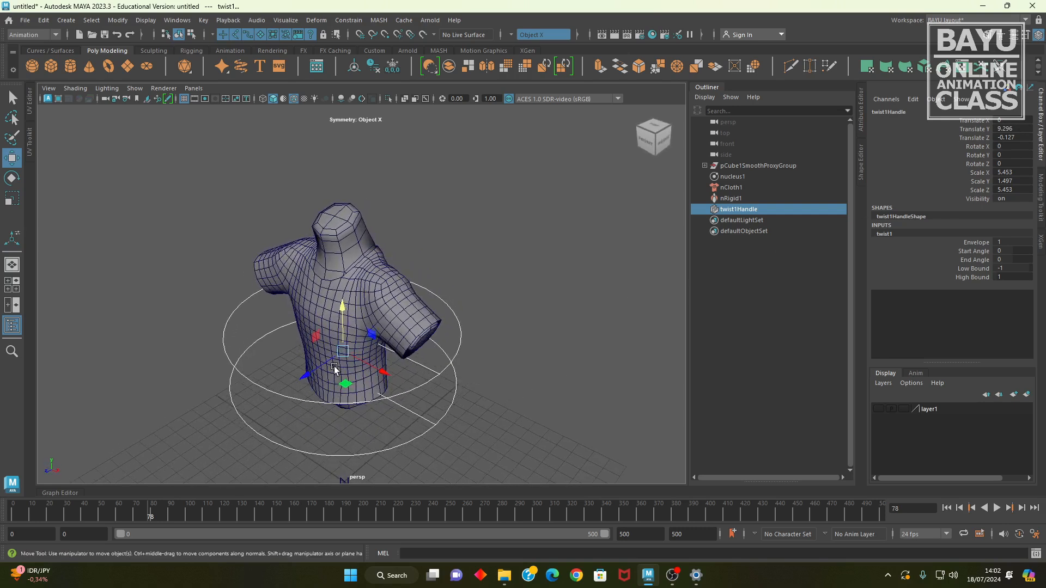
key(r)
drag(339, 364, 316, 355)
alt+drag(316, 354, 425, 370)
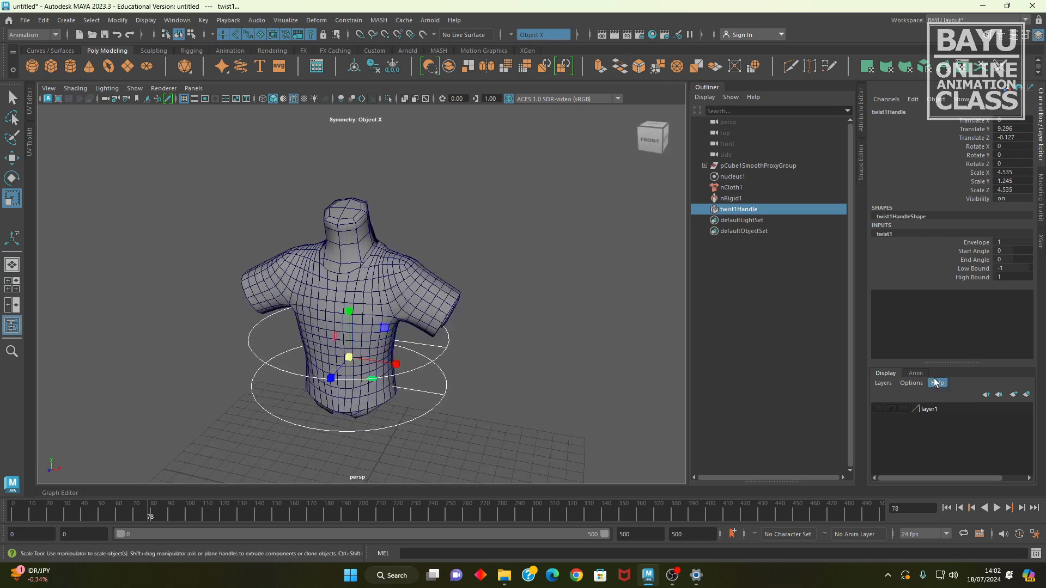
Go to frame 50 and key the twist deformer's End Angle at 0
key(alt+v)
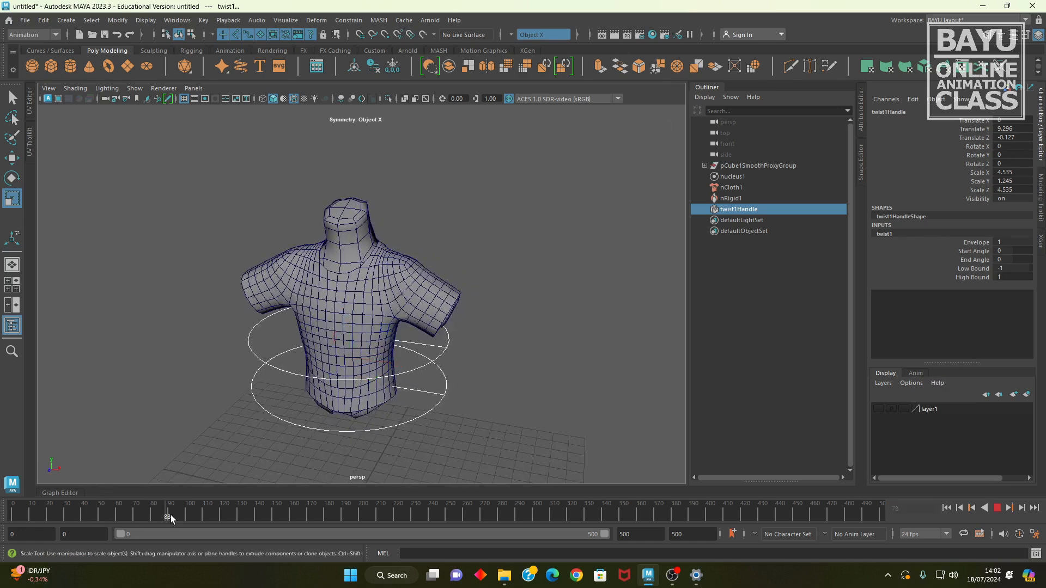
click(99, 525)
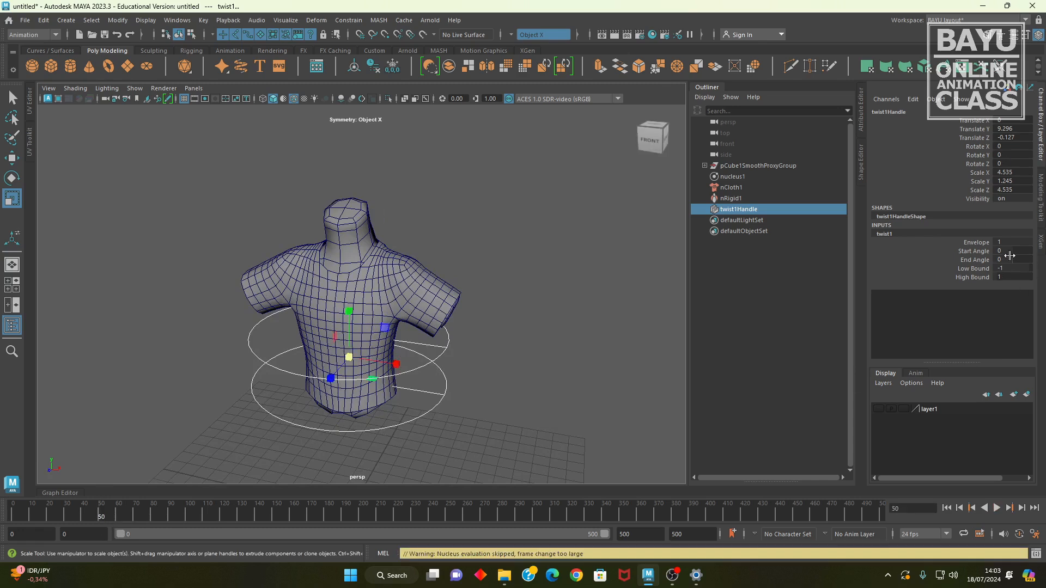
click(970, 259)
right_click(972, 260)
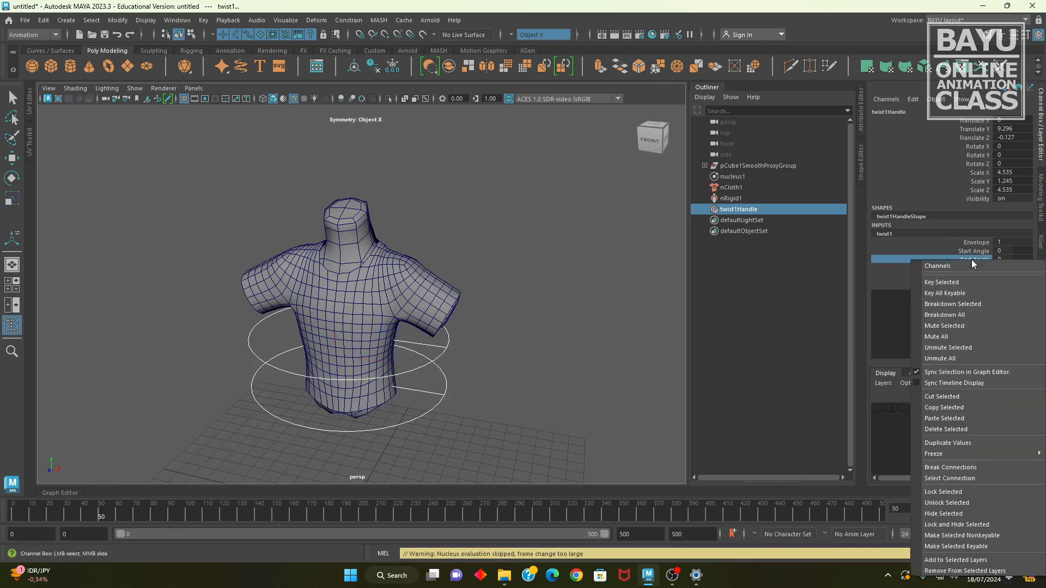
click(941, 282)
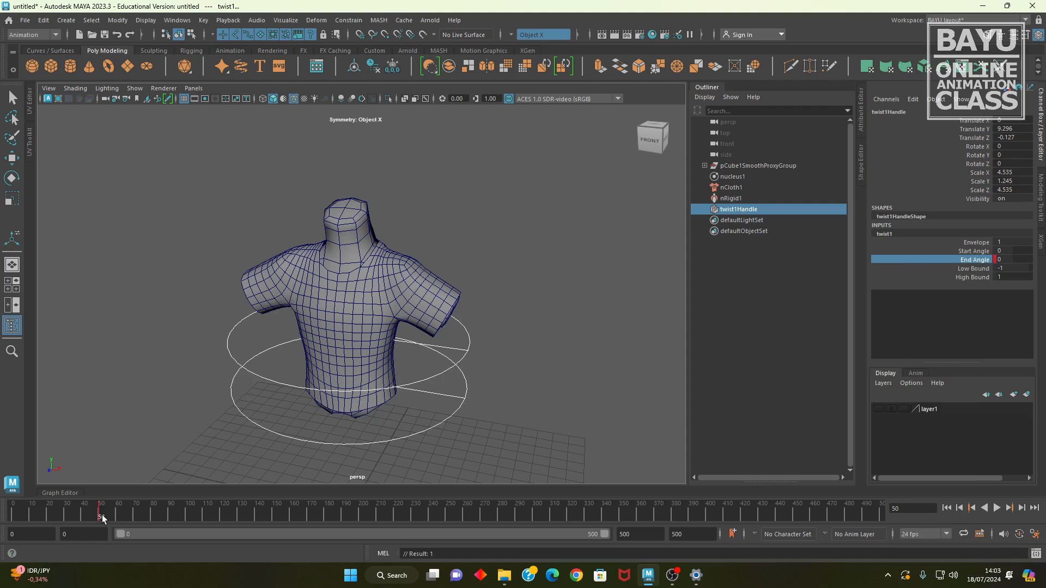
Move to frame 70, set the twist deformer's End Angle to 45, and key it
key(alt+v)
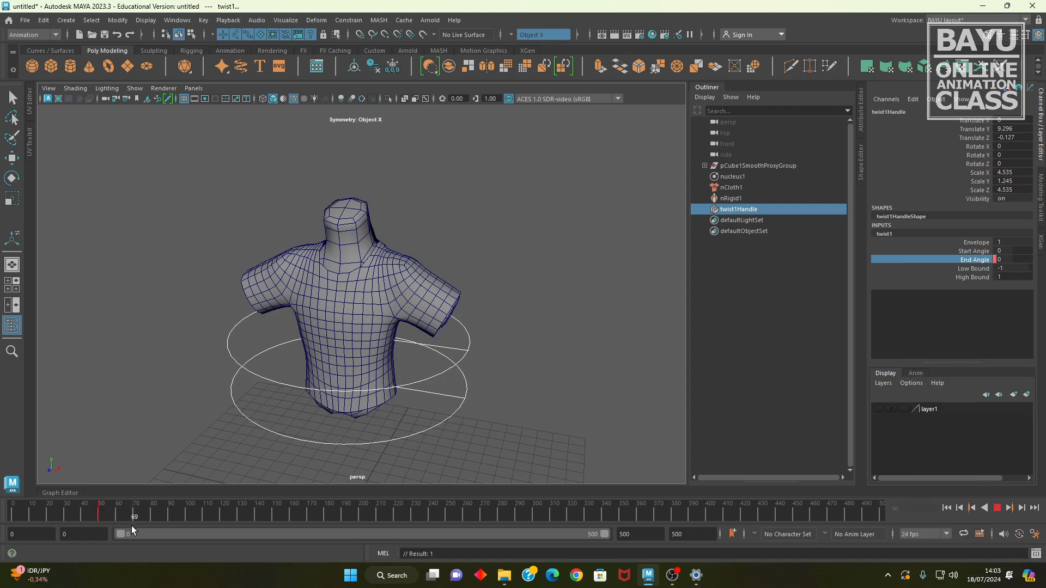
key(alt+v)
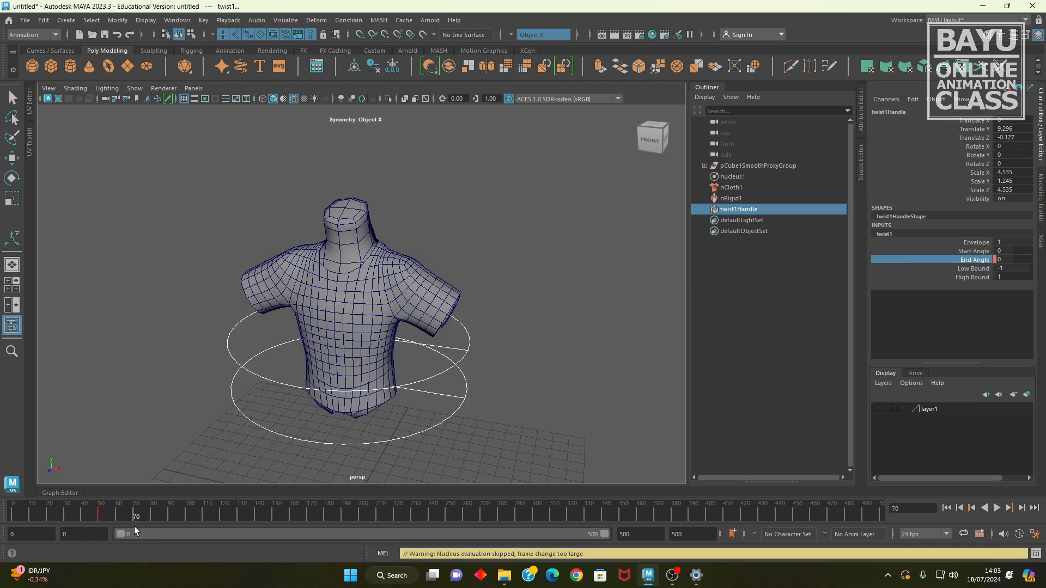
click(1007, 260)
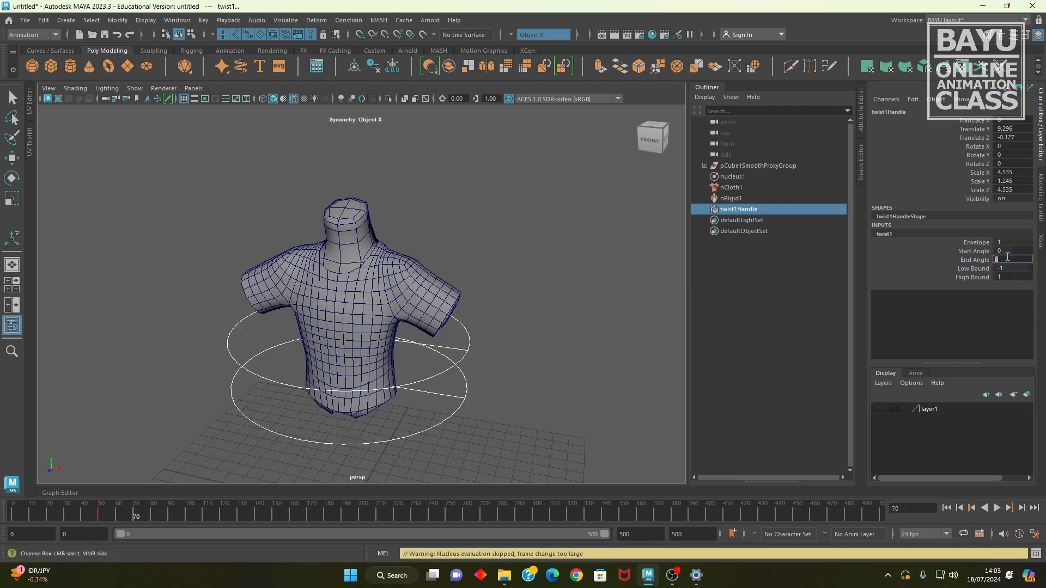
text(45)
key(Return)
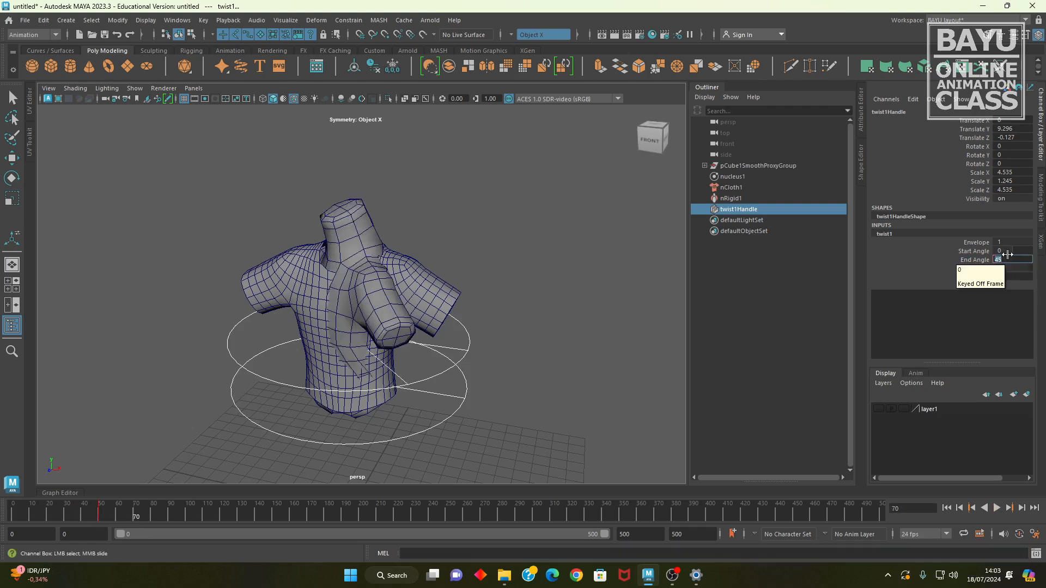
click(960, 260)
right_click(960, 260)
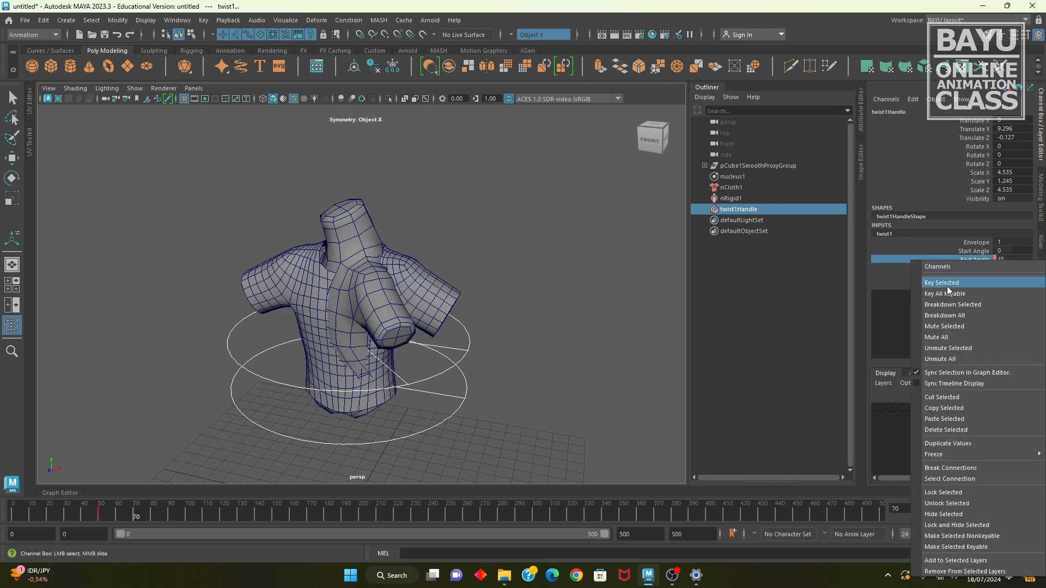
click(947, 283)
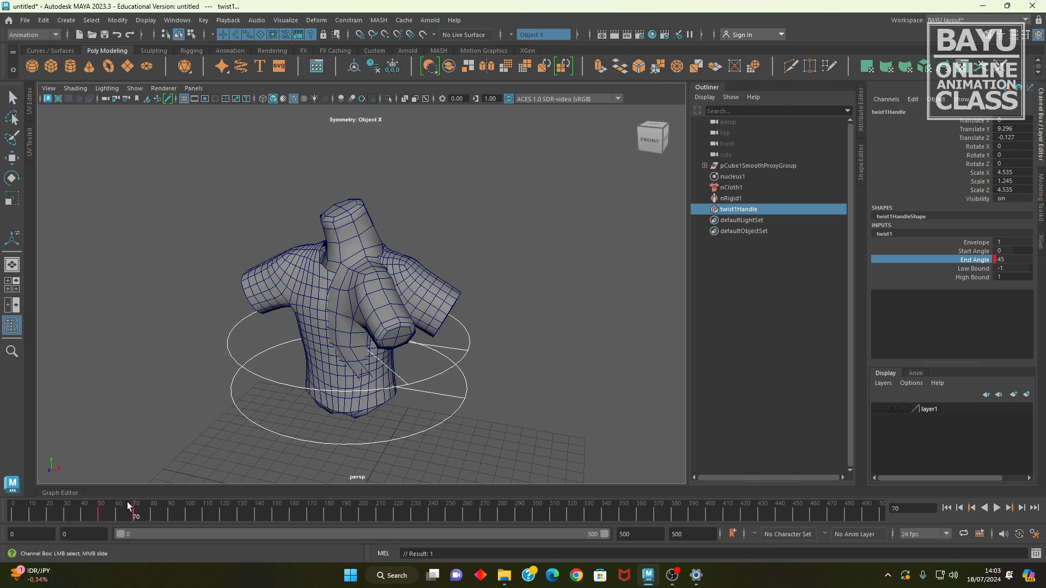
Move to frame 100, set the twist deformer's End Angle to -45, and key it
click(185, 518)
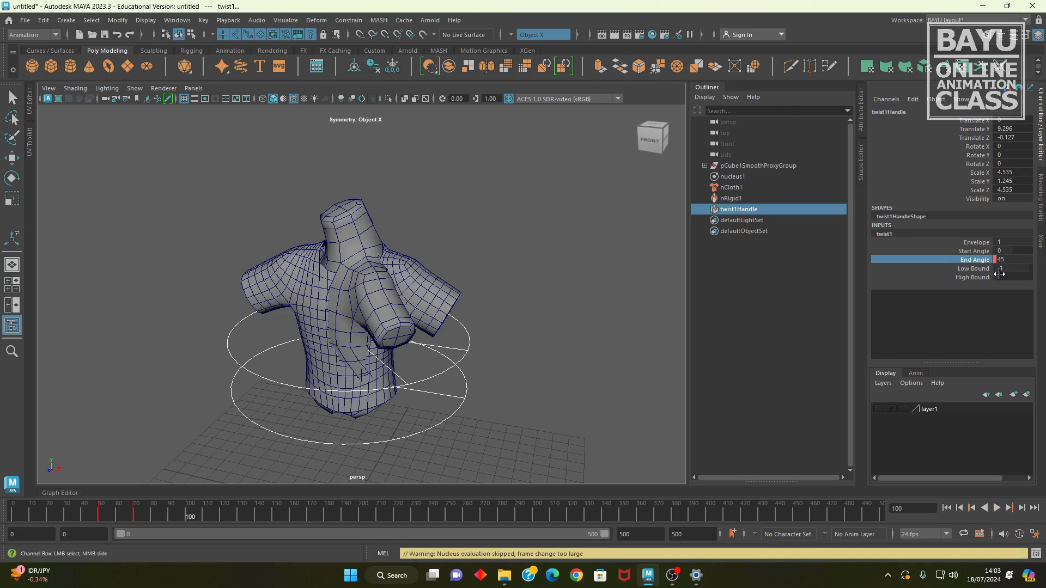
double_click(1013, 261)
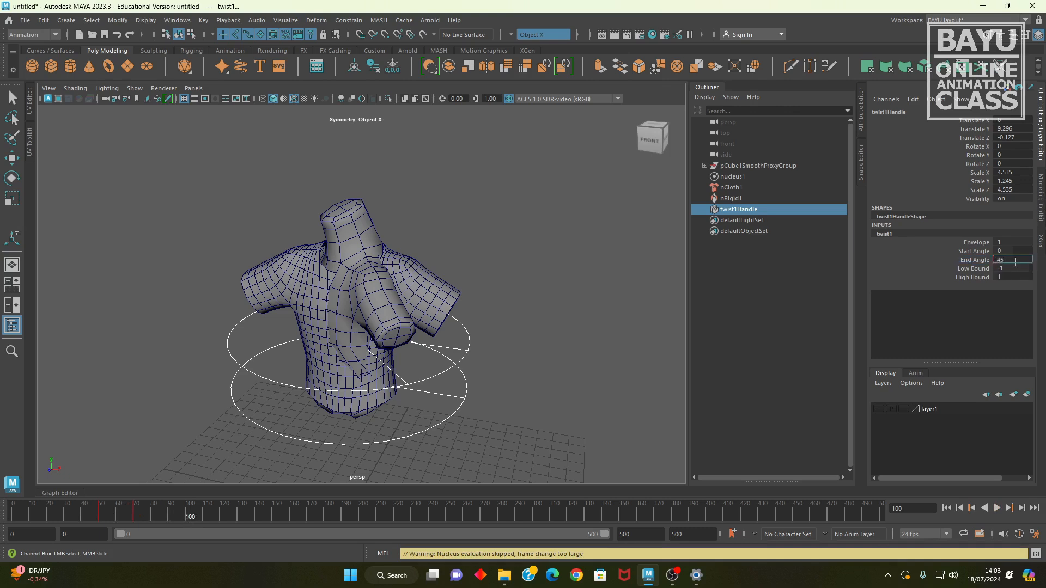
text(-45)
key(Return)
click(953, 259)
right_click(953, 260)
click(943, 275)
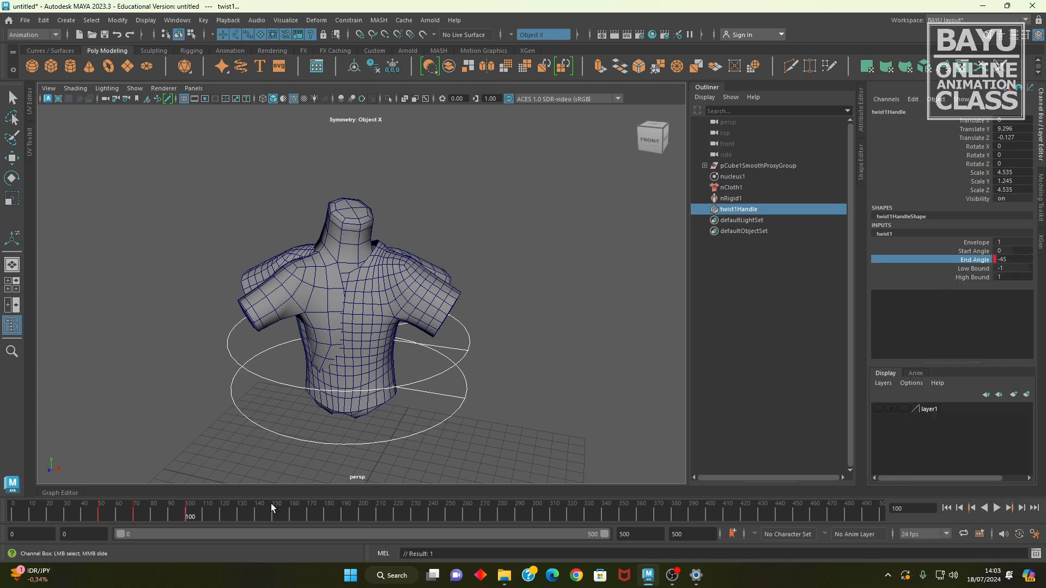
Move to frame 120, set the twist deformer's End Angle back to 0, and key it
key(alt+v)
key(alt+v)
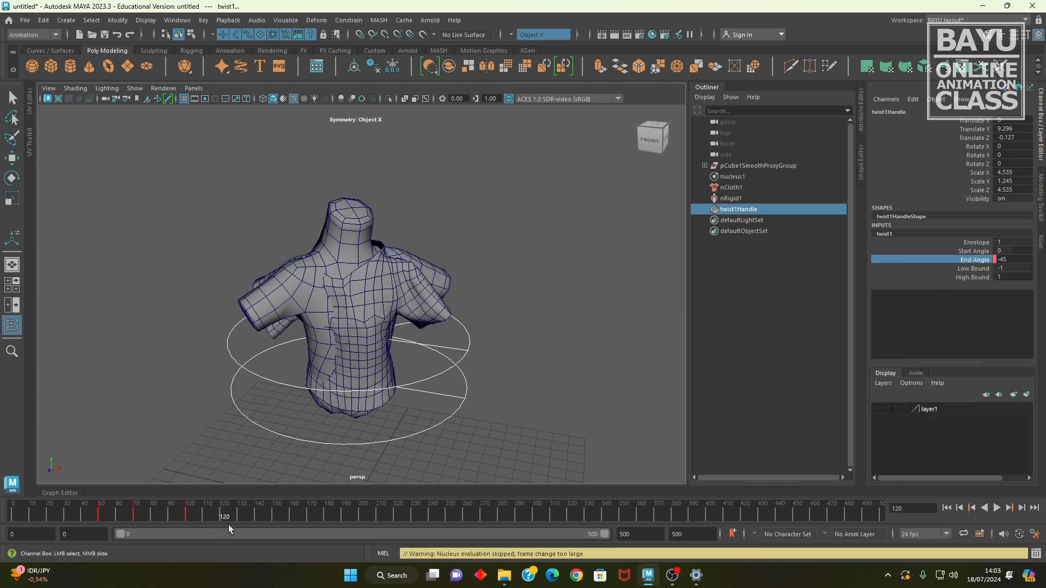
double_click(1023, 260)
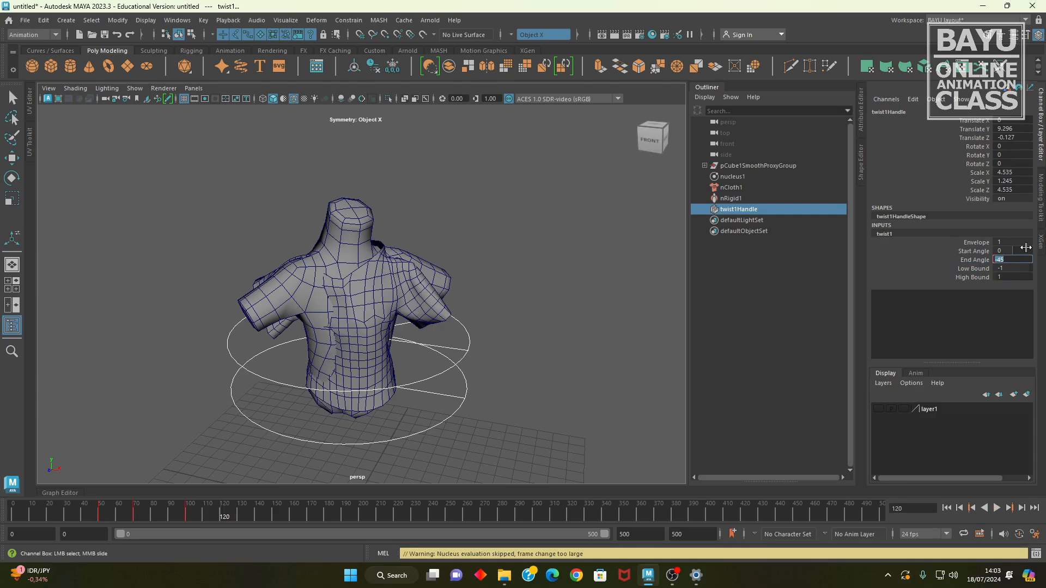
text(0)
key(Return)
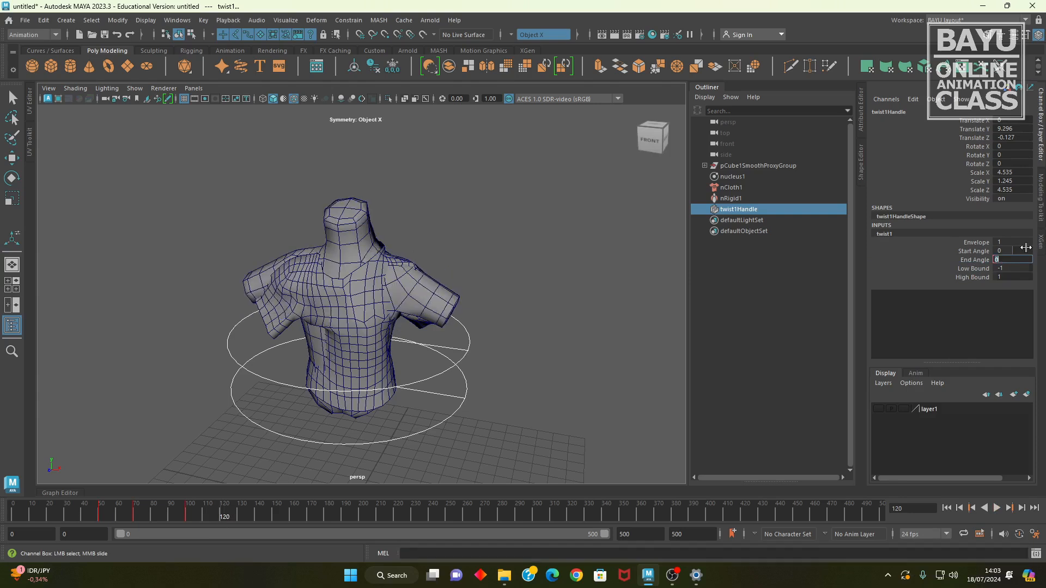
click(944, 261)
right_click(942, 261)
click(942, 276)
Play the simulation from the first frame to check how the shirt follows the torso's twist, then stop playback
alt+drag(493, 367, 406, 385)
alt+right_drag(407, 386, 518, 387)
alt+middle_drag(518, 388, 529, 382)
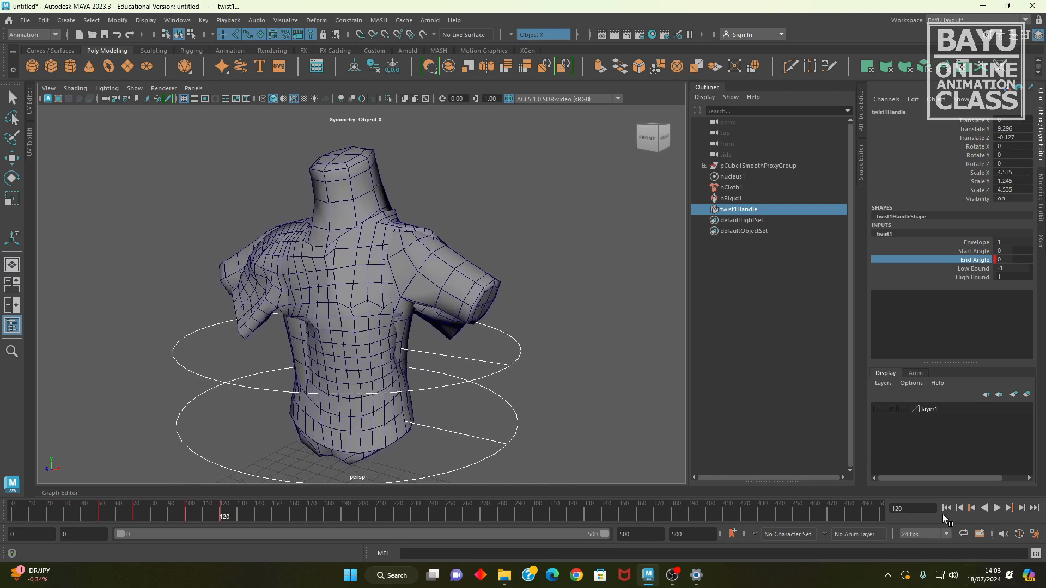
click(946, 508)
click(998, 509)
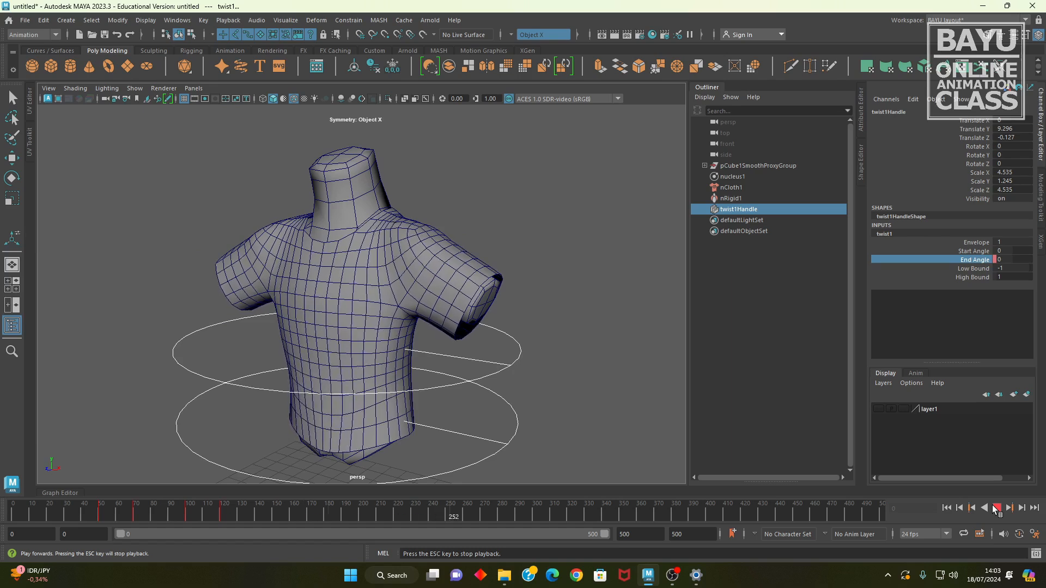
click(997, 508)
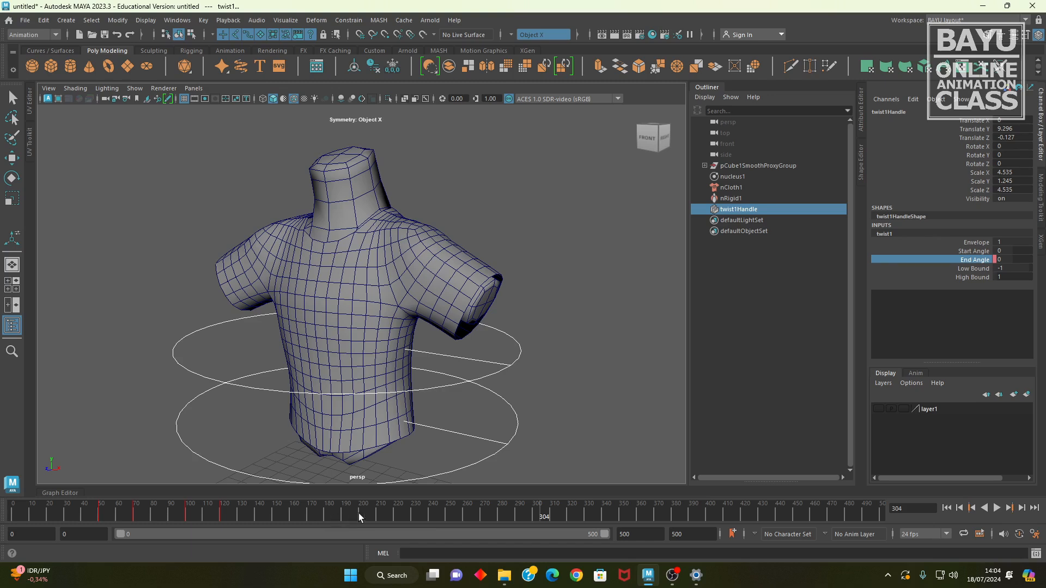
Go to frame 150 and add a nonlinear Bend deformer to the torso collider
drag(278, 514, 273, 520)
key(r)
click(354, 180)
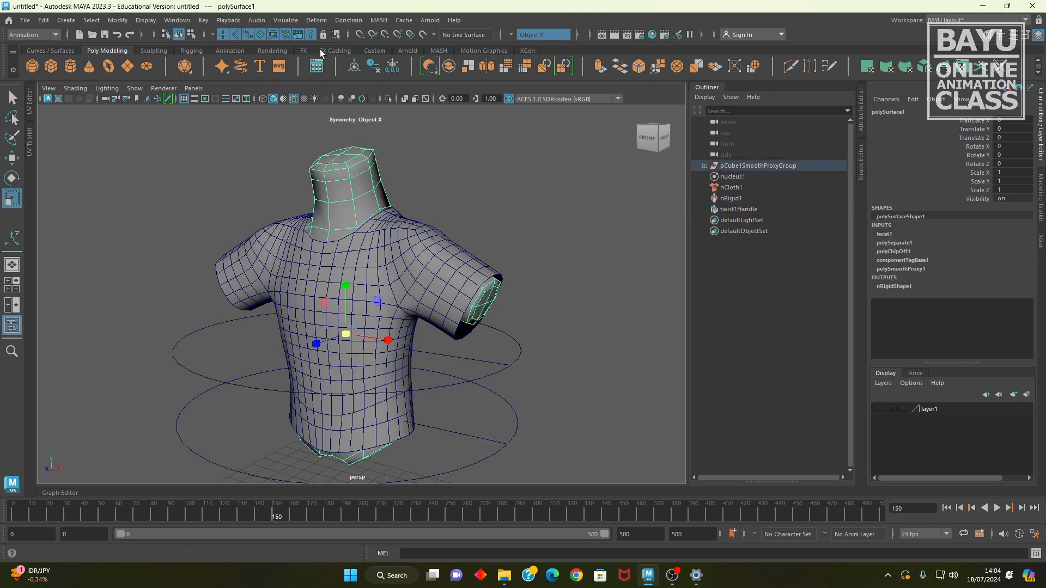
click(316, 21)
mouse_move(401, 217)
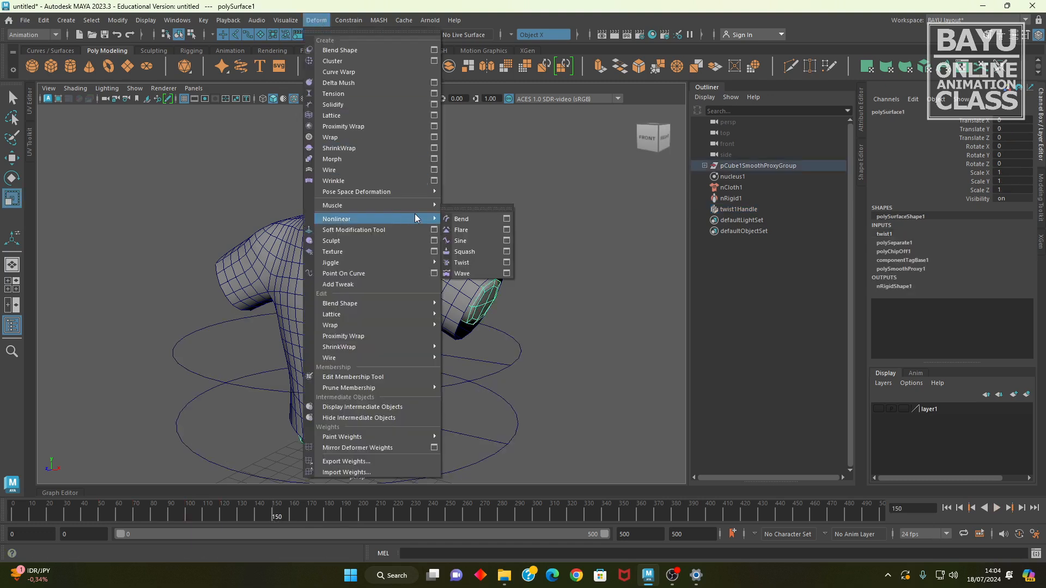
click(467, 217)
Display the scene in wireframe and set the bend deformer's Low Bound to 0
alt+drag(565, 357, 518, 378)
key(4)
alt+drag(366, 338, 385, 331)
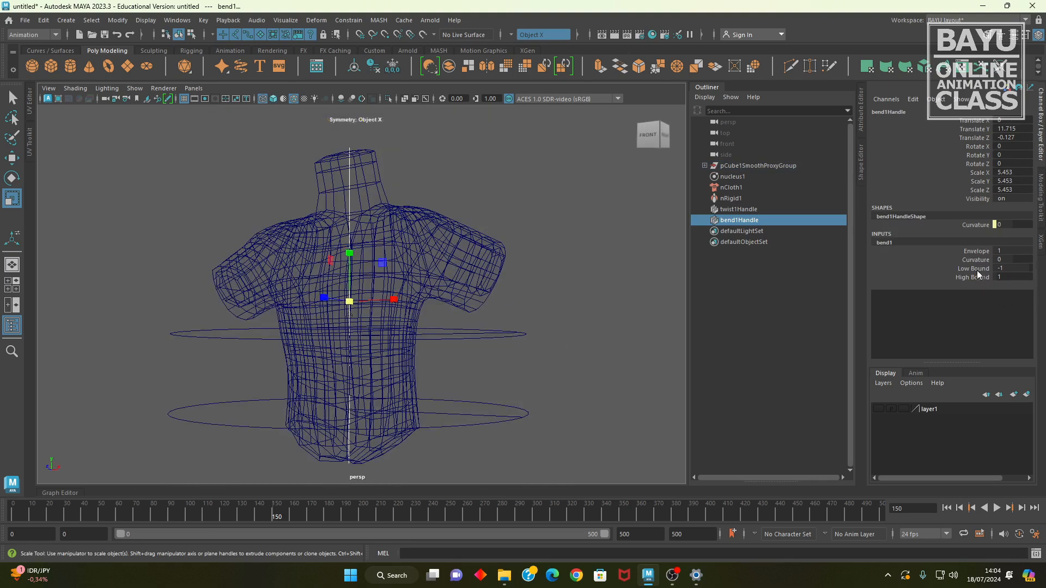
double_click(1012, 269)
text(0)
key(Return)
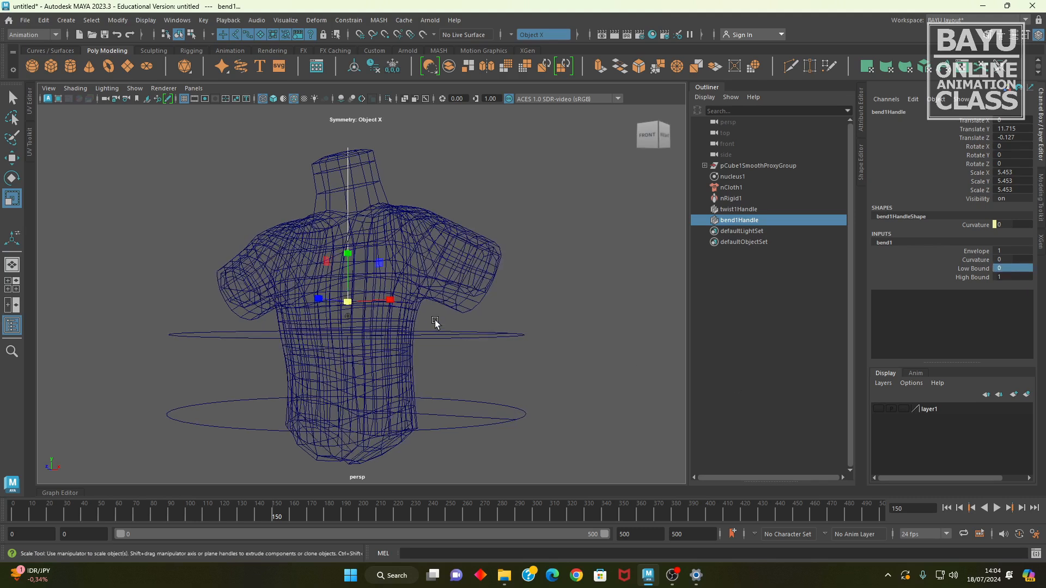
Lower the bend handle to about 8.791 in Translate Y and shorten its vertical scale to about 3.935
key(w)
drag(352, 251, 349, 334)
alt+drag(400, 381, 432, 386)
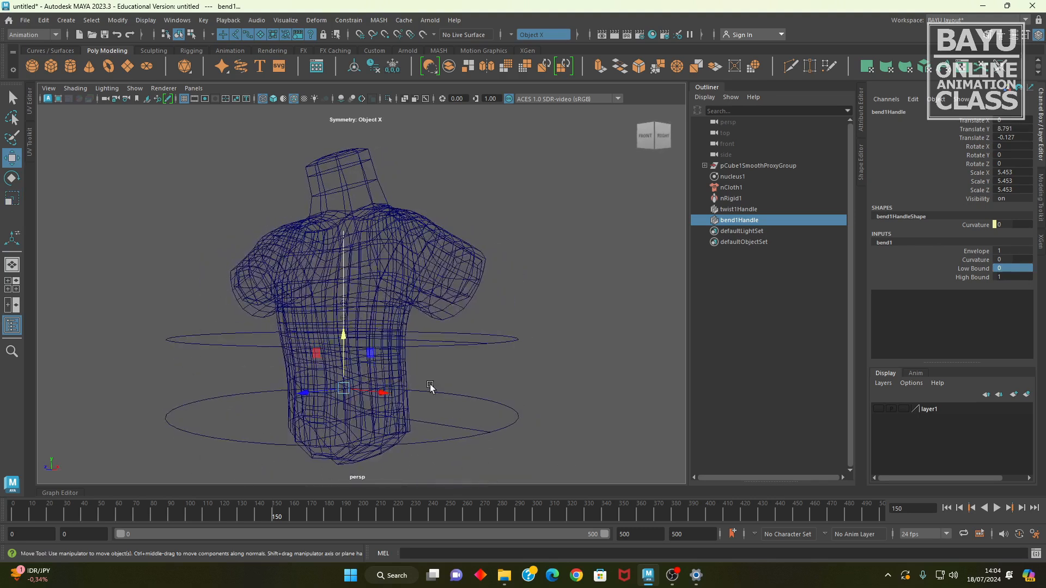
key(r)
drag(344, 339, 343, 379)
alt+drag(416, 386, 465, 422)
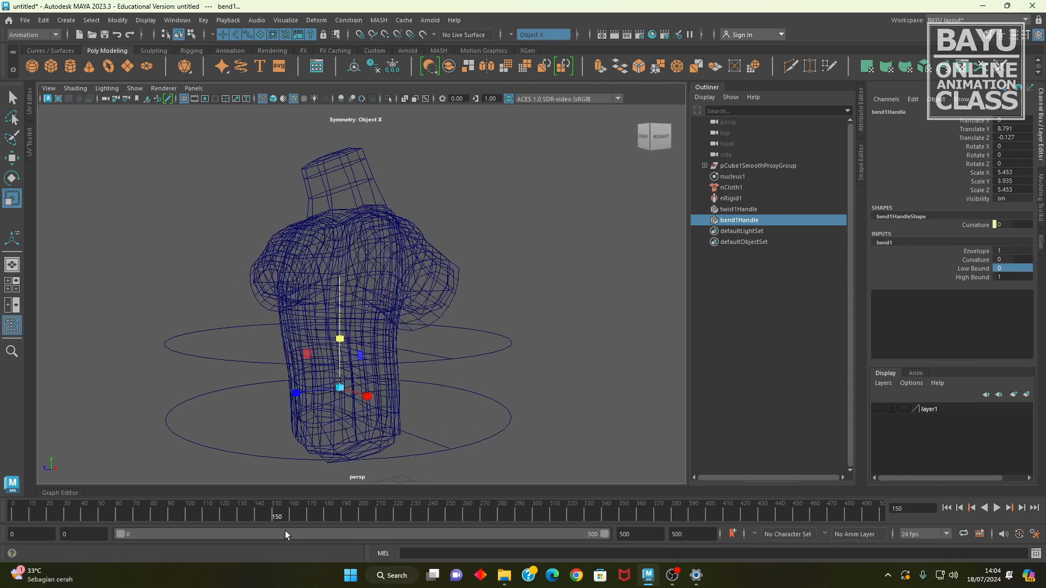
Key the bend deformer's Curvature at 0 on frame 150
click(964, 260)
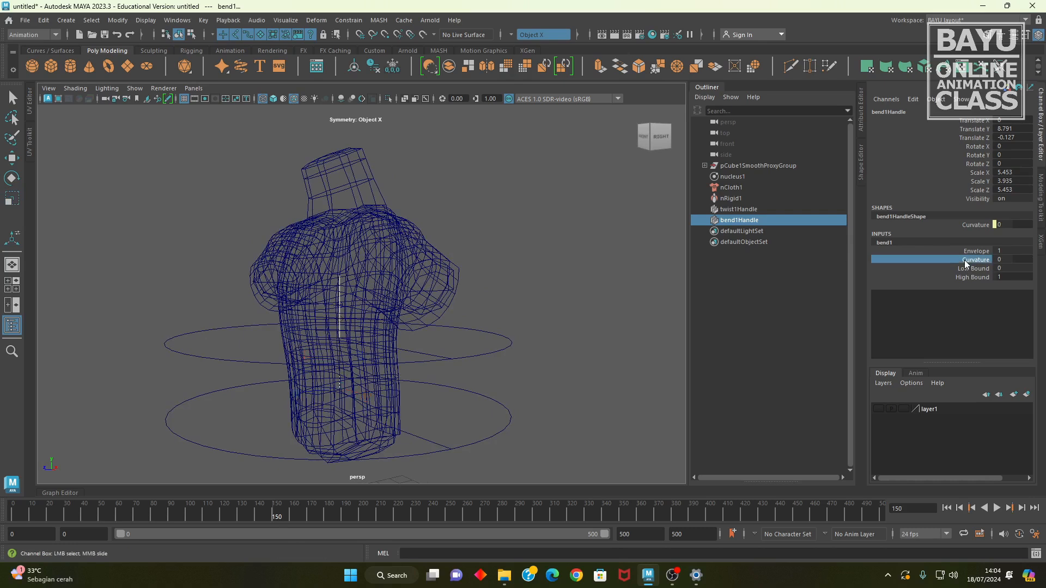
right_click(964, 260)
click(955, 281)
Move to frame 170, set the bend deformer's Curvature to 20, and key it
drag(276, 517, 284, 518)
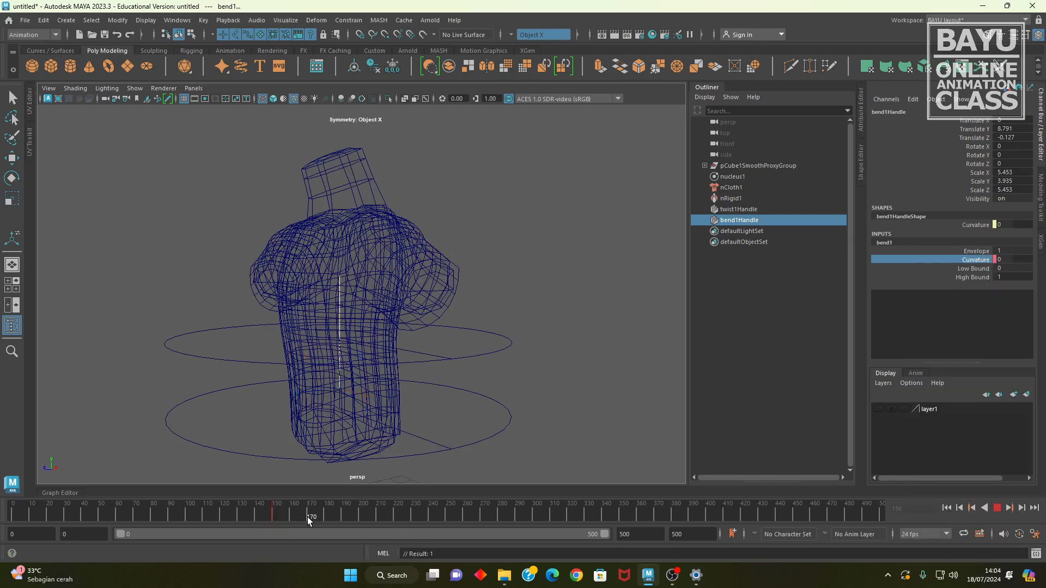
double_click(1010, 259)
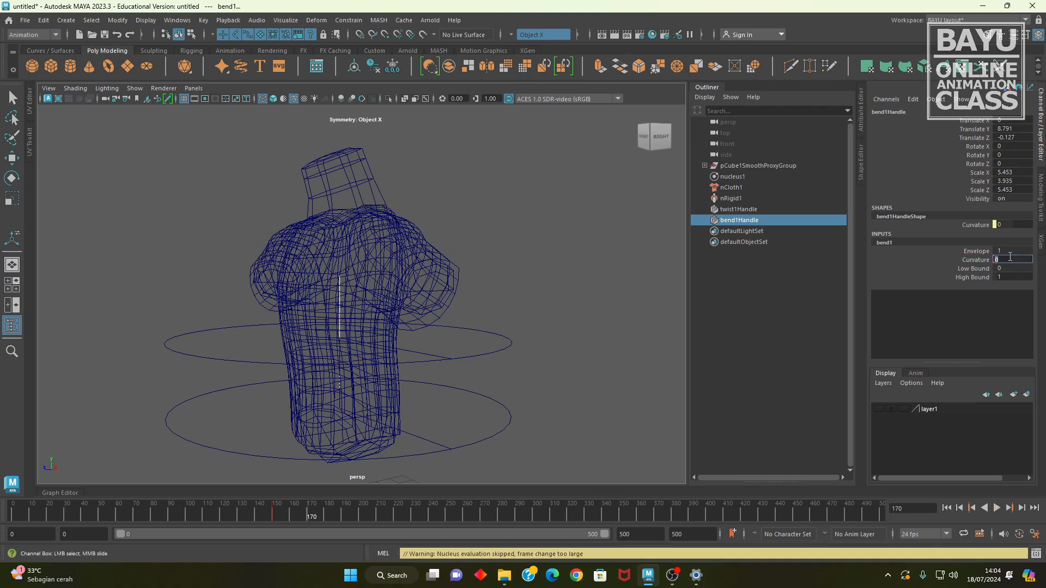
key(Return)
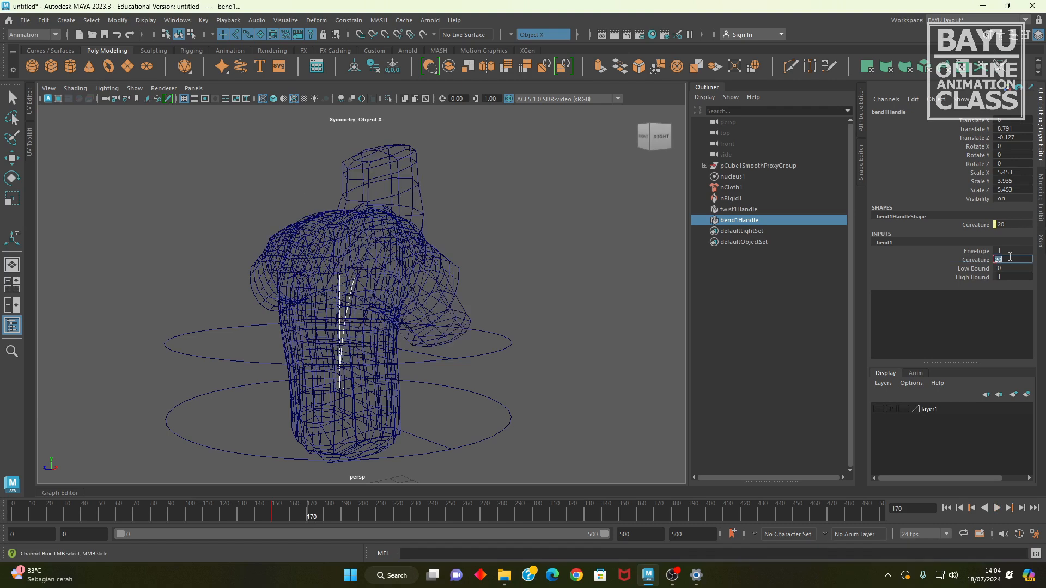
alt+drag(455, 322, 415, 347)
click(973, 260)
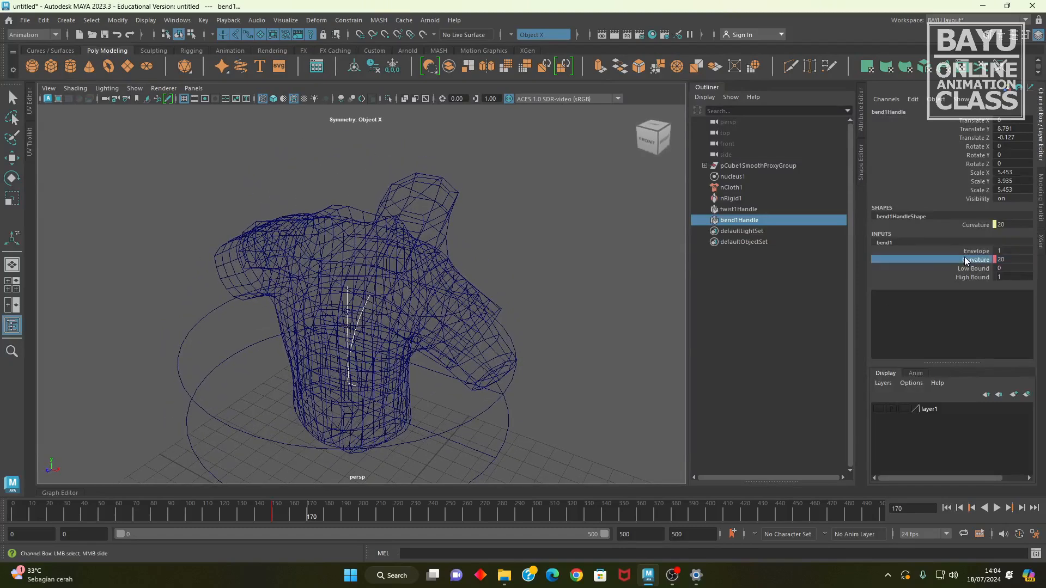
right_click(972, 260)
click(960, 280)
alt+drag(382, 261, 399, 321)
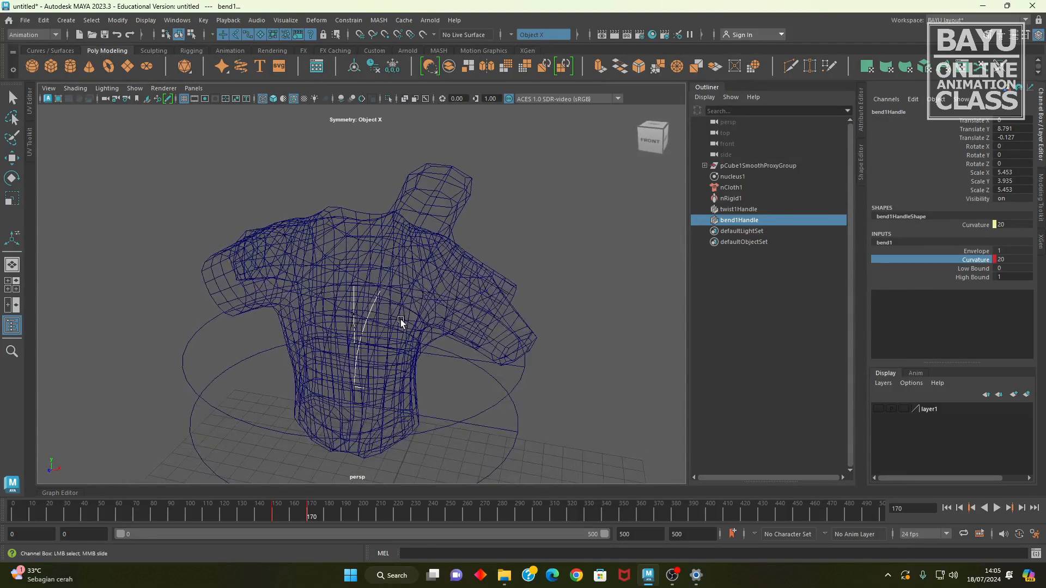
Rotate the bend handle about its vertical axis and set its Rotate Y to exactly 90
key(5)
mouse_move(432, 366)
alt+mouse_down()
mouse_move(402, 362)
mouse_move(432, 392)
mouse_move(442, 378)
alt+mouse_up()
key(4)
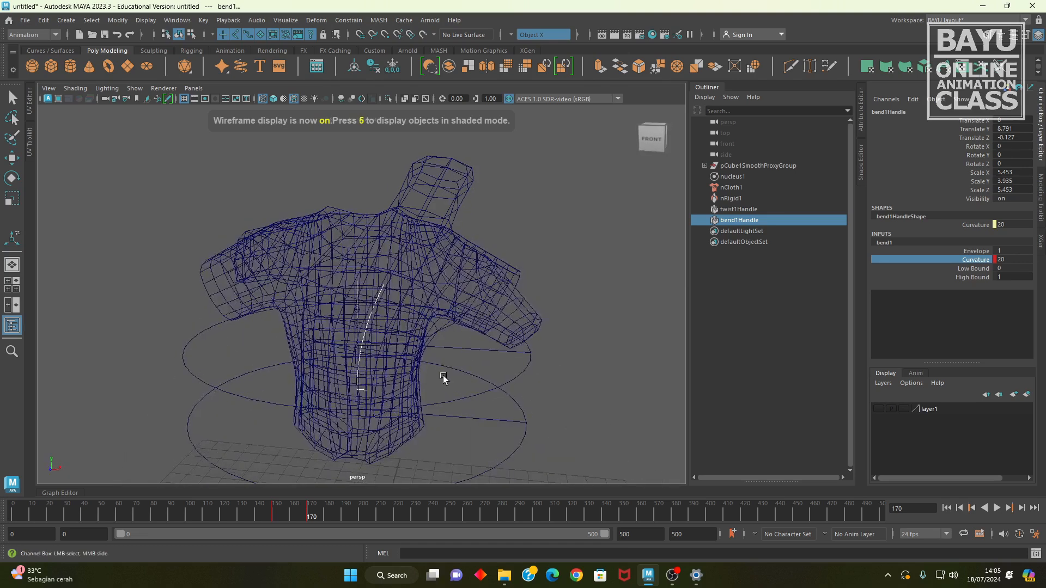
key(e)
alt+drag(378, 433, 383, 453)
drag(382, 412, 467, 218)
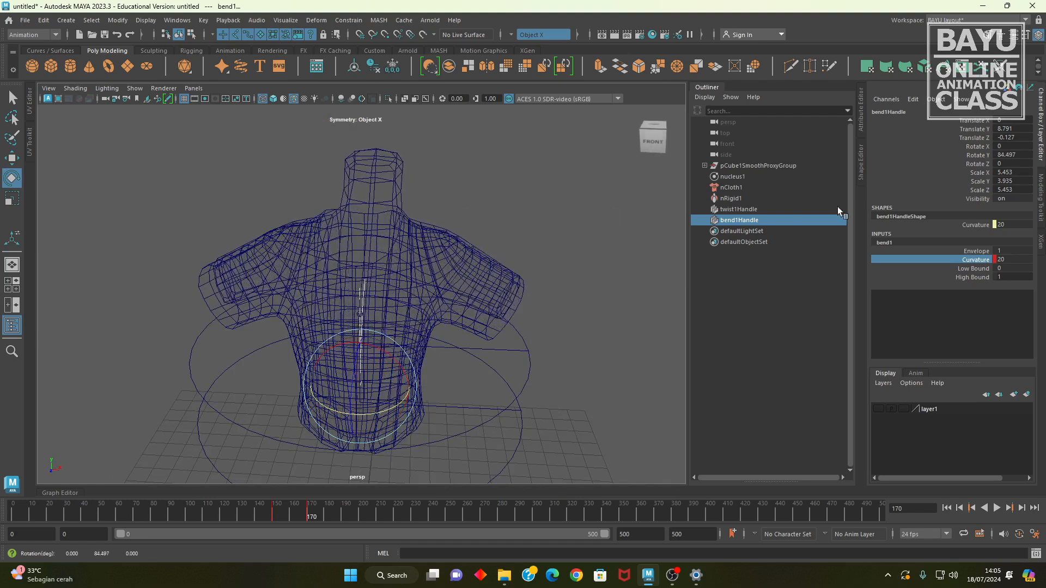
click(1027, 155)
text(90)
key(Return)
alt+drag(467, 305, 414, 387)
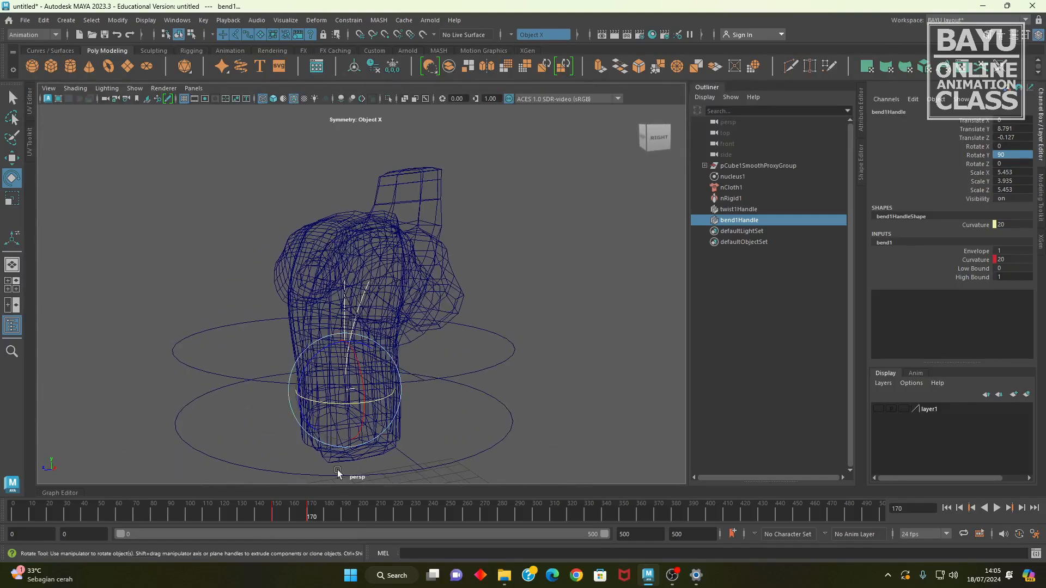
Move to frame 210, try a bend Curvature of -20, settle on -30, and key it
drag(311, 518, 377, 518)
double_click(1013, 260)
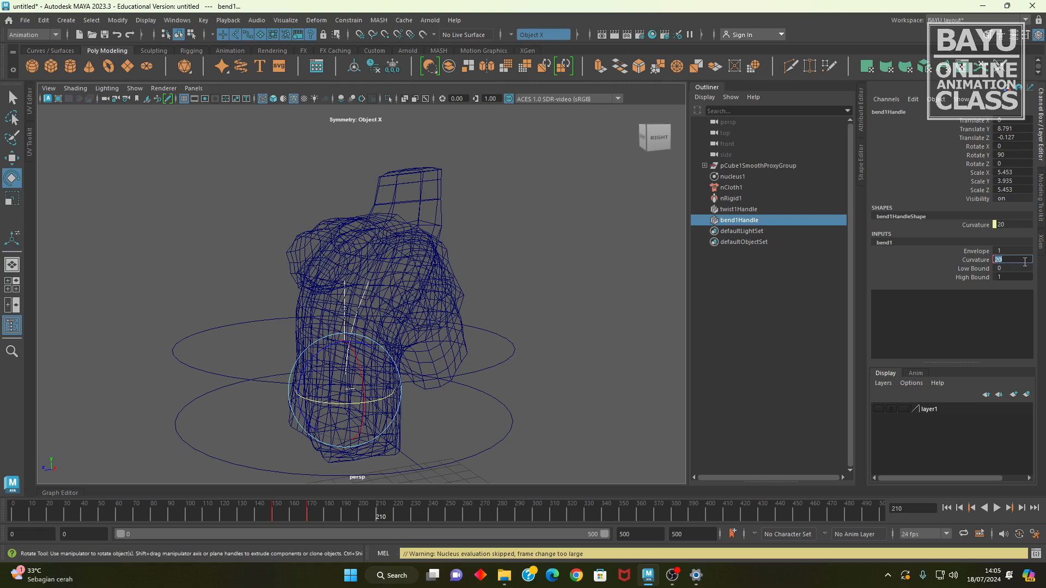
text(-20)
key(Return)
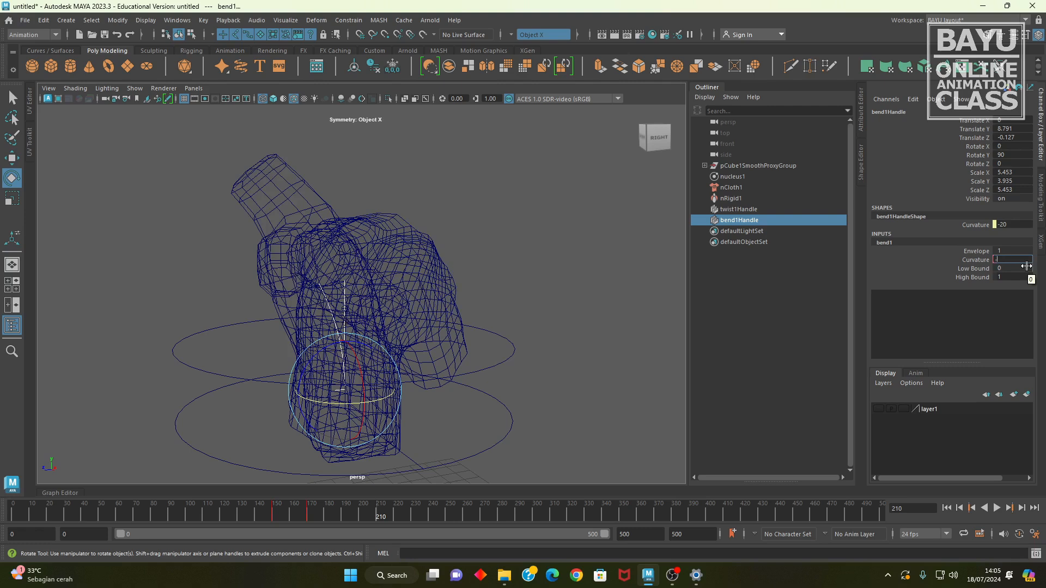
key(Return)
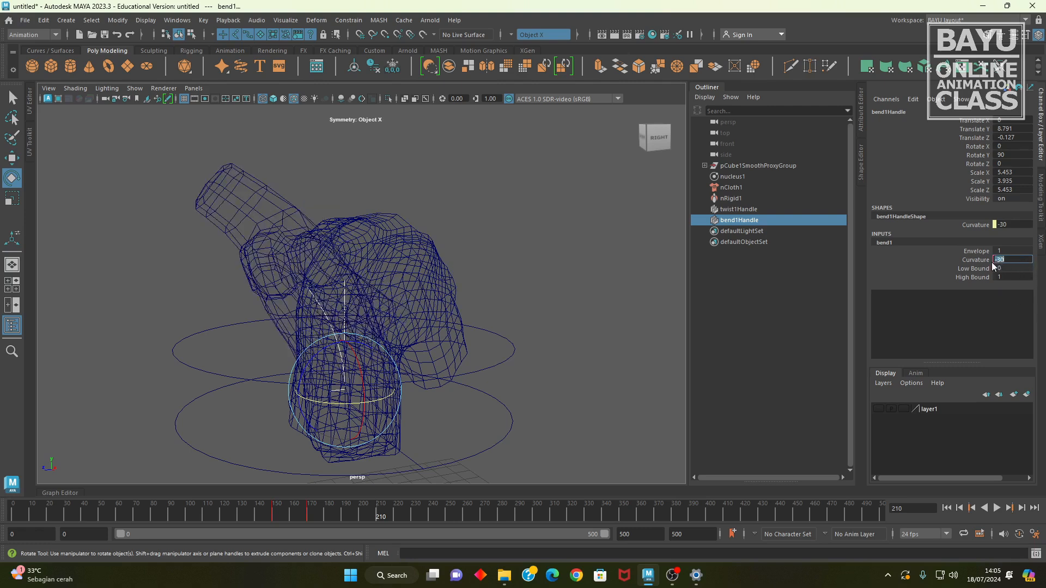
click(972, 260)
right_click(973, 262)
click(957, 284)
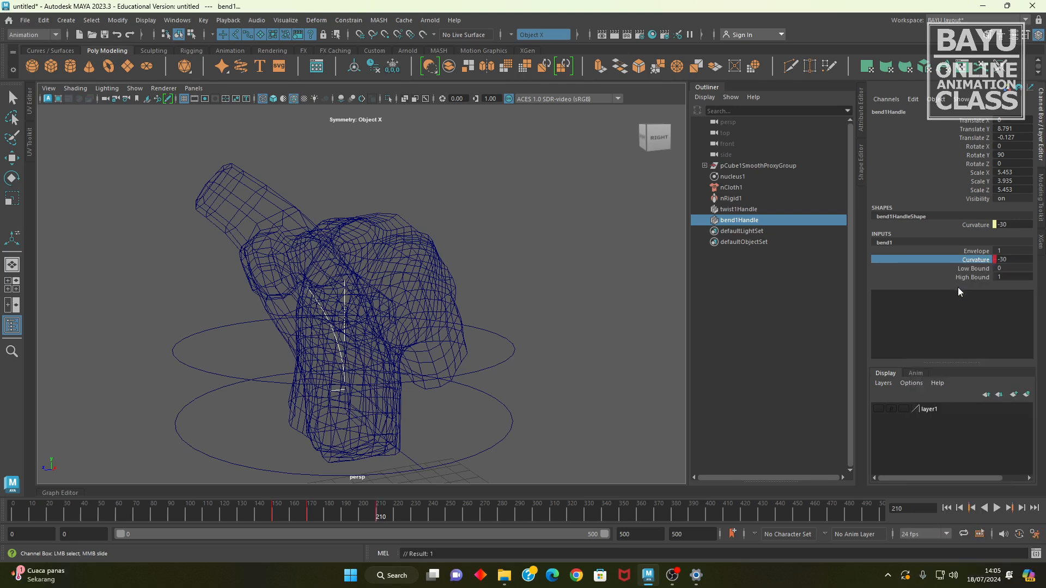
Move to frame 230, return the bend deformer's Curvature to 0, and key it
drag(374, 519, 410, 518)
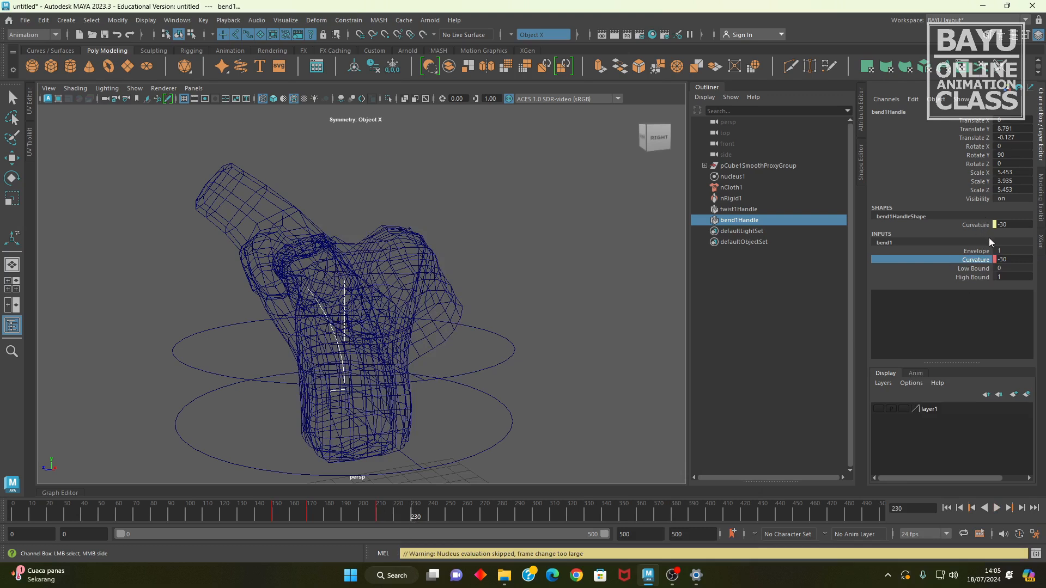
click(1005, 260)
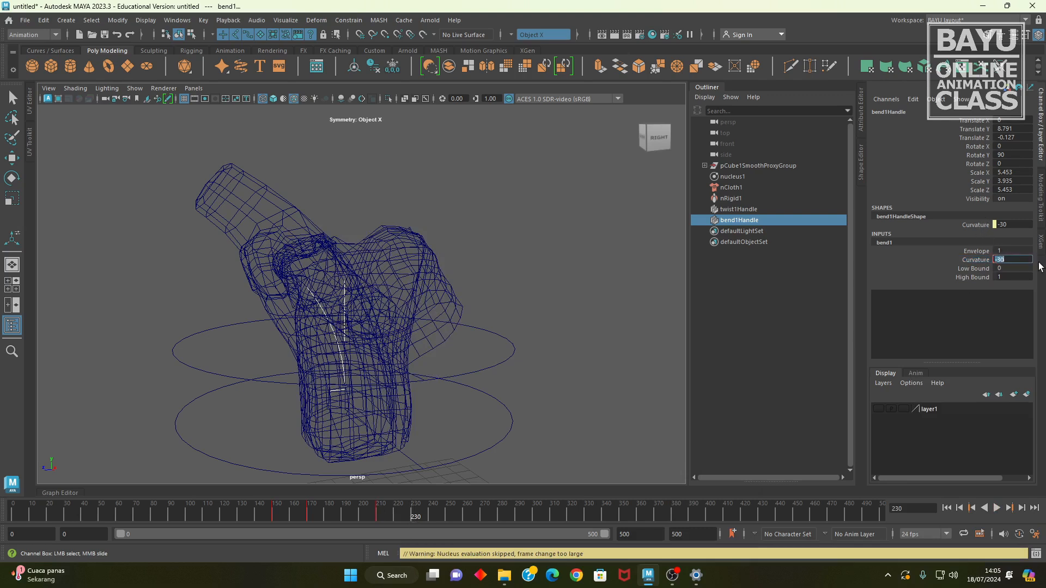
key(Return)
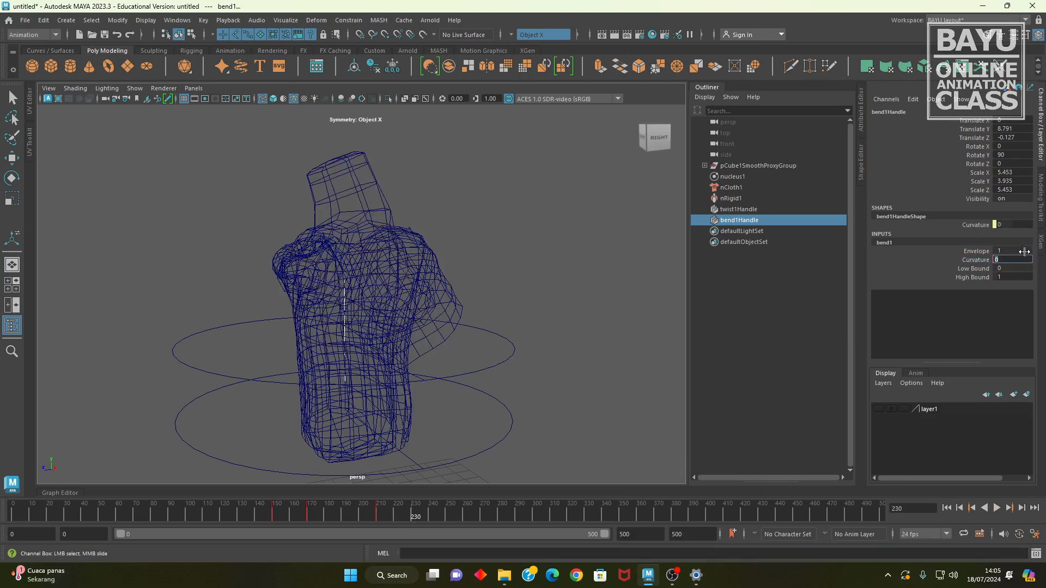
click(965, 260)
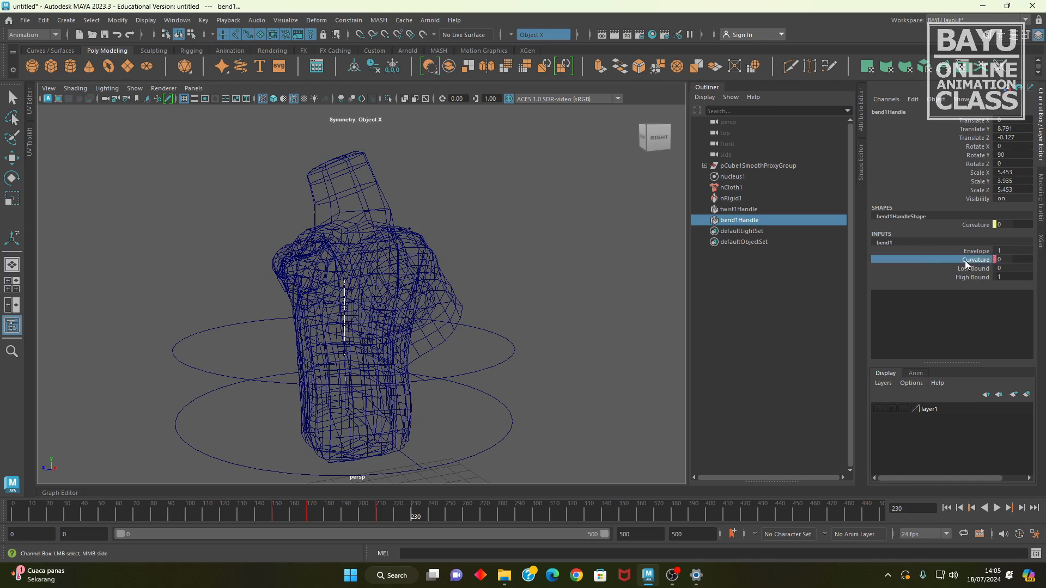
right_click(965, 260)
click(958, 283)
Display the scene shaded and play the simulation from the first frame to check the shirt during the bends, then stop playback
alt+drag(498, 350, 537, 350)
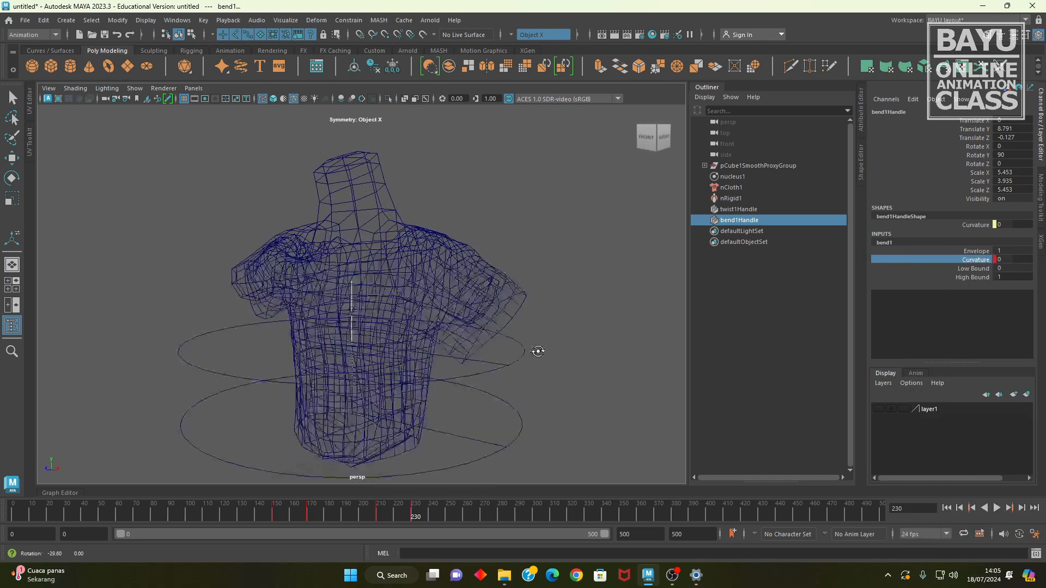
key(5)
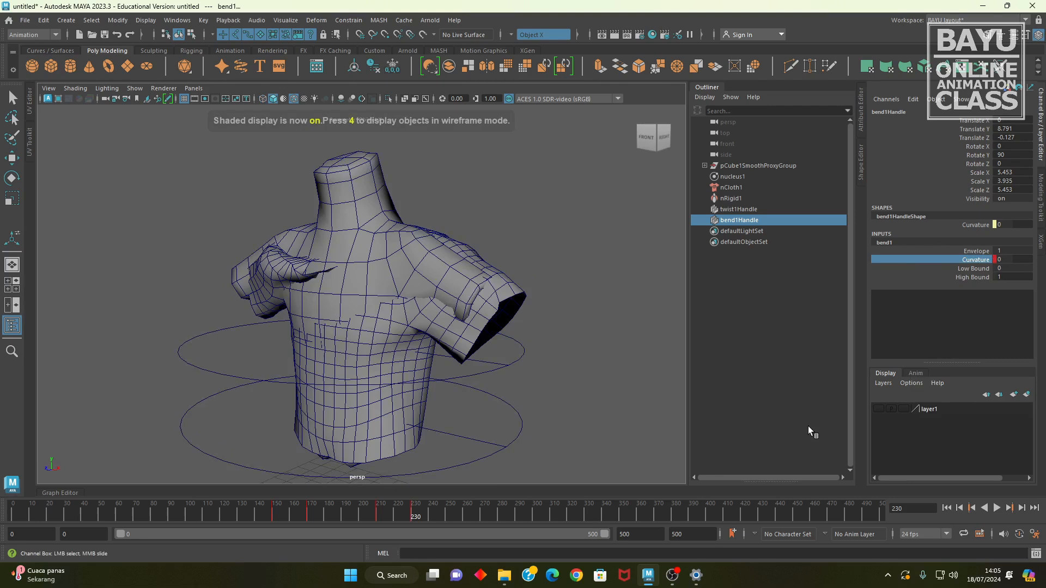
click(947, 508)
click(996, 507)
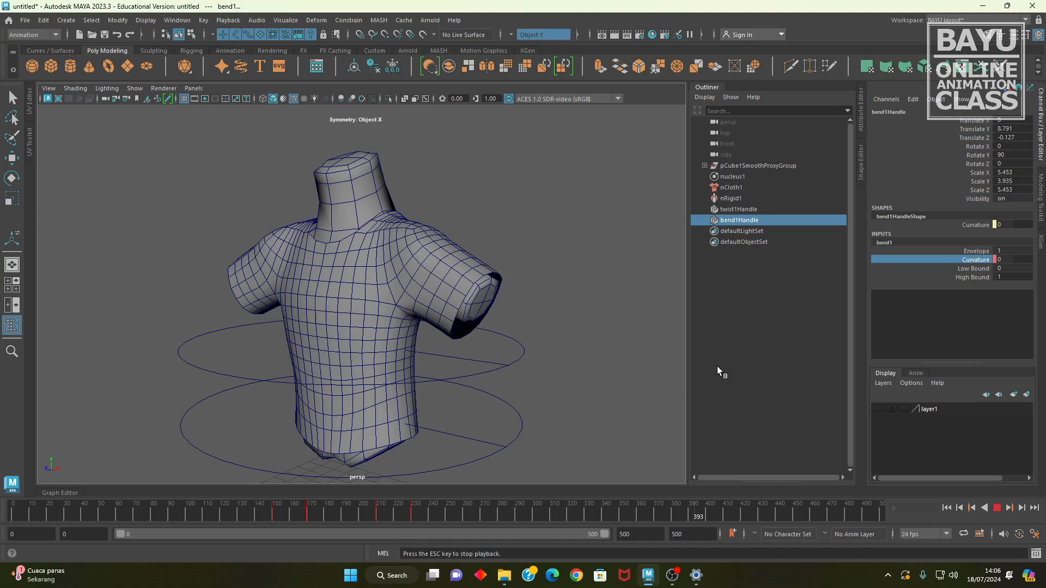
click(996, 510)
Set the animation end time to frame 300 and deselect the bend handle
click(691, 535)
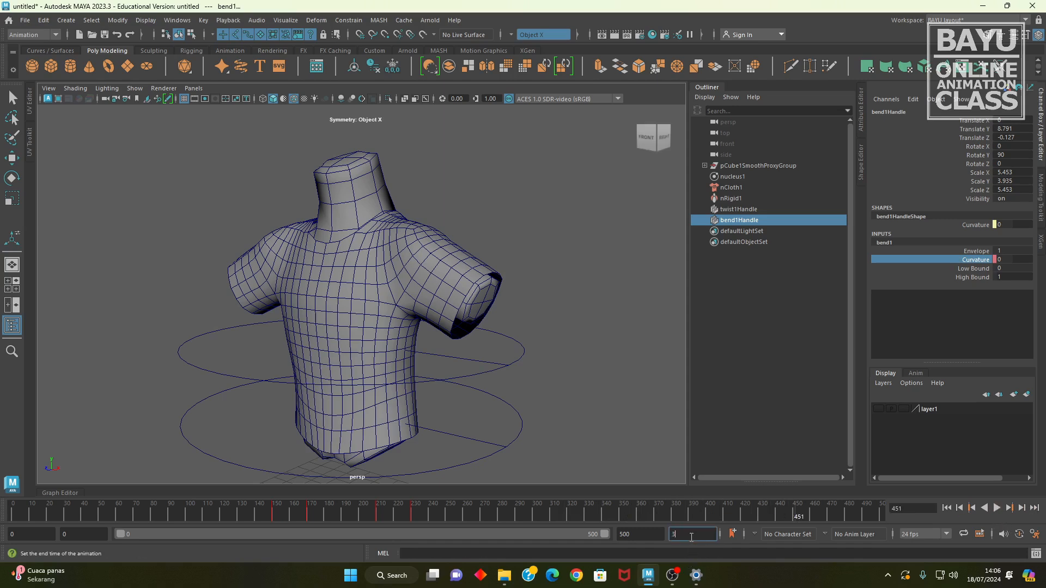
key(Return)
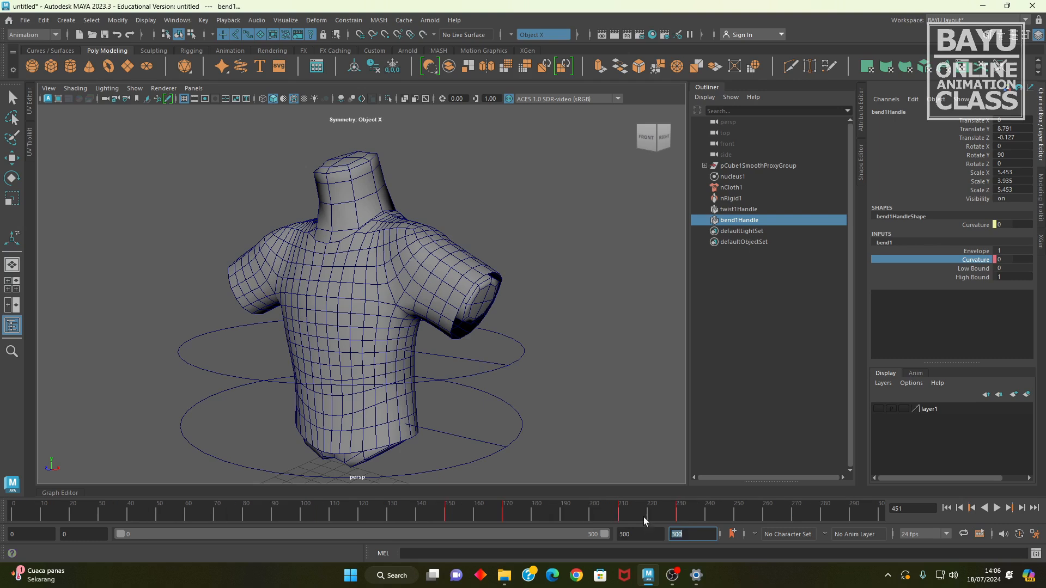
alt+middle_drag(330, 339, 330, 337)
alt+drag(330, 338, 358, 377)
click(499, 258)
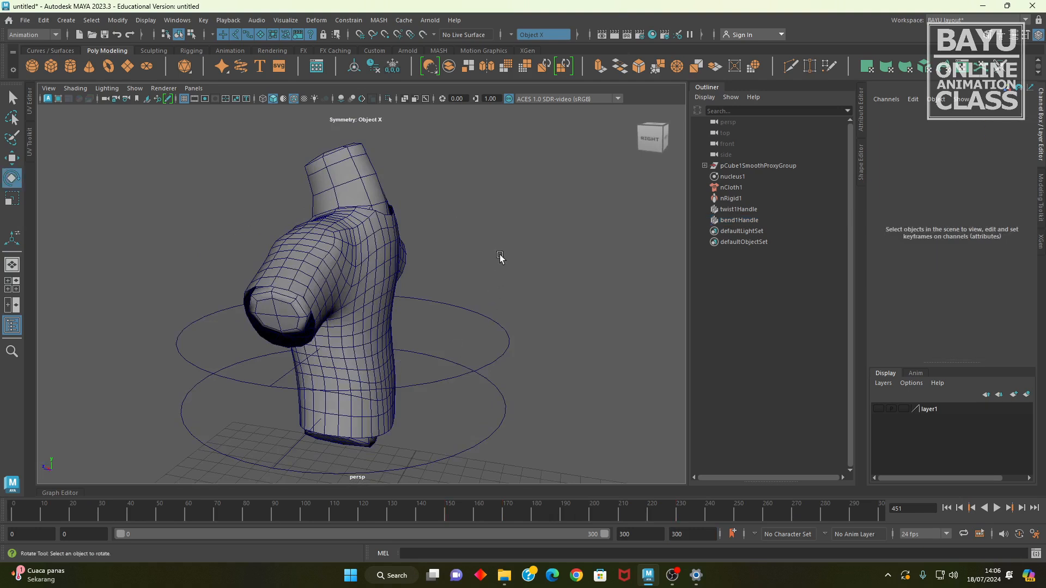
Select the T-shirt mesh, switch from the Animation to the FX command set, and look through the field and nCloth commands
click(383, 261)
alt+drag(461, 339, 563, 344)
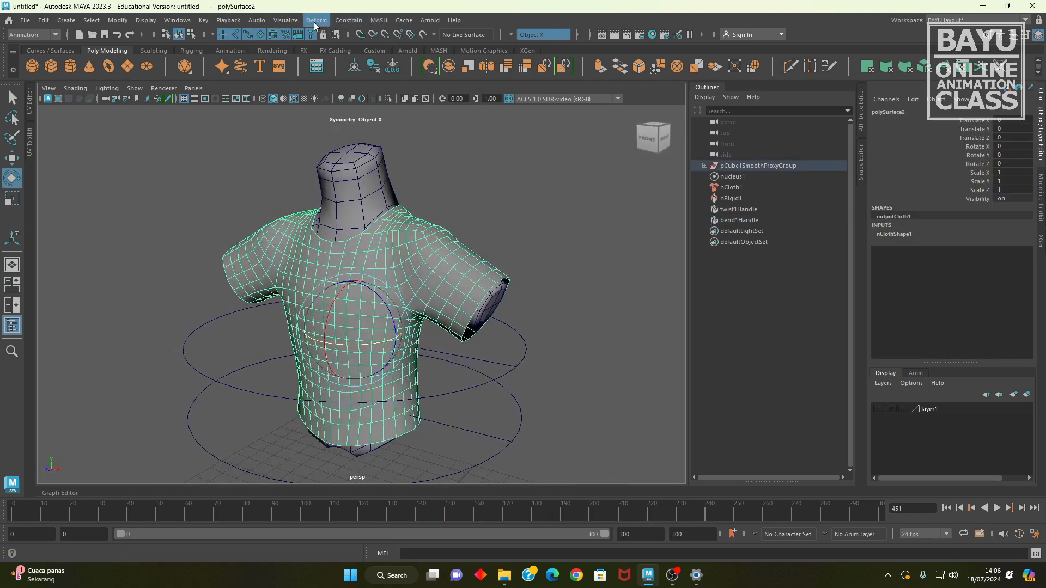
click(27, 34)
click(27, 80)
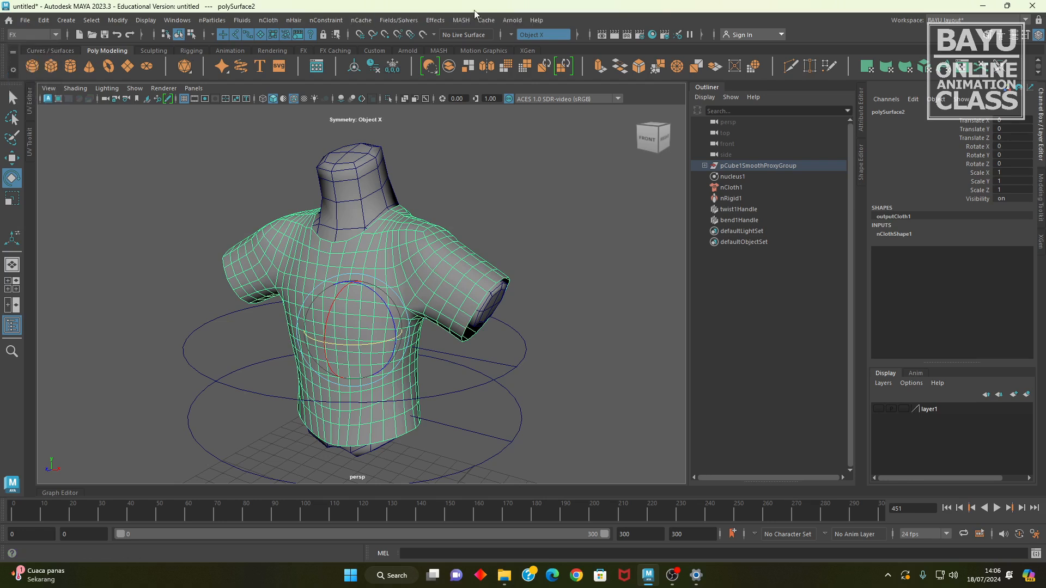
click(399, 20)
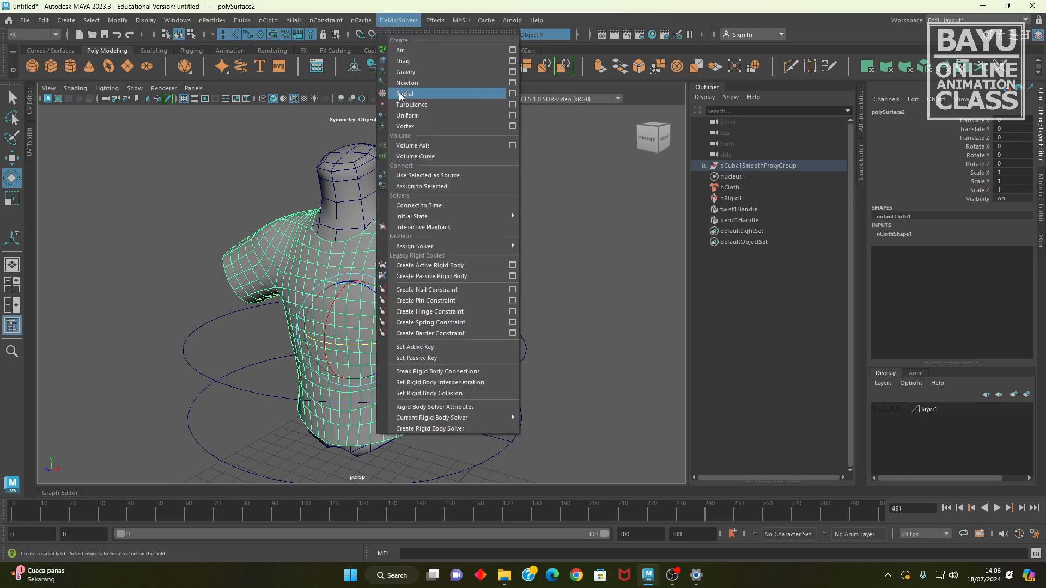
click(242, 20)
mouse_move(268, 25)
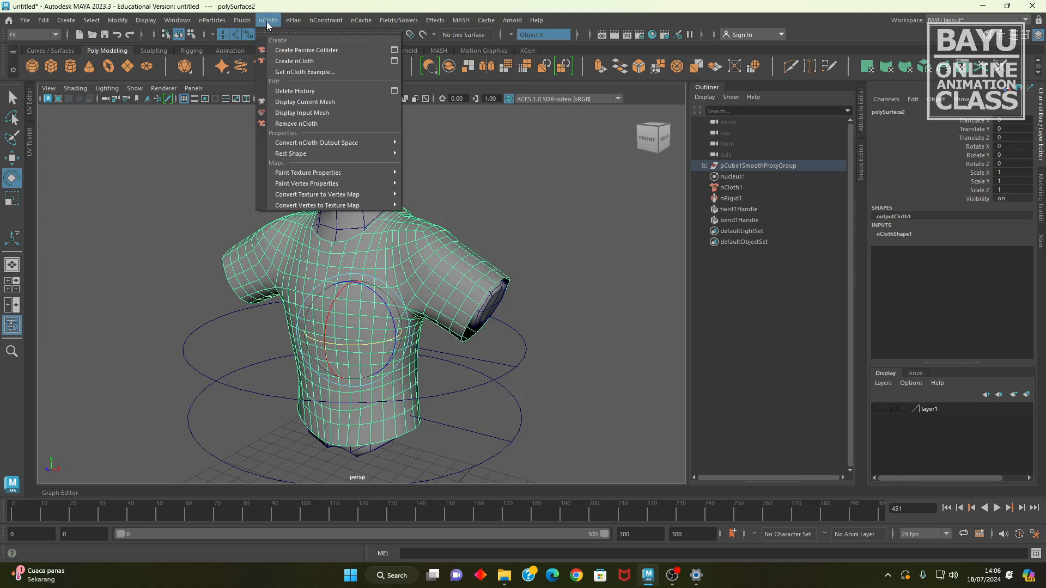
click(784, 338)
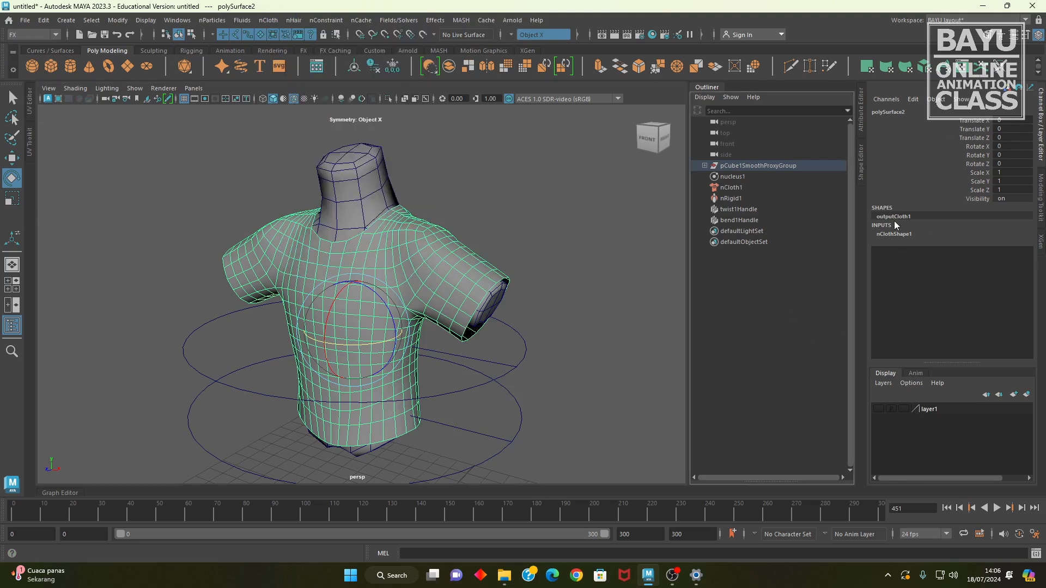
Look through the nCloth1 attributes, then set the Gravity of the nucleus1 solver to 25
click(730, 188)
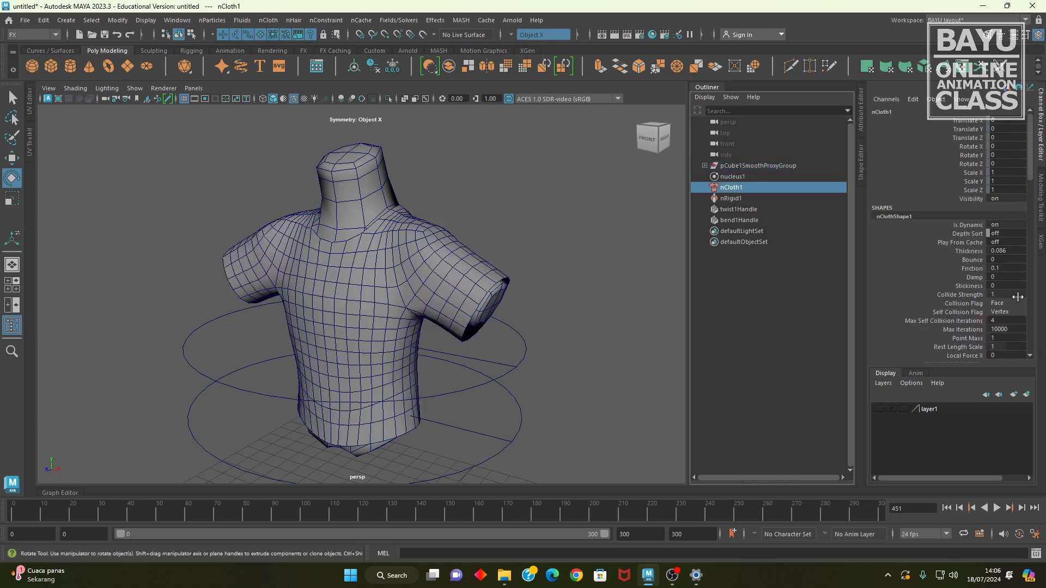
drag(1027, 157, 1031, 182)
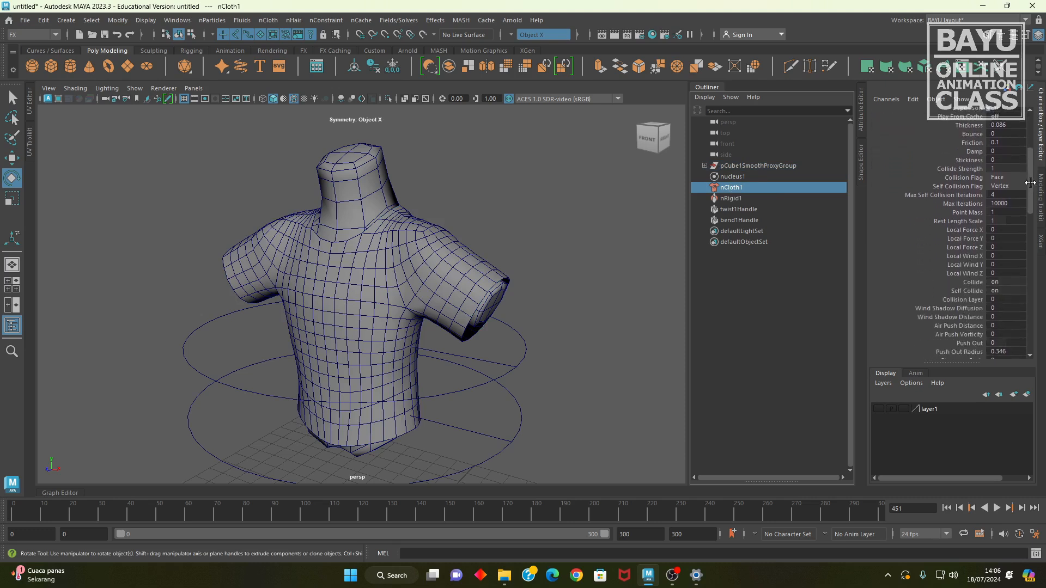
click(736, 177)
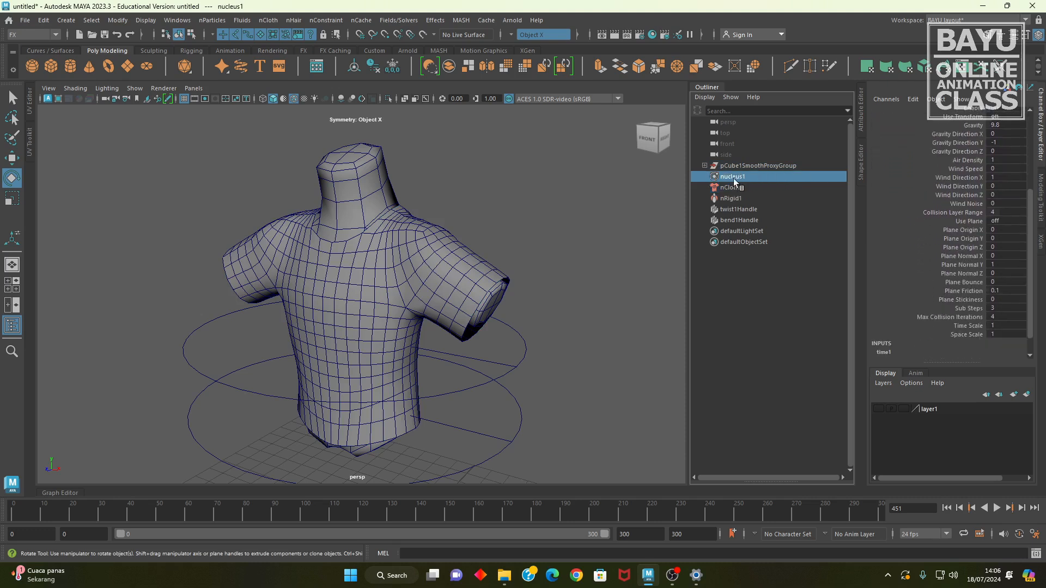
drag(1026, 216, 1034, 112)
scroll(976, 229, down, 2)
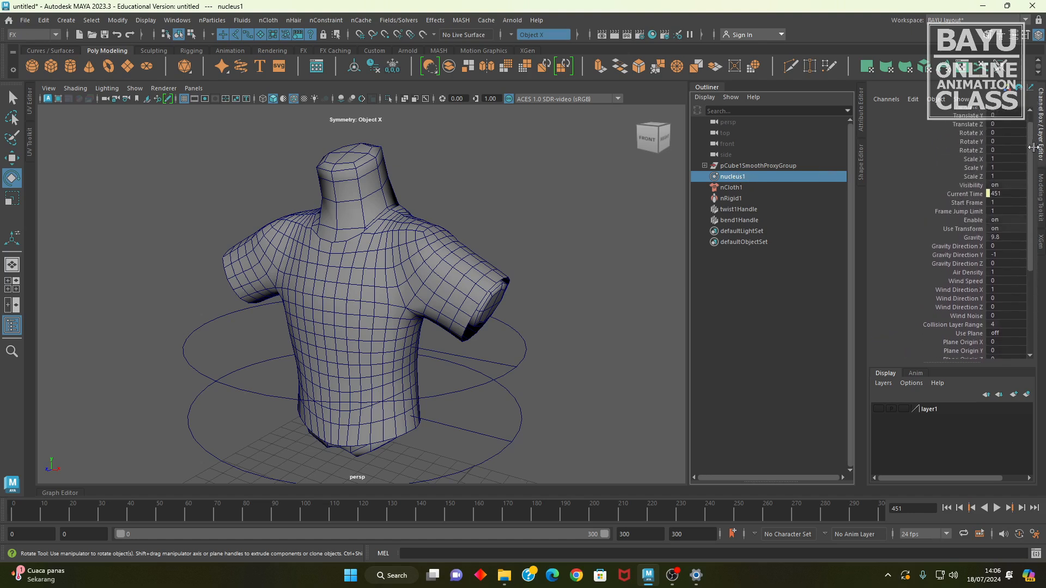
scroll(979, 228, down, 4)
double_click(995, 189)
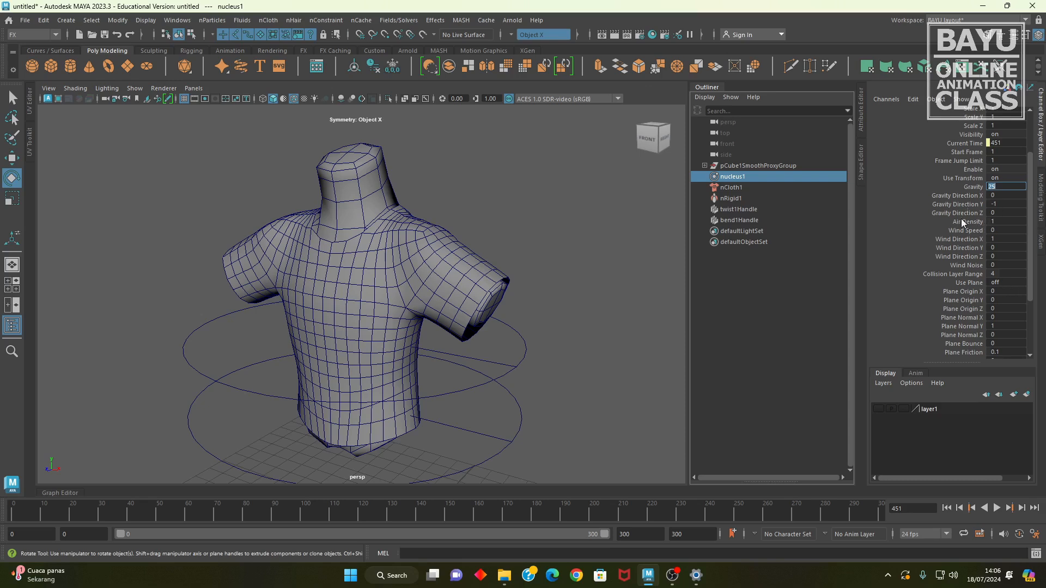
Set the nucleus1 solver's Wind Speed to 5 and its Wind Direction Z to -1
click(1003, 231)
alt+middle_drag(404, 349, 429, 331)
alt+drag(430, 331, 458, 322)
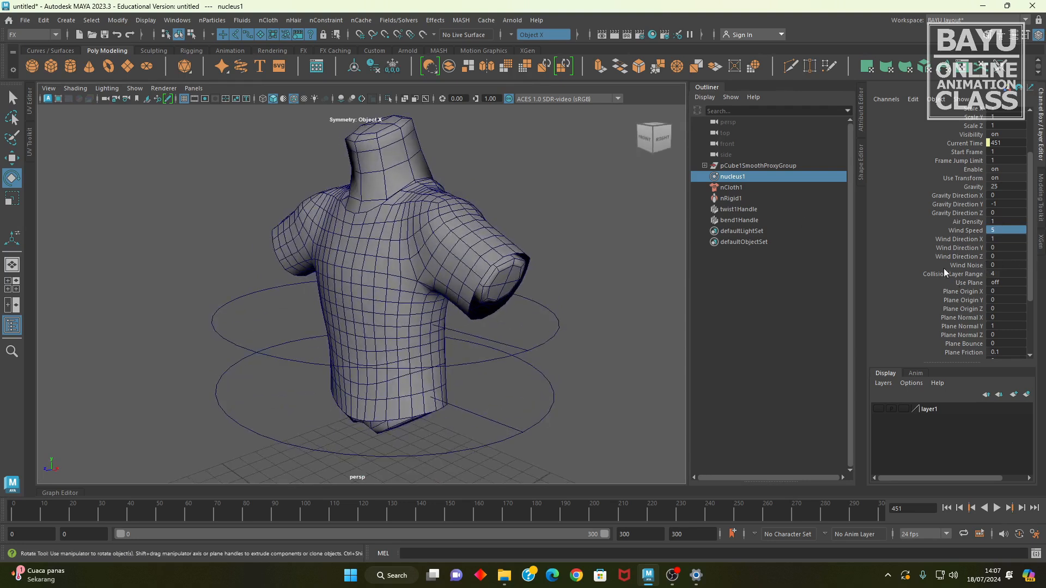
double_click(1009, 256)
click(973, 230)
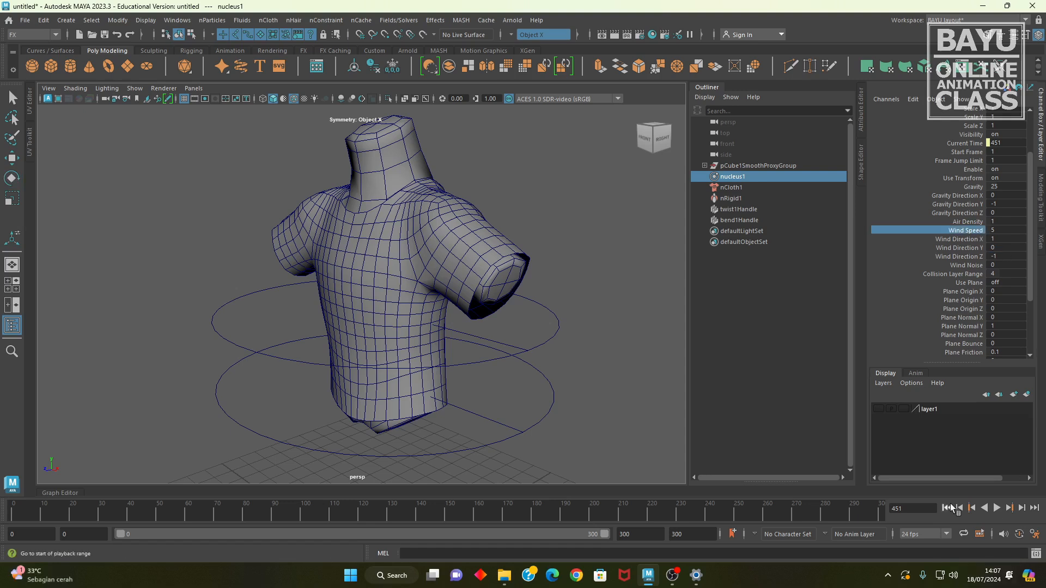
Play the simulation from the first frame to check the wind's effect on the shirt from the front and back, and stop it
click(946, 509)
click(995, 509)
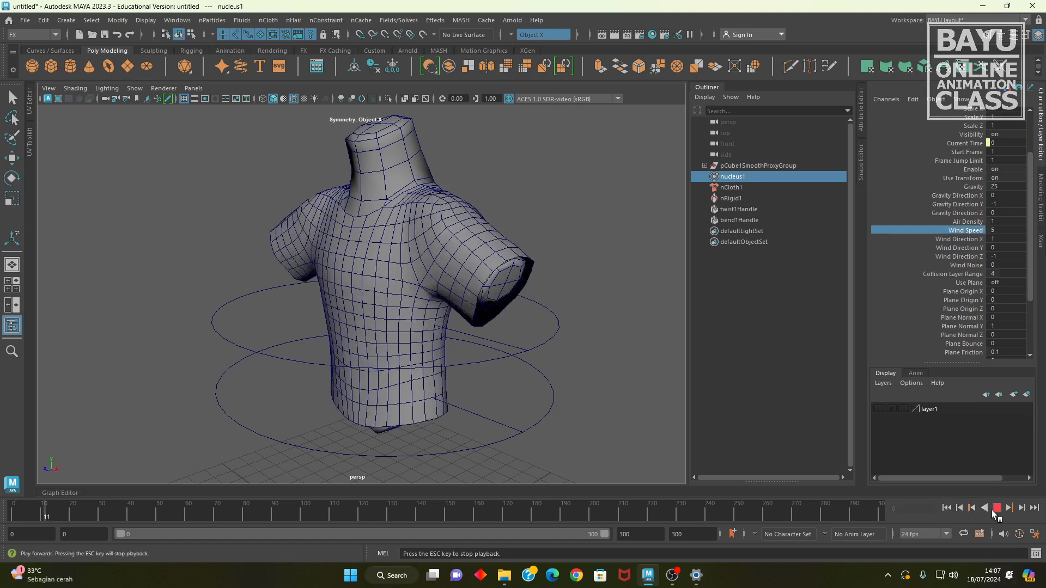
alt+drag(526, 408, 433, 401)
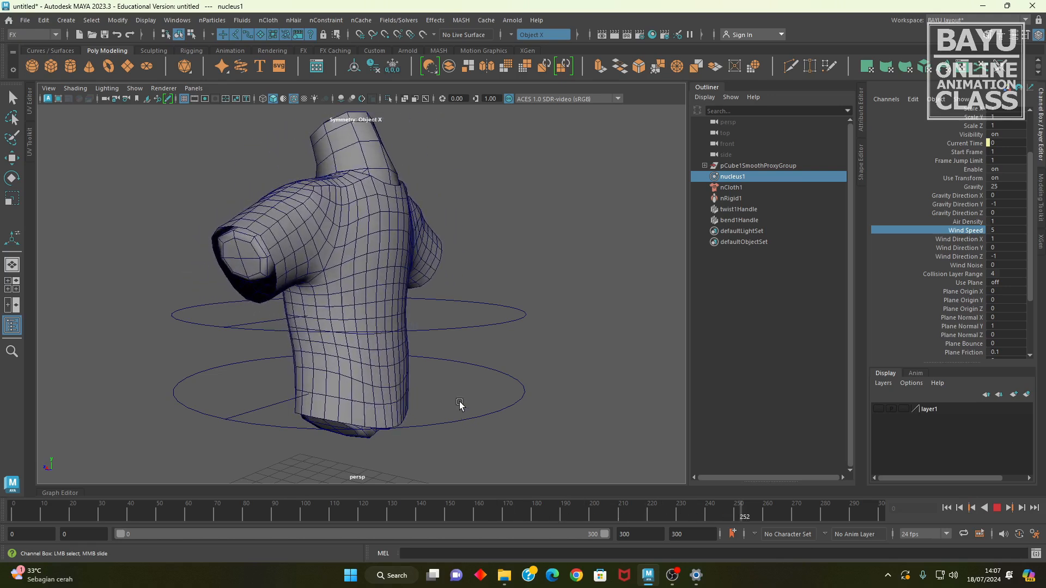
click(996, 507)
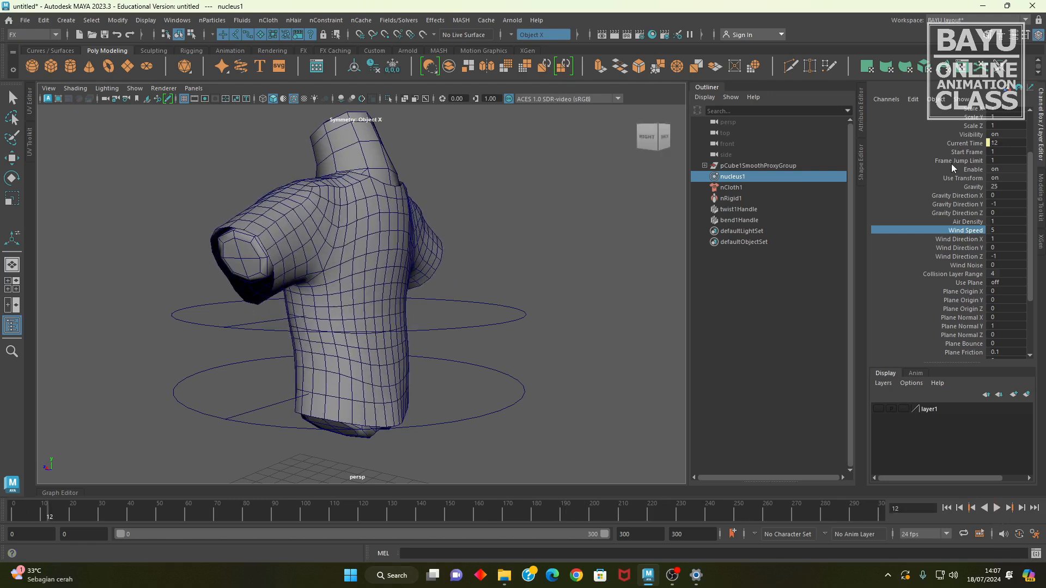
Set the nucleus1 Wind Speed to 10 and Air Density to 5, and replay the simulation from the first frame
double_click(1005, 230)
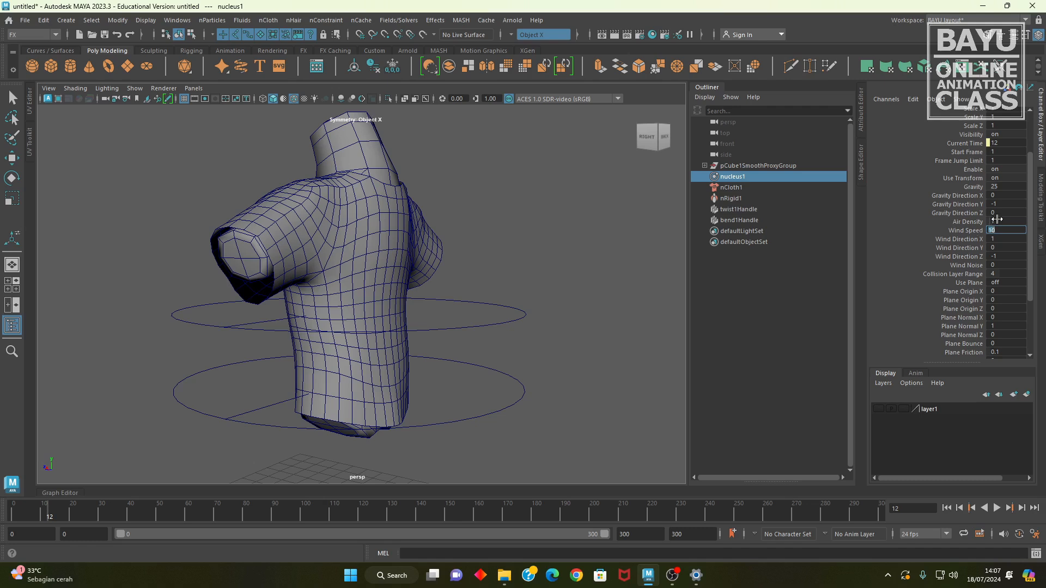
double_click(1005, 221)
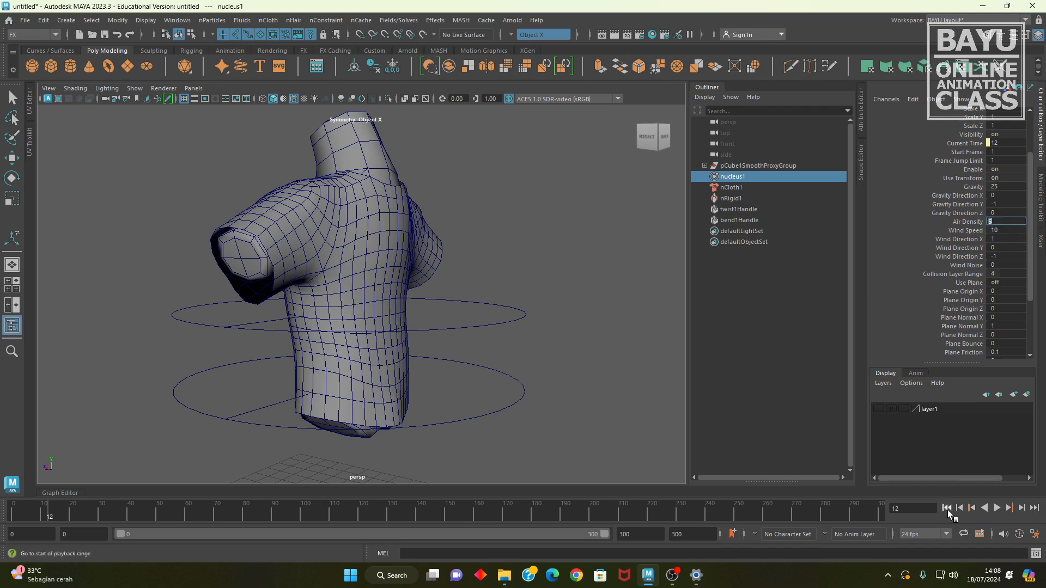
click(947, 508)
click(996, 507)
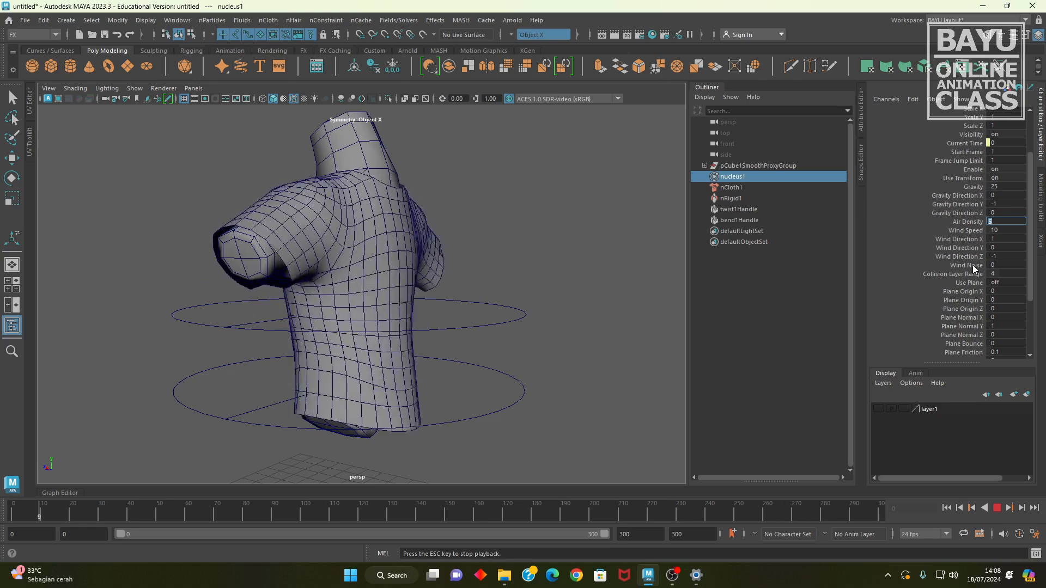
Set the nucleus1 Wind Noise to 3 and restart the simulation from the first frame, checking the shirt from several sides
click(1004, 265)
text(5)
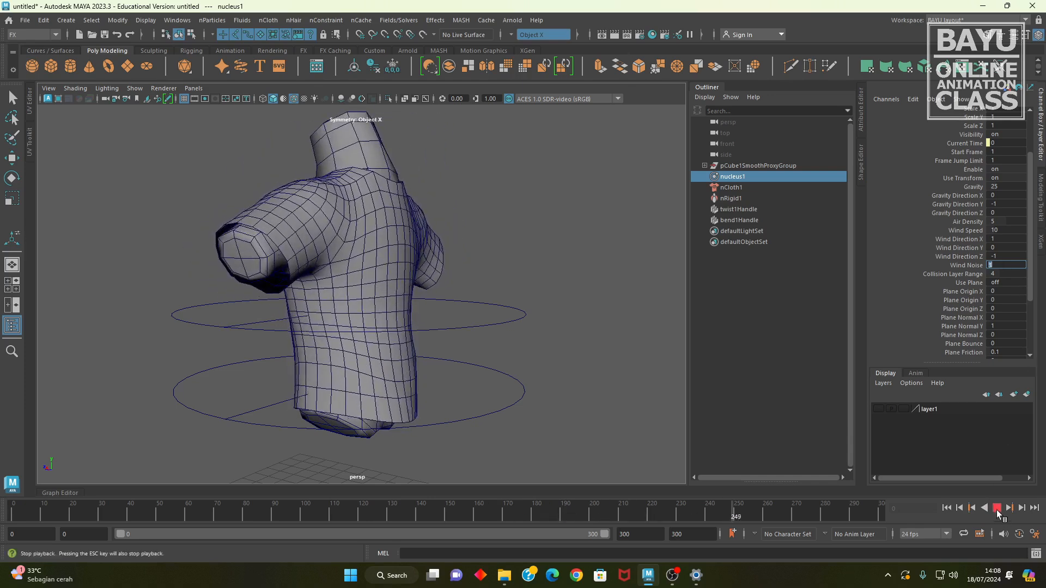
click(995, 512)
click(947, 508)
click(996, 509)
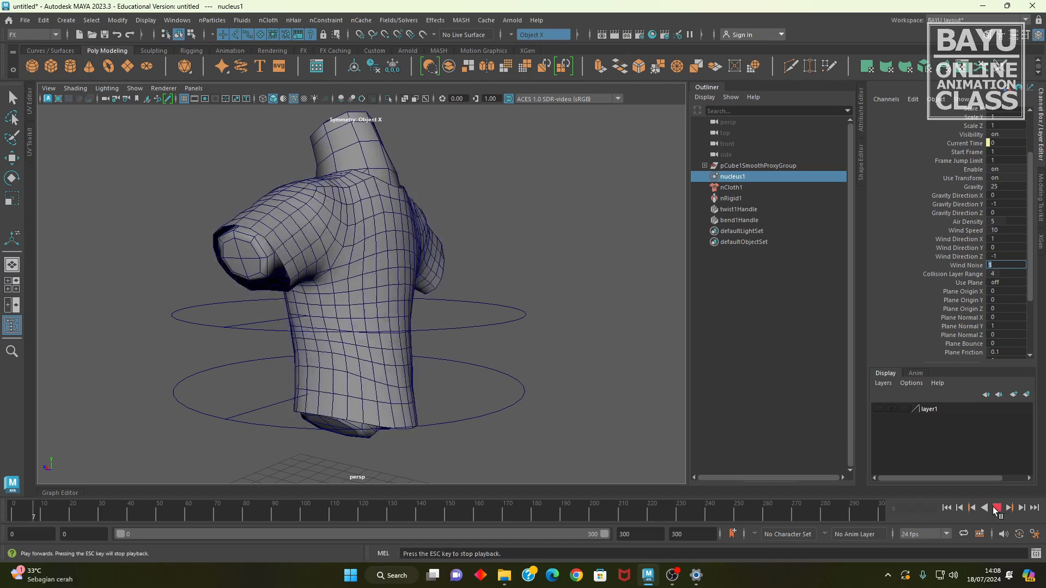
alt+drag(332, 343, 570, 385)
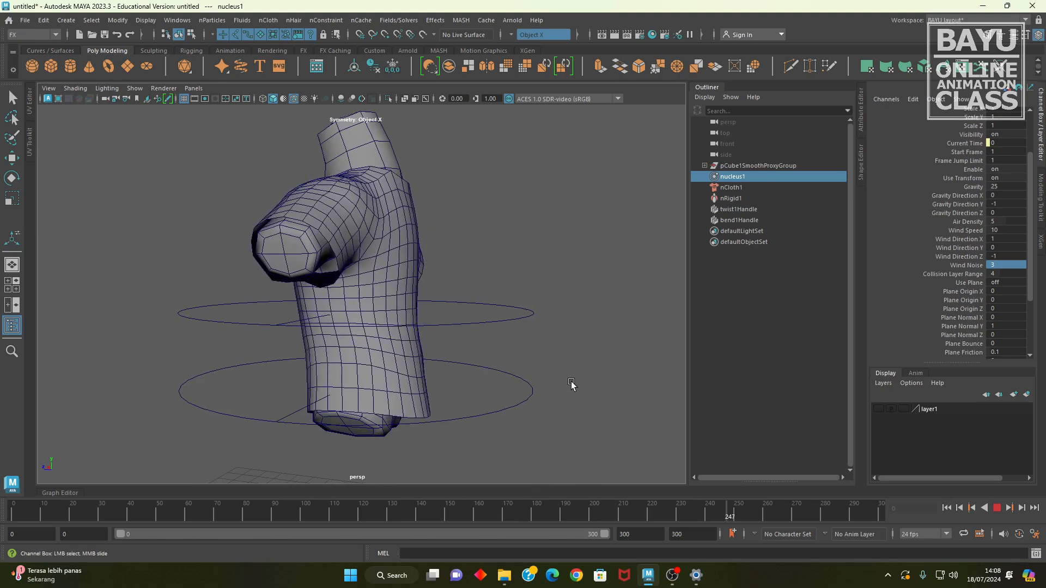
mouse_move(565, 392)
alt+mouse_down()
mouse_move(518, 401)
mouse_move(574, 405)
alt+mouse_up()
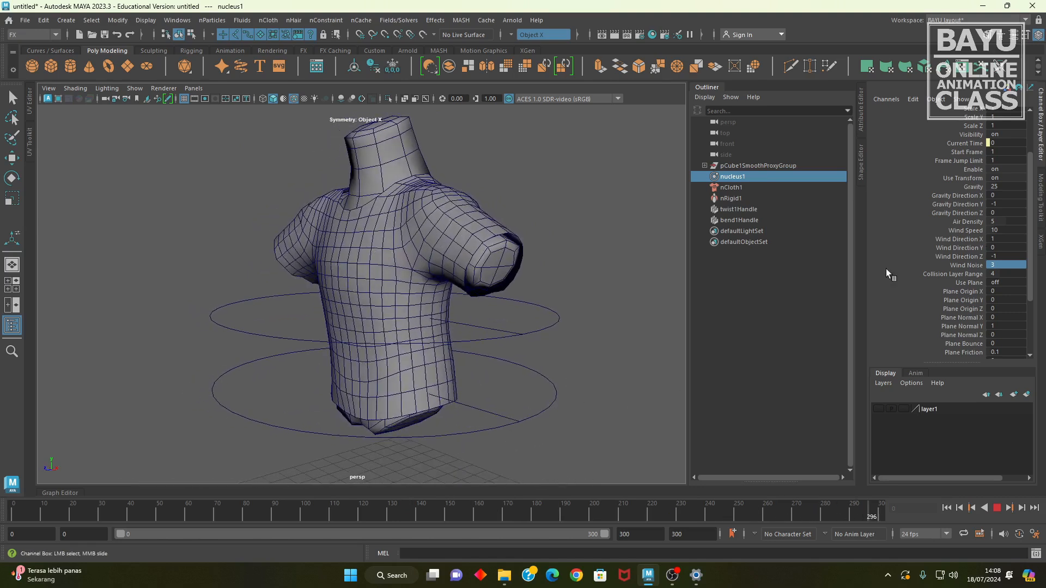
Try a Wind Noise of 10 on nucleus1 during playback, and reduce it to 5
click(996, 266)
text(10)
key(Return)
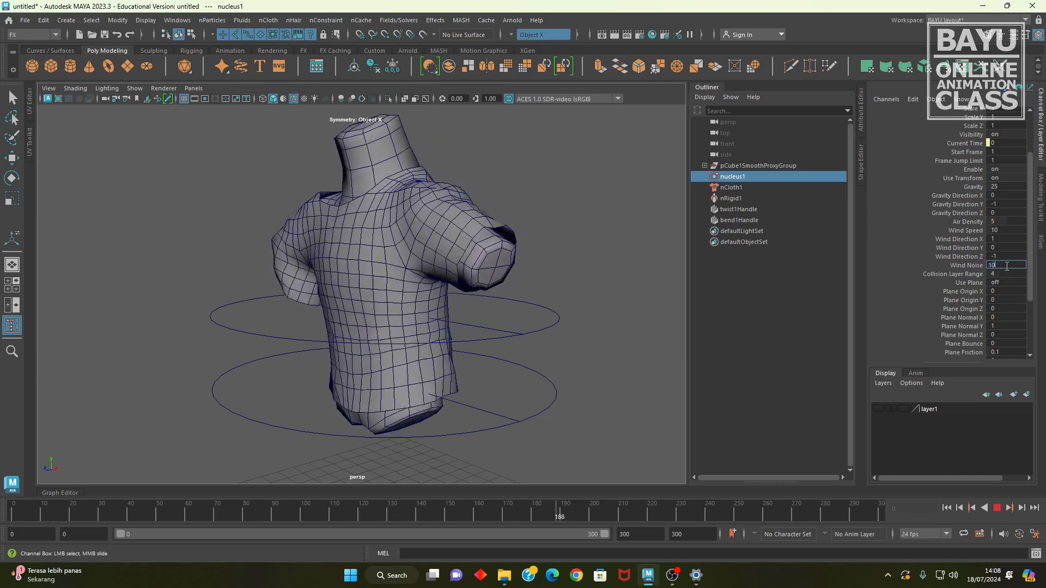
text(5)
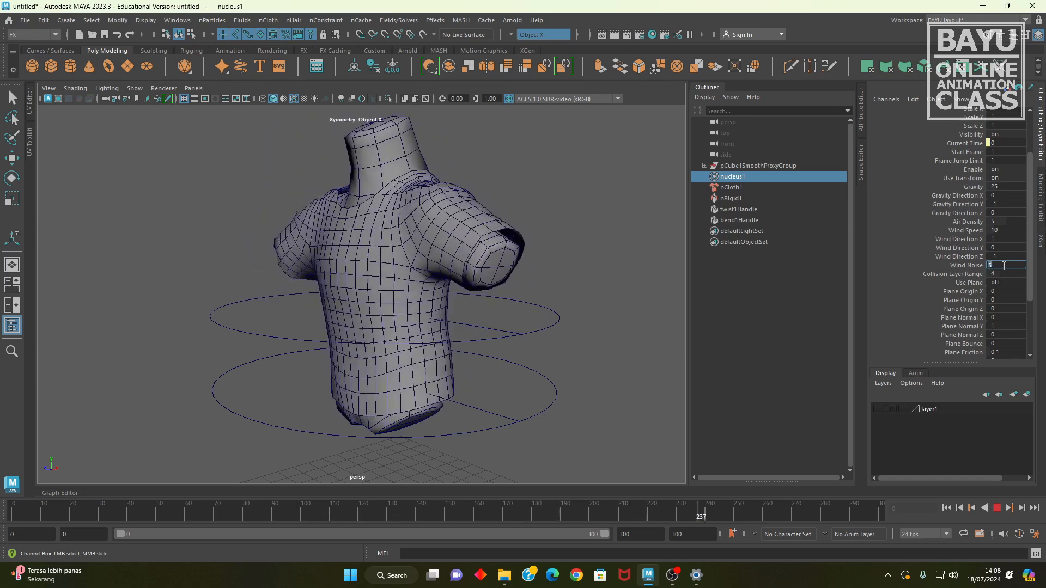
Try an Air Density of 10 on nucleus1 and check the moving shirt from the side and front
alt+drag(324, 381, 299, 357)
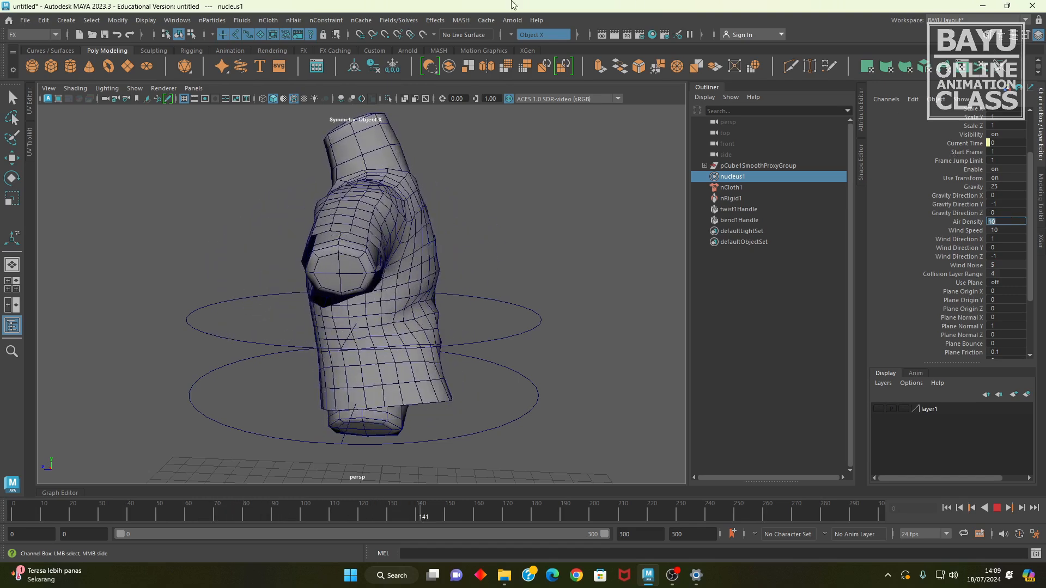
alt+drag(300, 316, 358, 327)
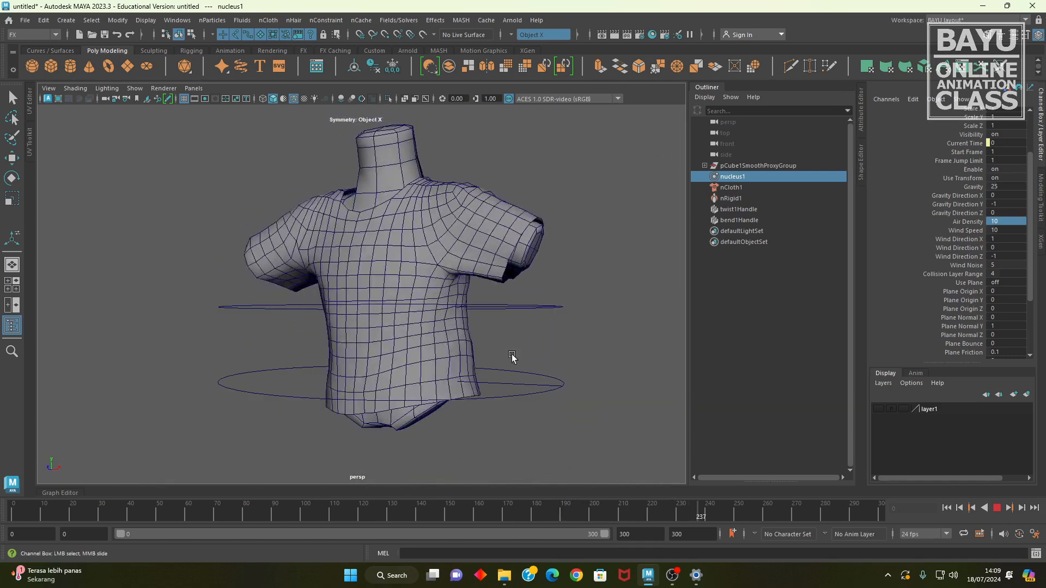
alt+drag(553, 388, 421, 396)
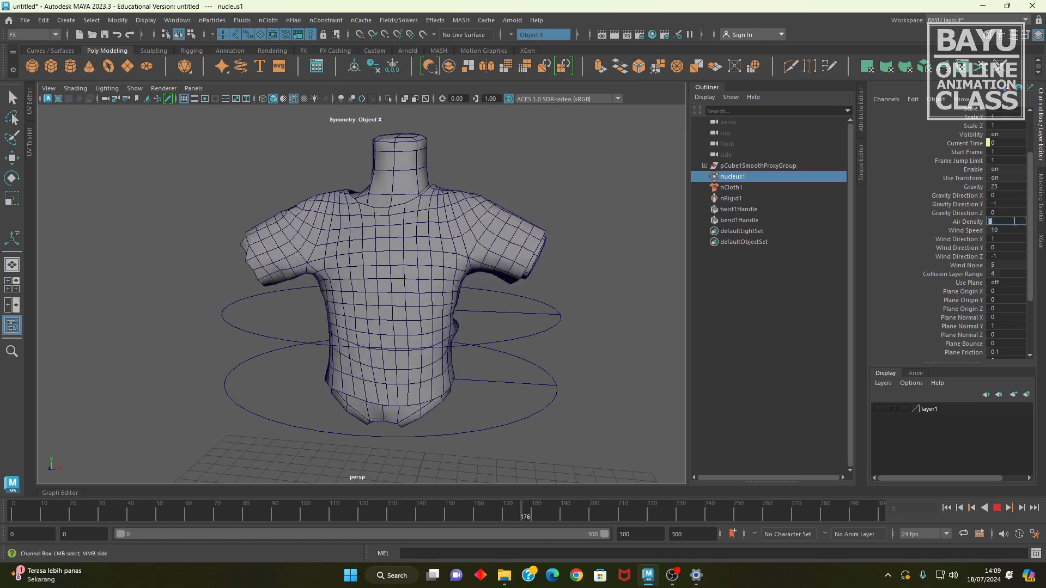
Set the nucleus1 Air Density to 8 and check the shirt from different sides during playback
key(Return)
alt+drag(509, 372, 477, 373)
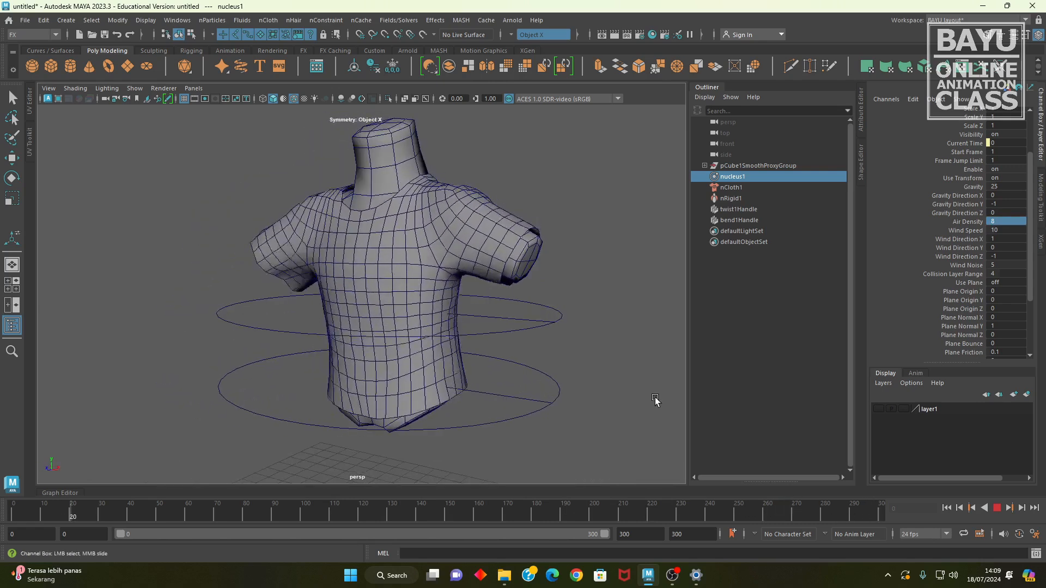
alt+drag(208, 317, 373, 323)
alt+drag(577, 382, 403, 396)
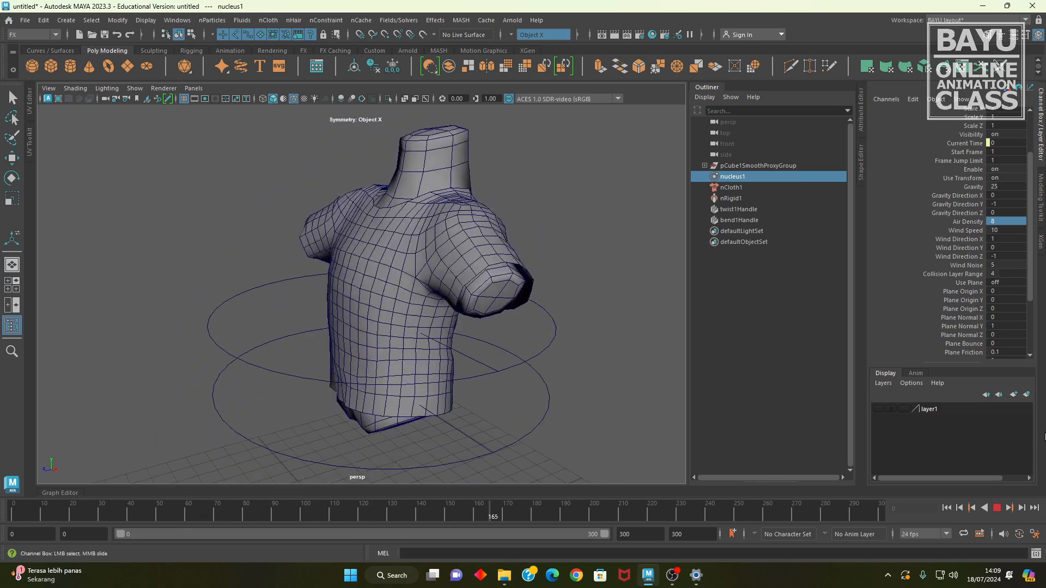
Select nCloth1, stop the playback, and set its Stretch Resistance to 25
click(731, 188)
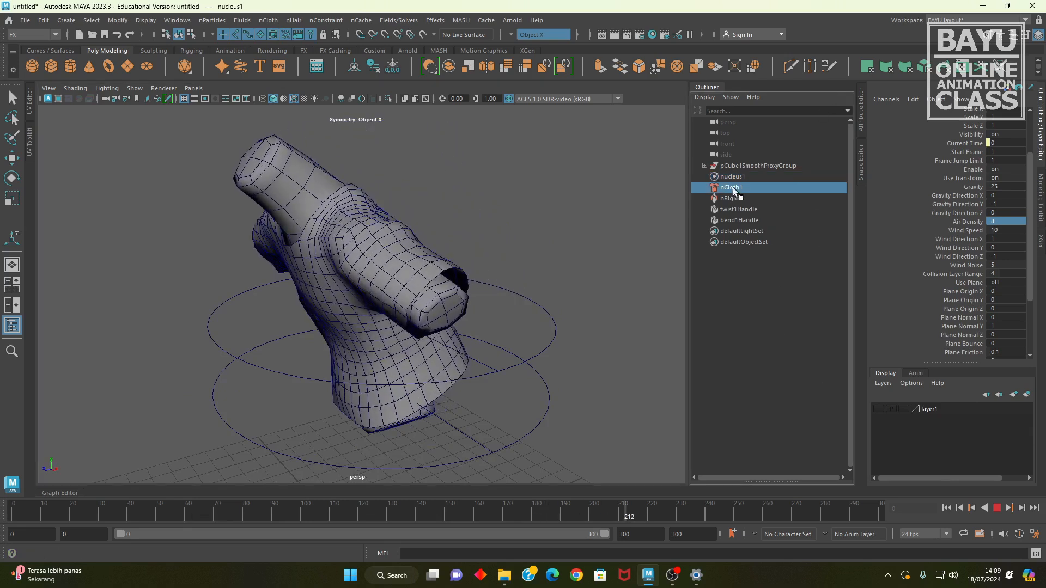
click(995, 509)
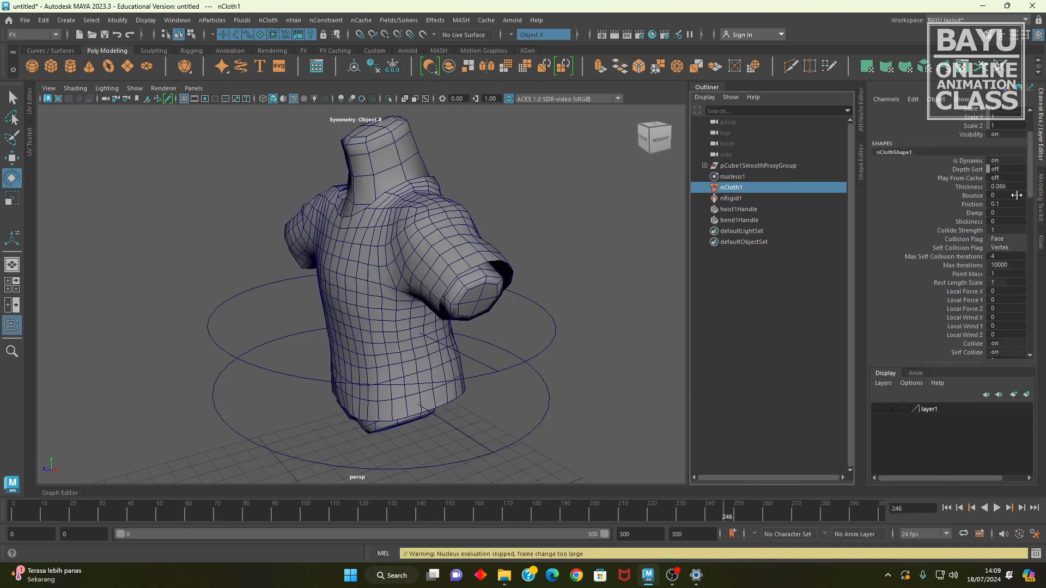
drag(1033, 173, 1026, 225)
scroll(1009, 280, down, 4)
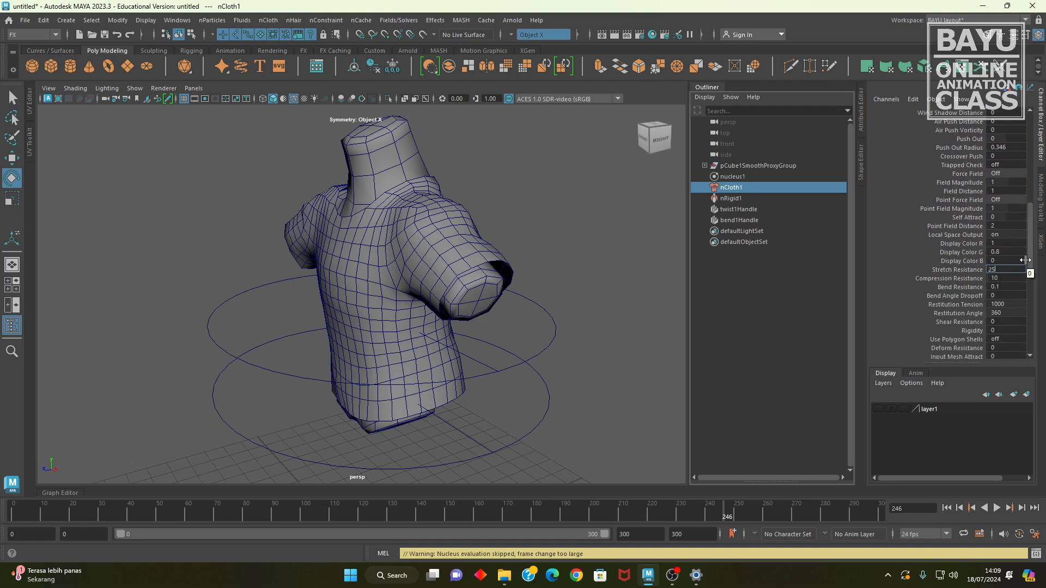
key(Return)
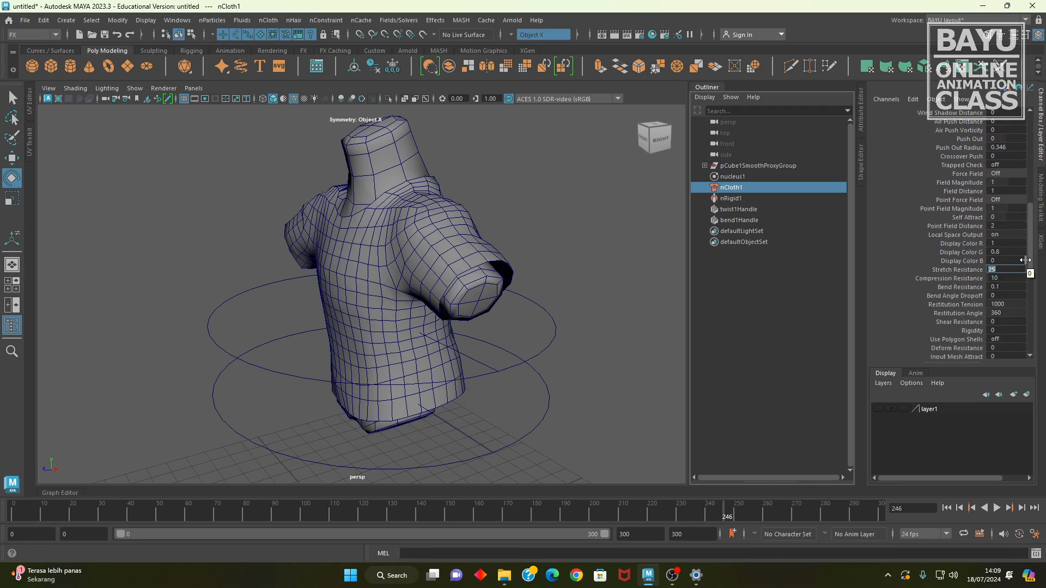
Play the simulation from the first frame and check the shirt's stretching from the front and back
click(947, 508)
click(997, 508)
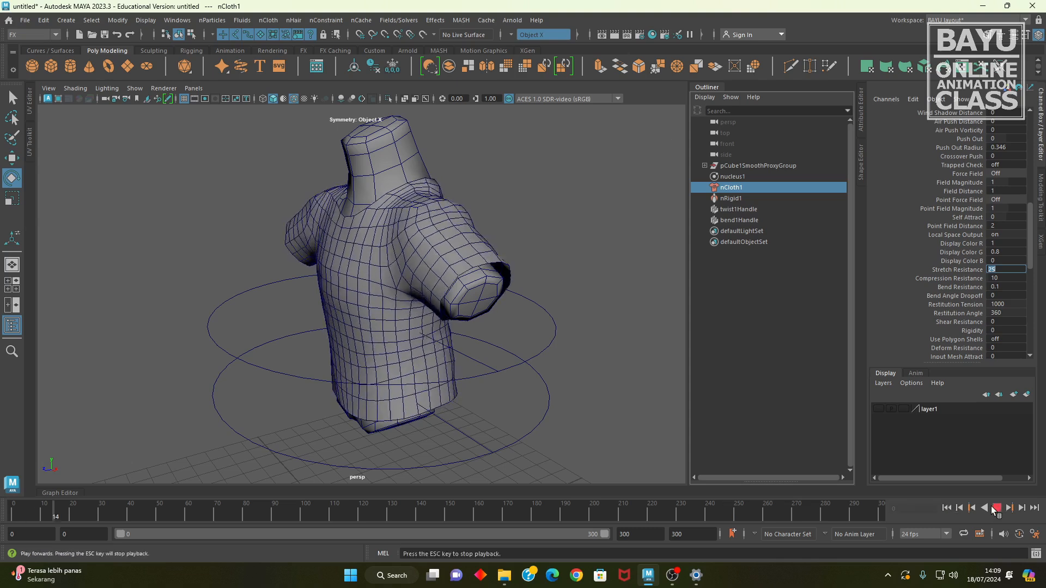
alt+drag(435, 352, 510, 367)
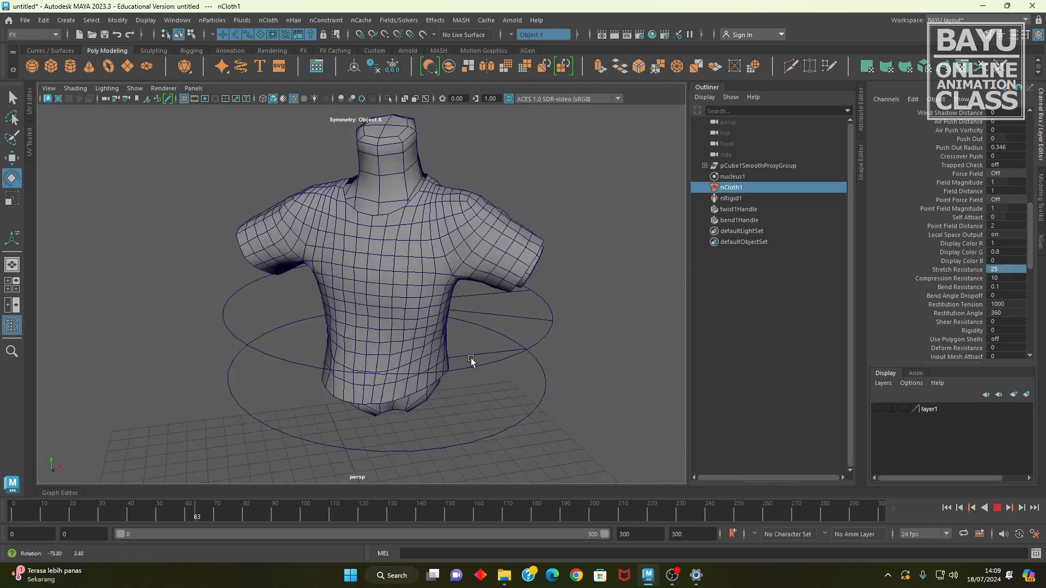
alt+drag(292, 335, 263, 387)
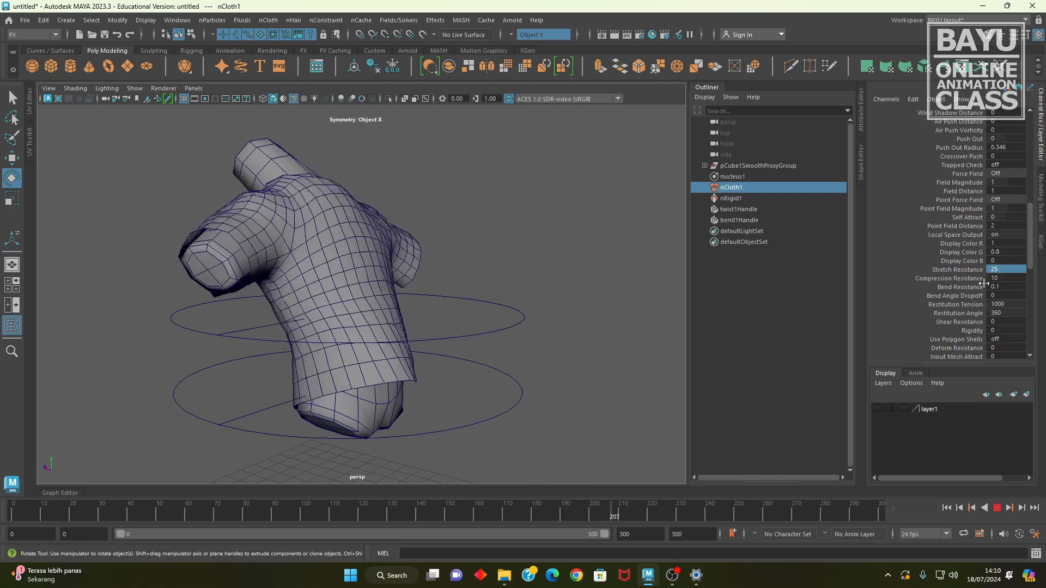
Set the nCloth1 Stretch Resistance to 50 during playback and check the shirt from the side
click(1014, 269)
text(5)
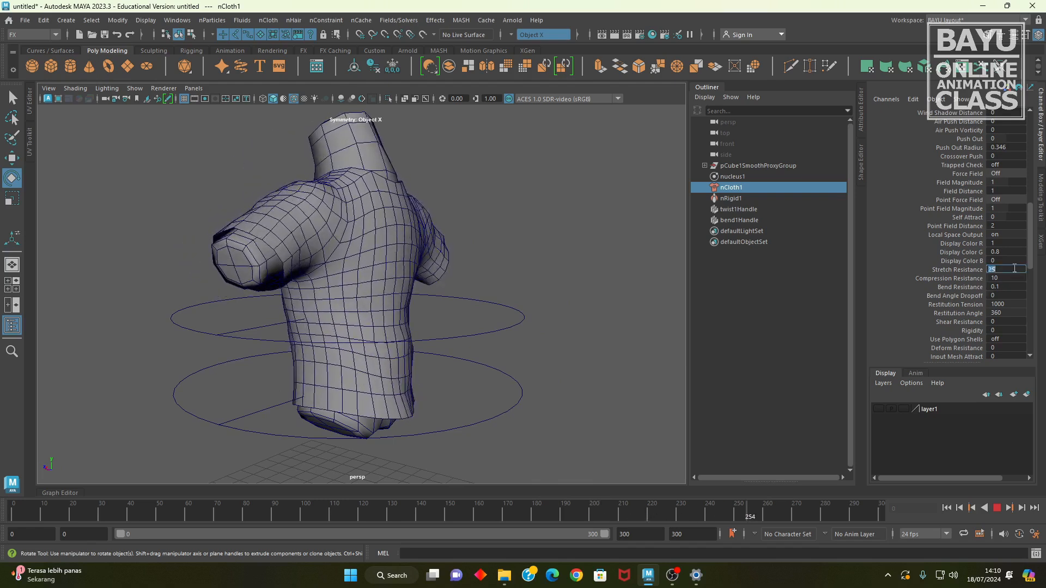
text(0)
key(Return)
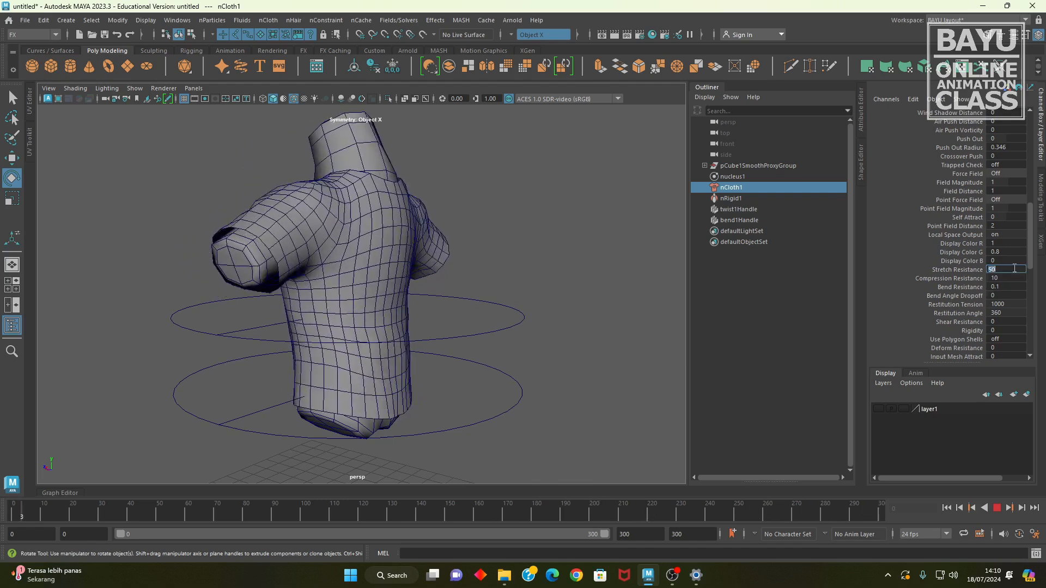
alt+drag(300, 267, 436, 293)
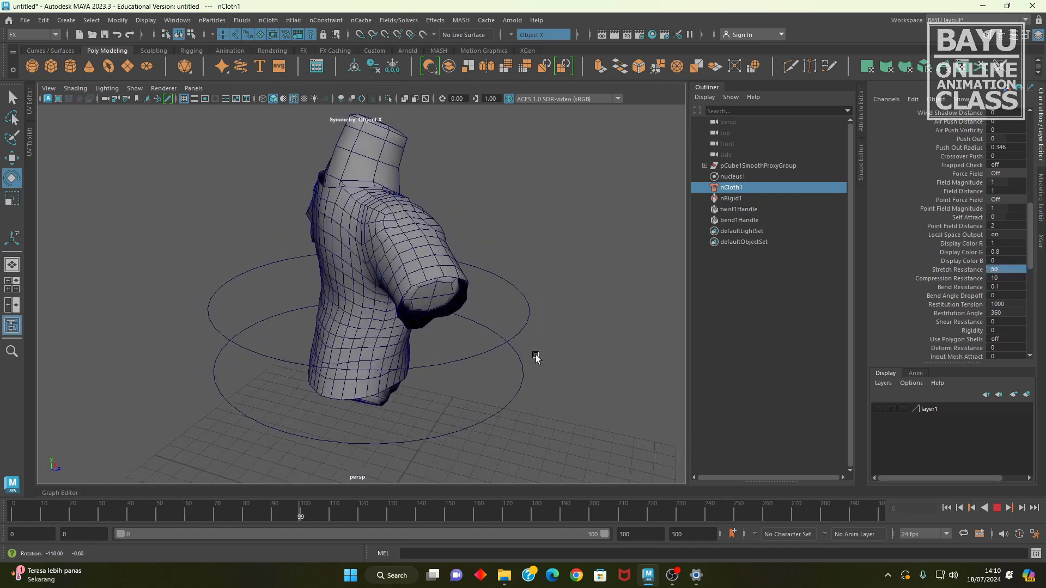
Stop the playback, rewind to the first frame, and replay the simulation while examining the stiffer shirt from all sides
click(1003, 511)
click(948, 508)
alt+drag(518, 381, 426, 379)
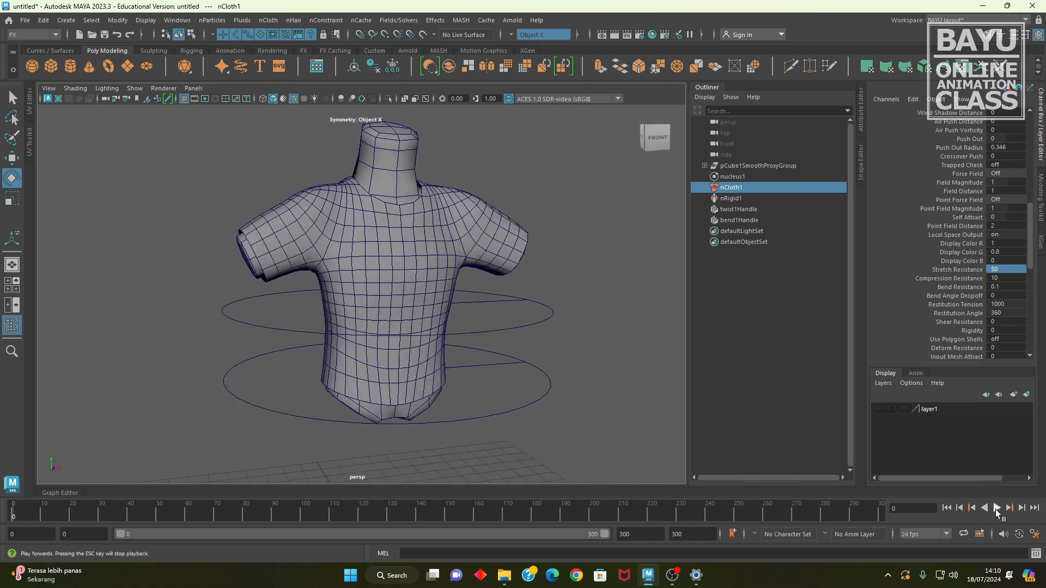
click(996, 507)
alt+drag(595, 390, 470, 383)
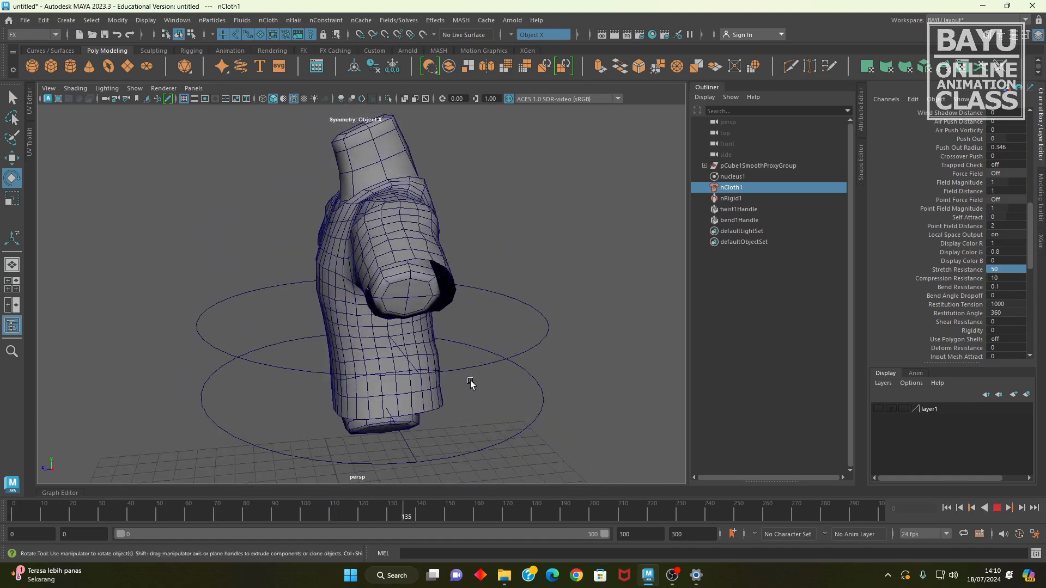
alt+drag(472, 386, 295, 285)
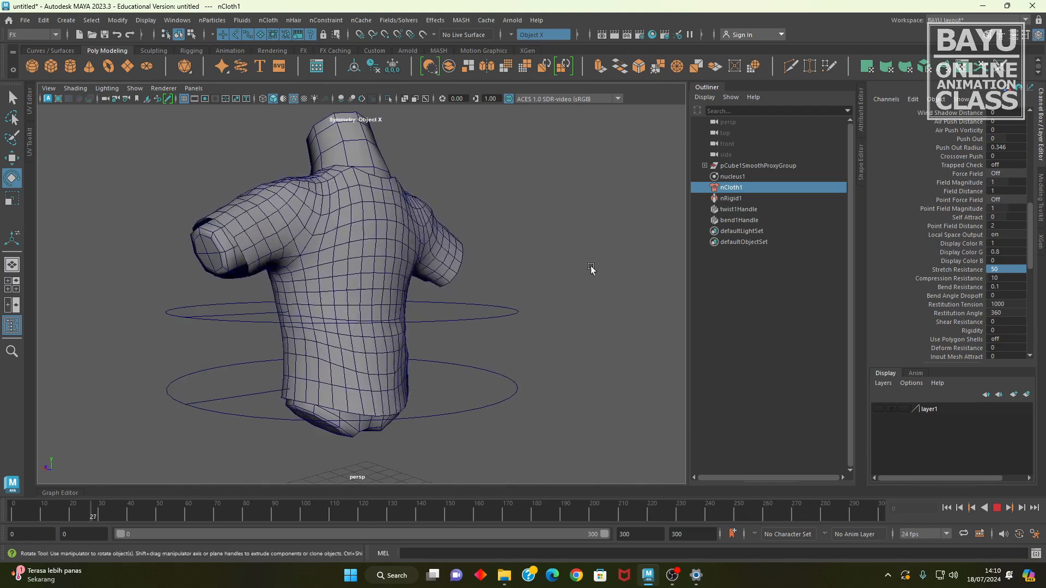
Set the nCloth1 Stretch Resistance to 40 and check the shirt from the front as the simulation plays
click(1007, 269)
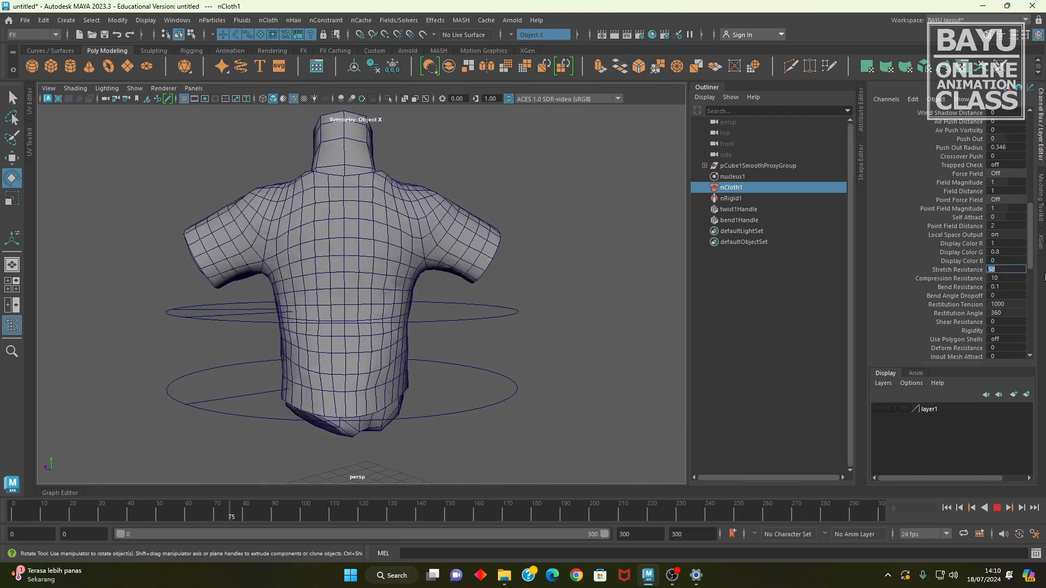
text(40)
key(Return)
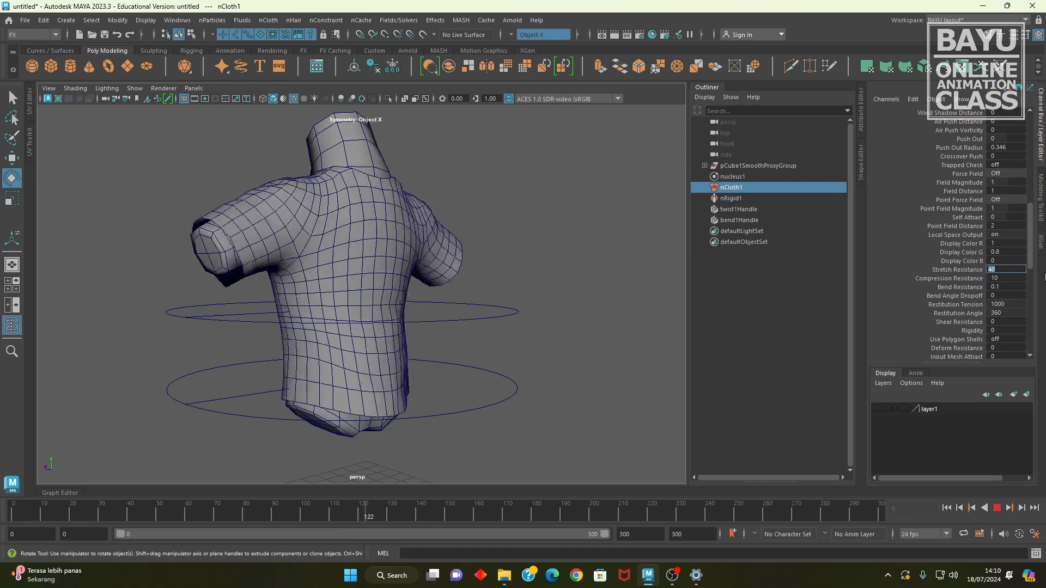
alt+drag(196, 319, 394, 341)
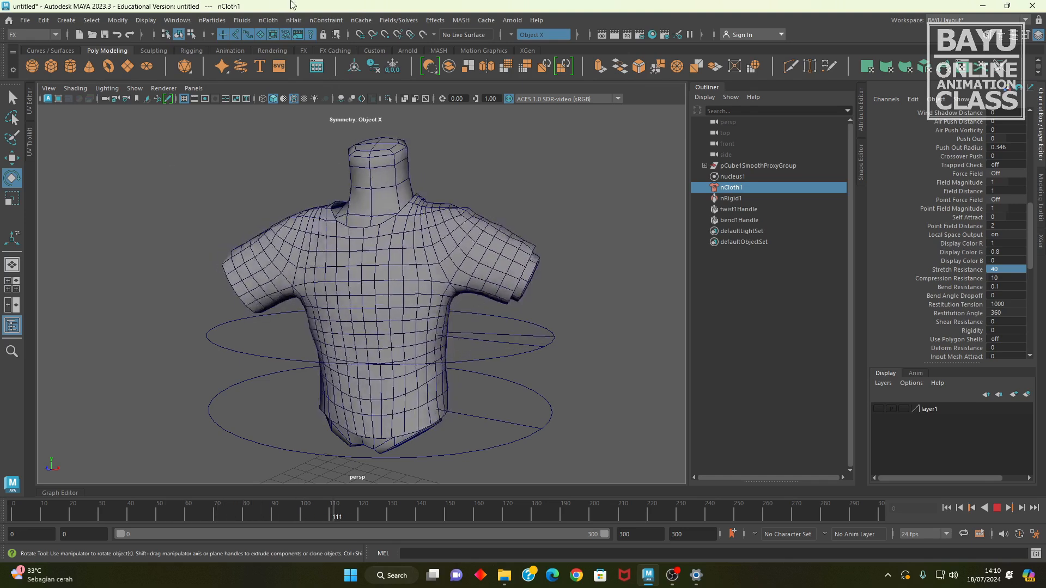
Clear the selection, stop the playback and return to the first frame
click(273, 21)
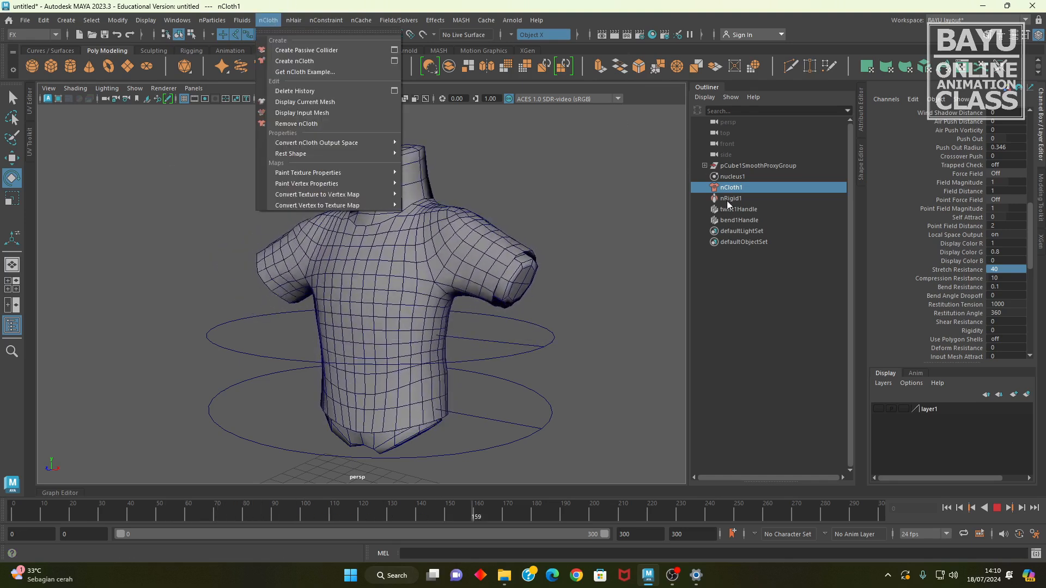
click(763, 344)
click(771, 326)
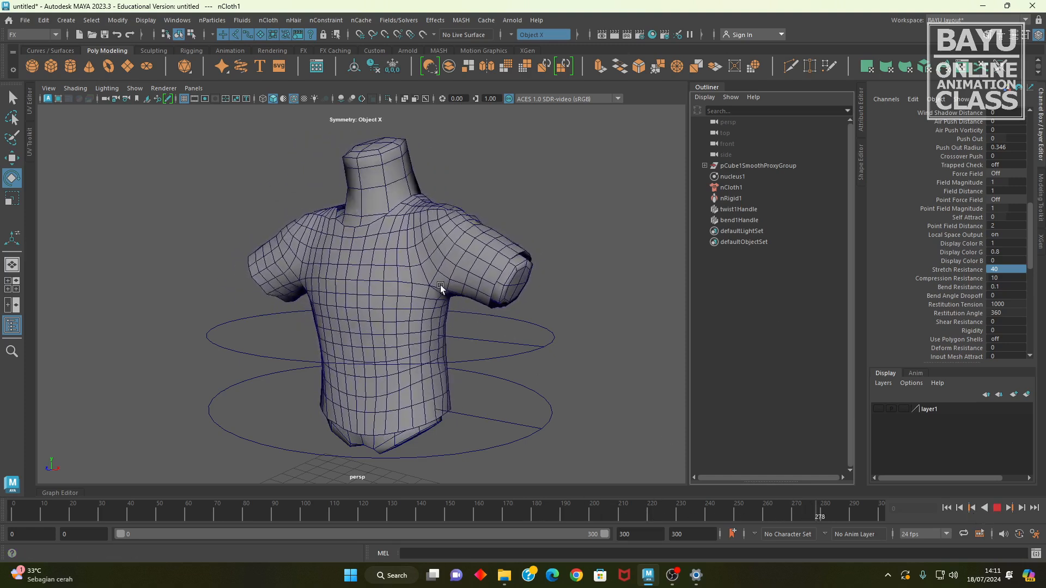
click(997, 508)
click(947, 507)
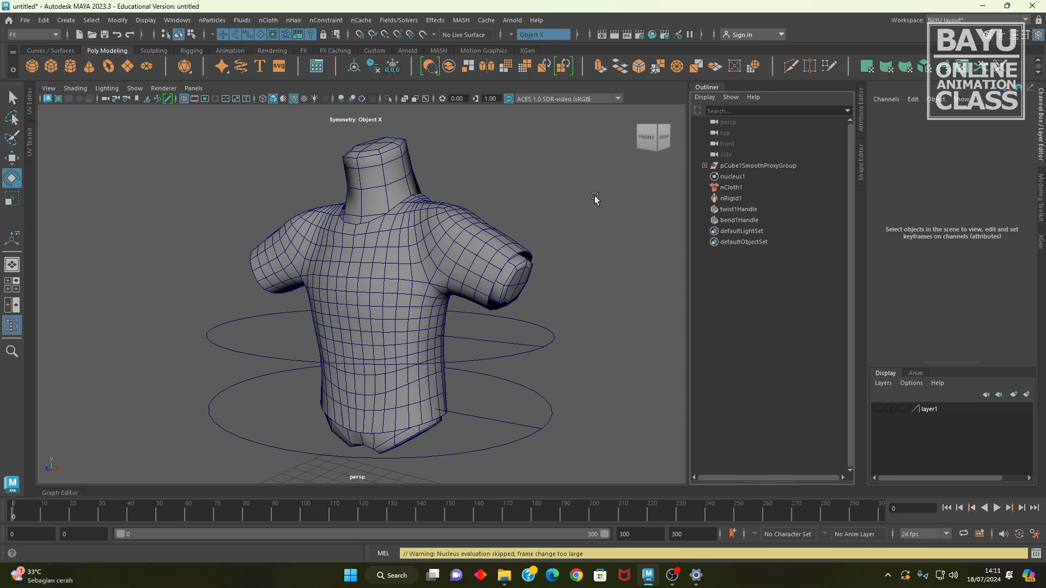
Export the simulated shirt mesh as an Alembic cache named testCloth_v02.abc, using the Time Slider range
click(436, 281)
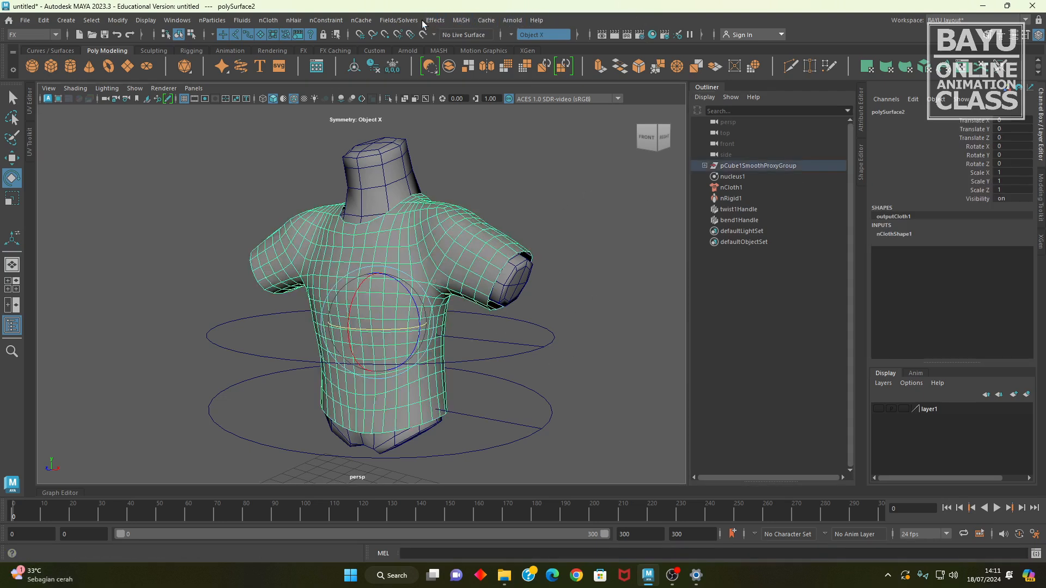
click(485, 20)
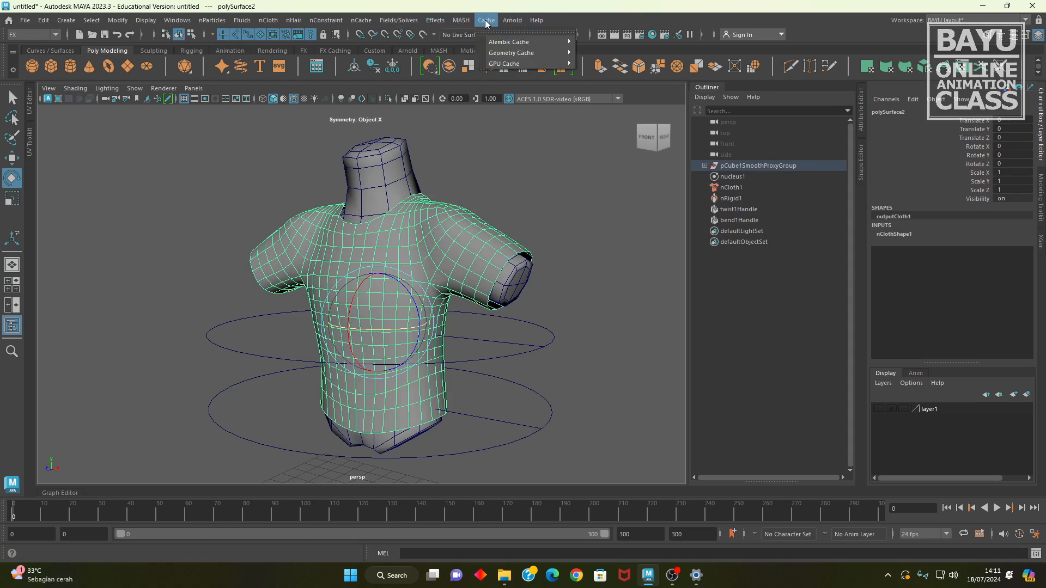
mouse_move(523, 43)
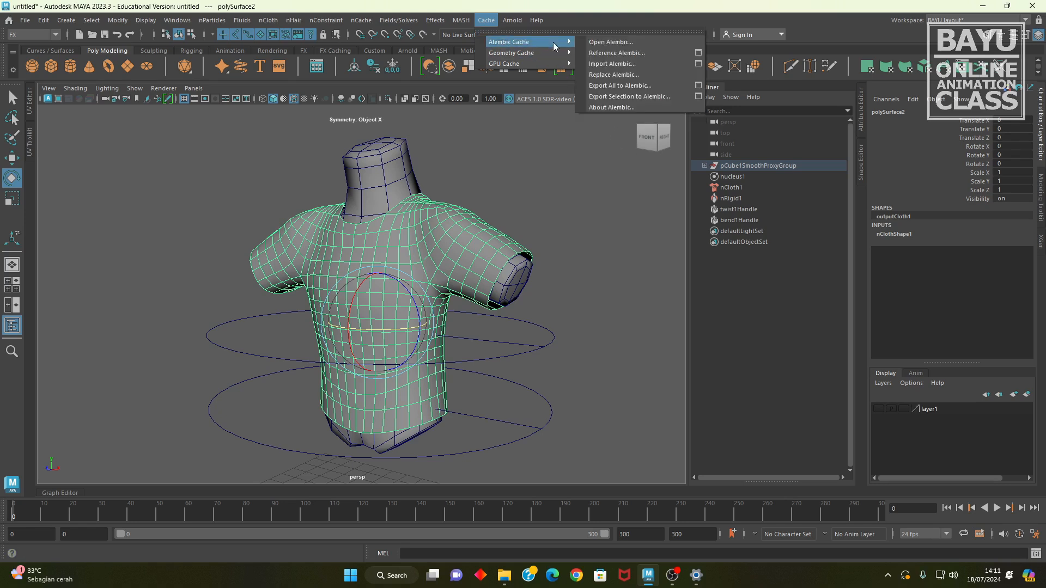
click(655, 97)
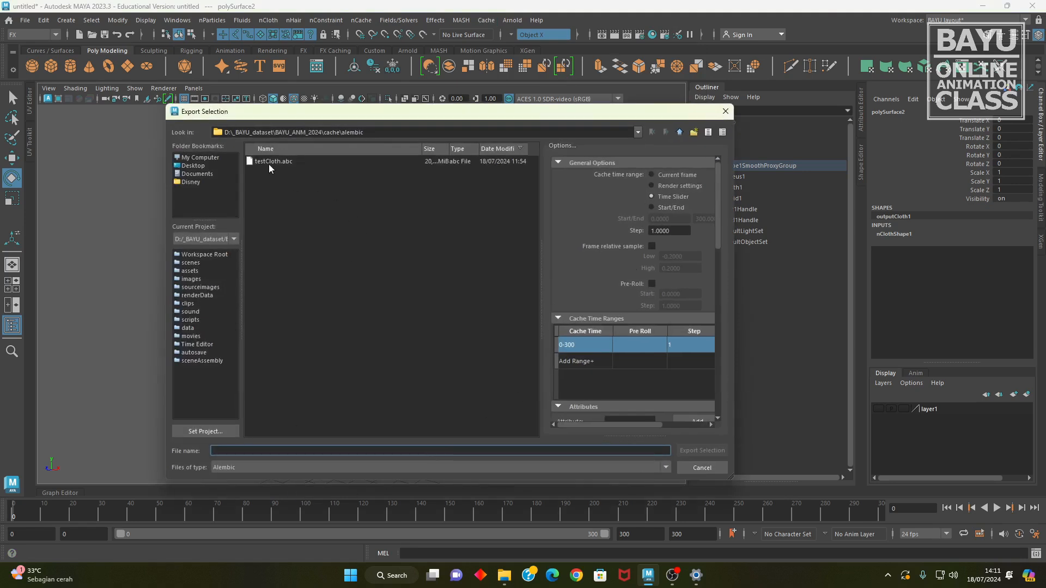
click(267, 162)
click(263, 450)
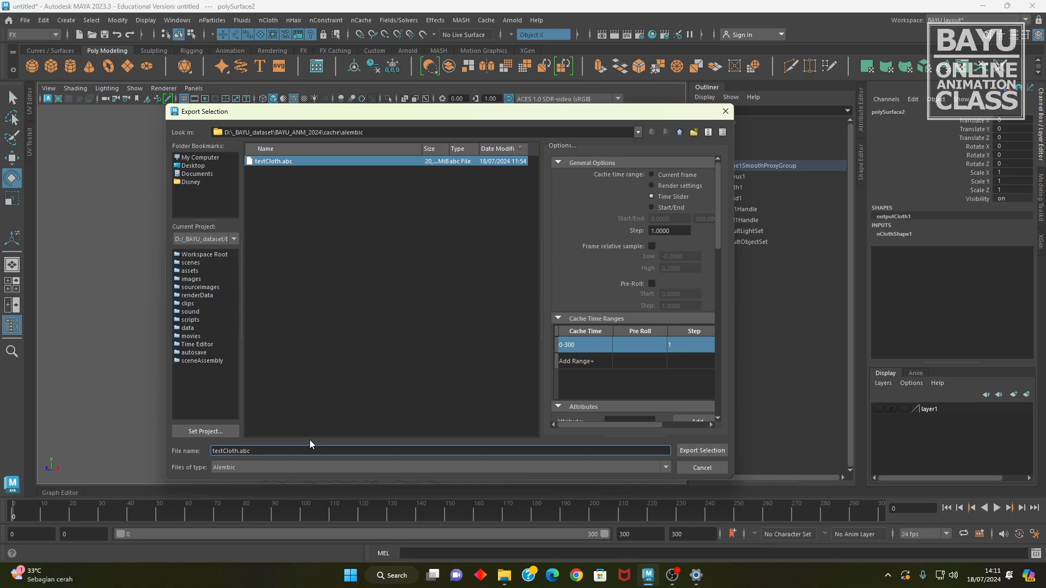
text(_v02)
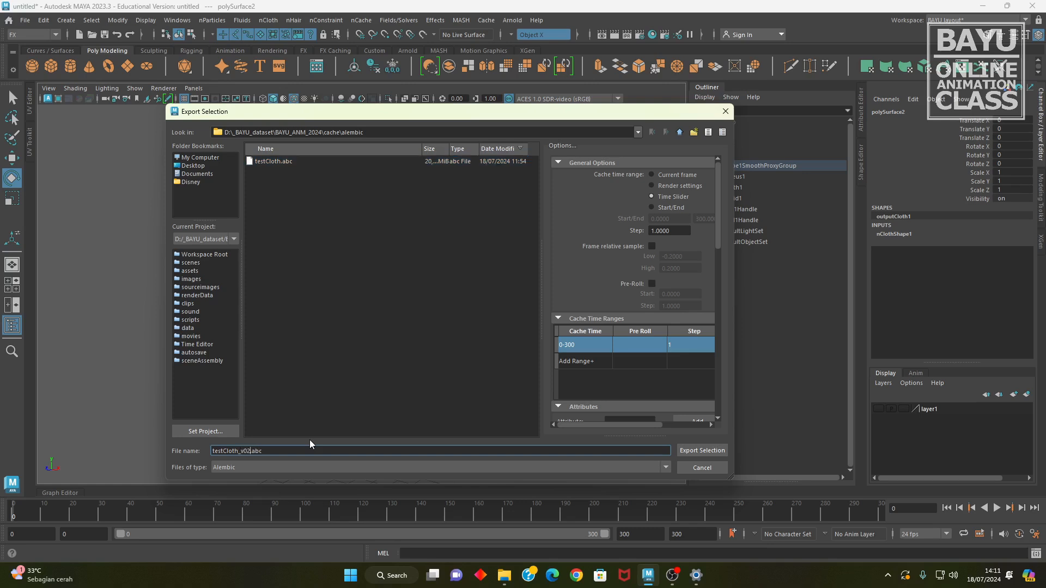
key(Return)
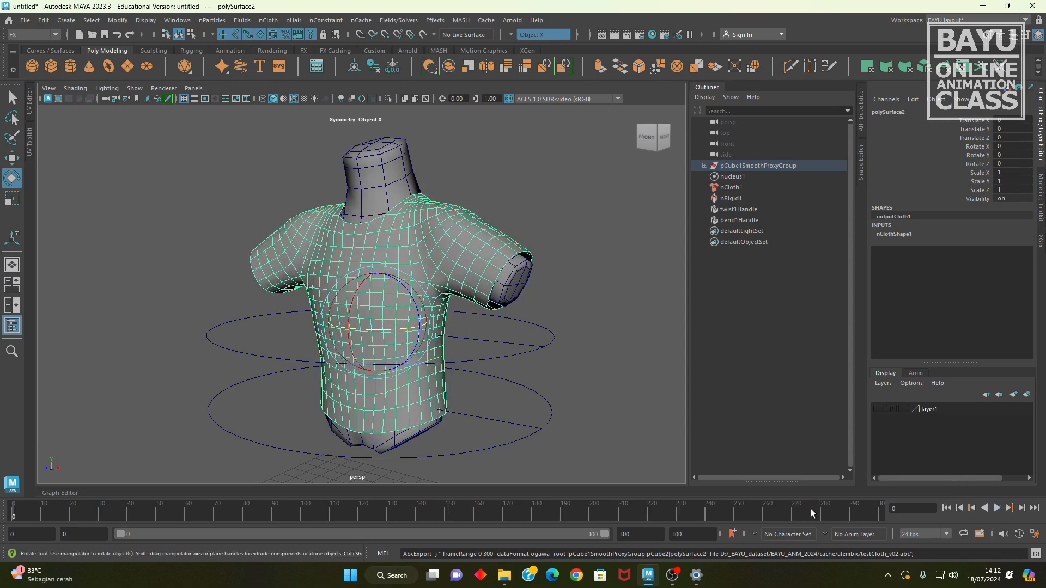
click(616, 314)
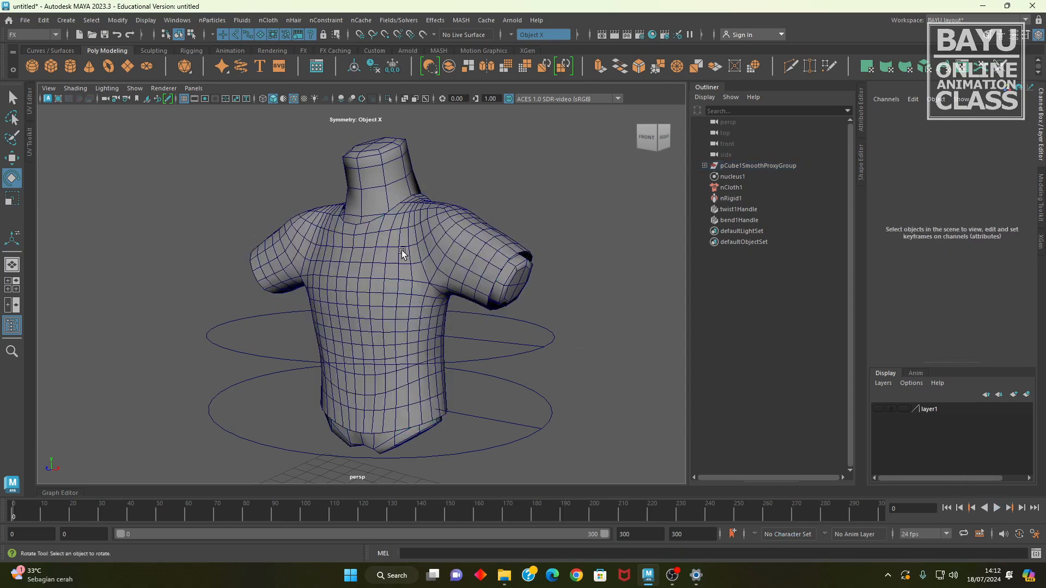
Import testCloth_v02.abc from the project's cache/alembic folder into the scene
click(24, 22)
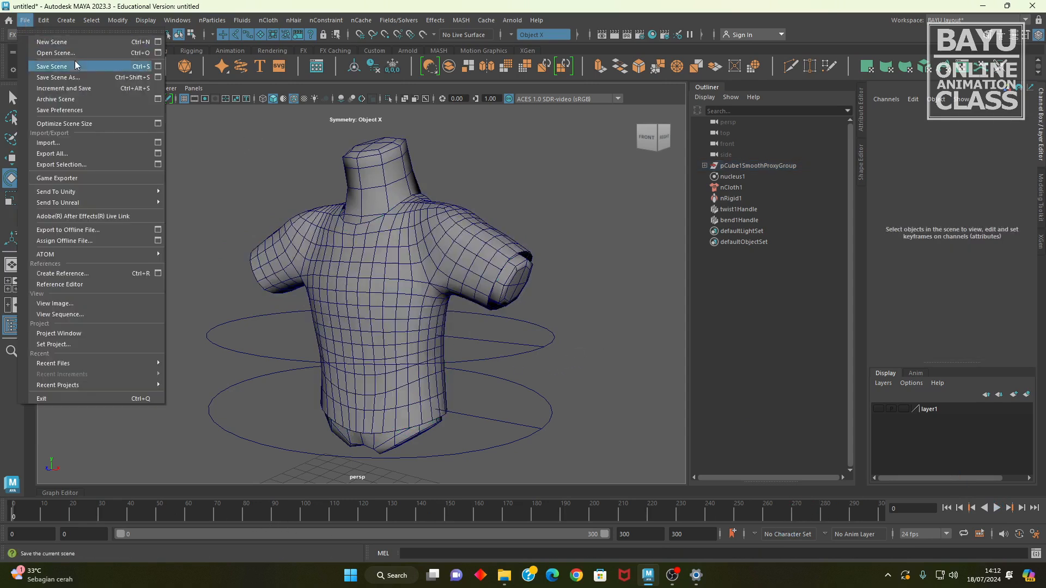
click(77, 139)
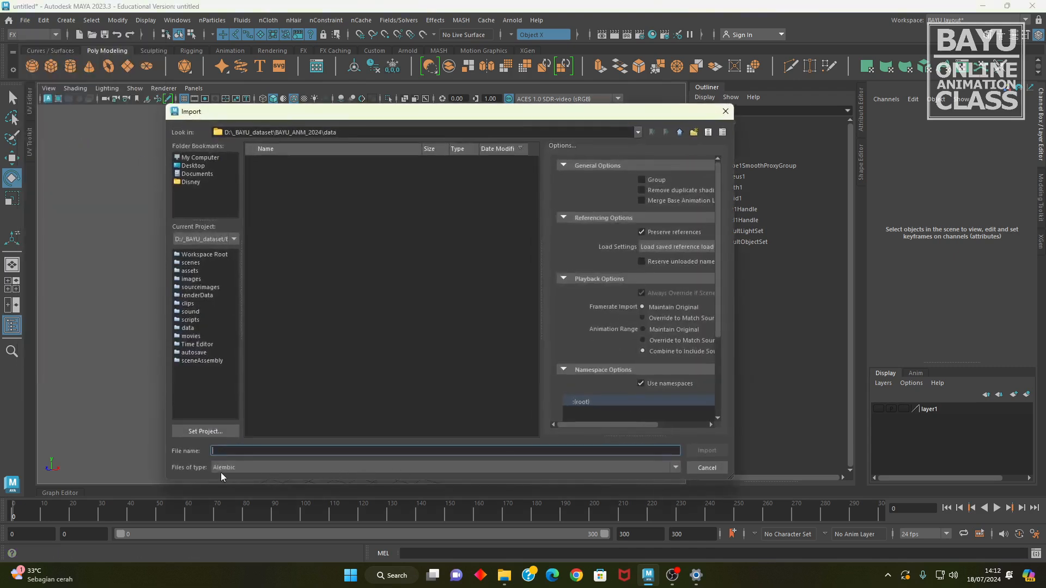
click(214, 257)
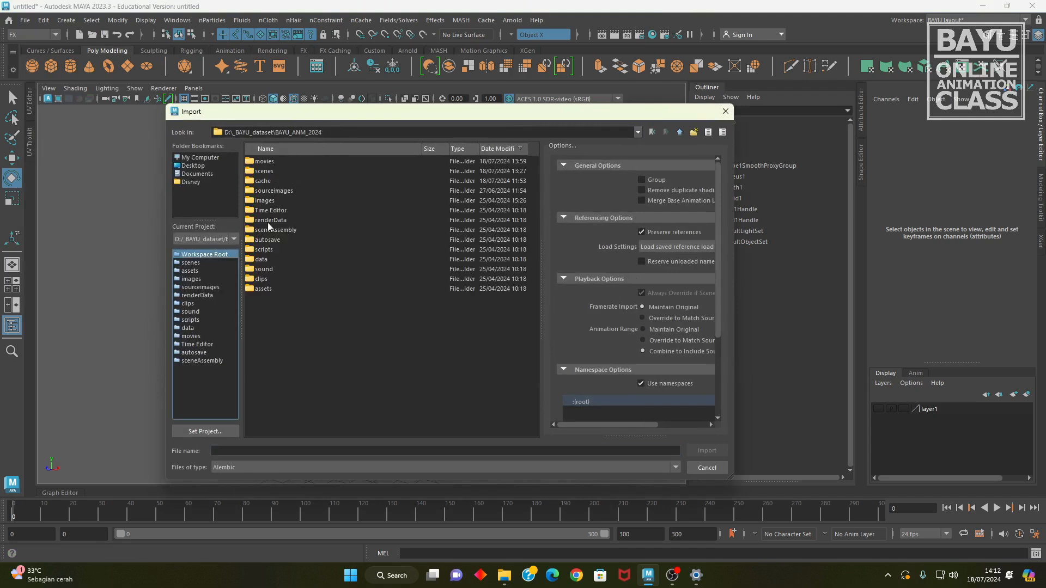
double_click(263, 181)
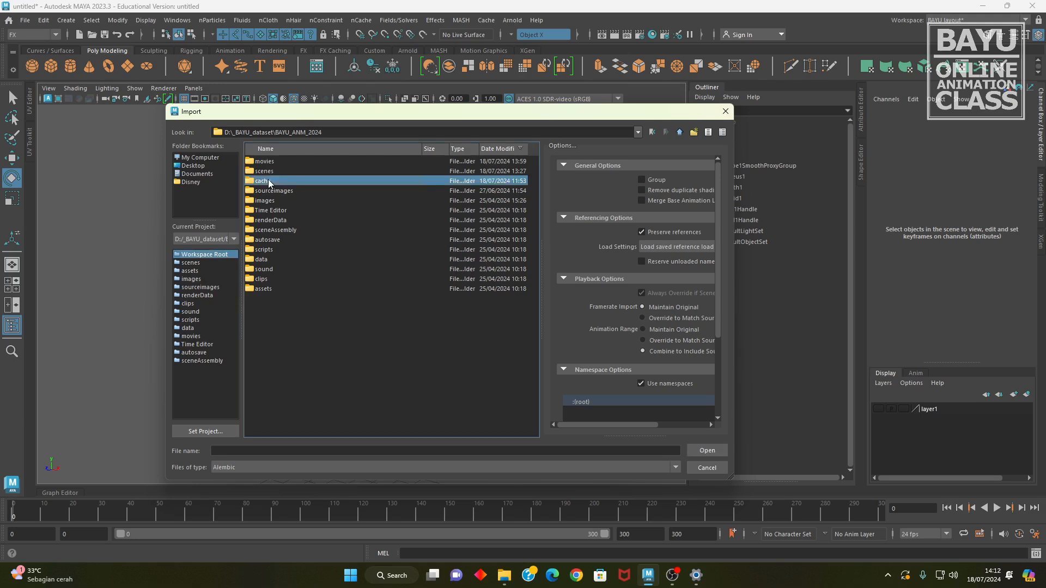
double_click(266, 162)
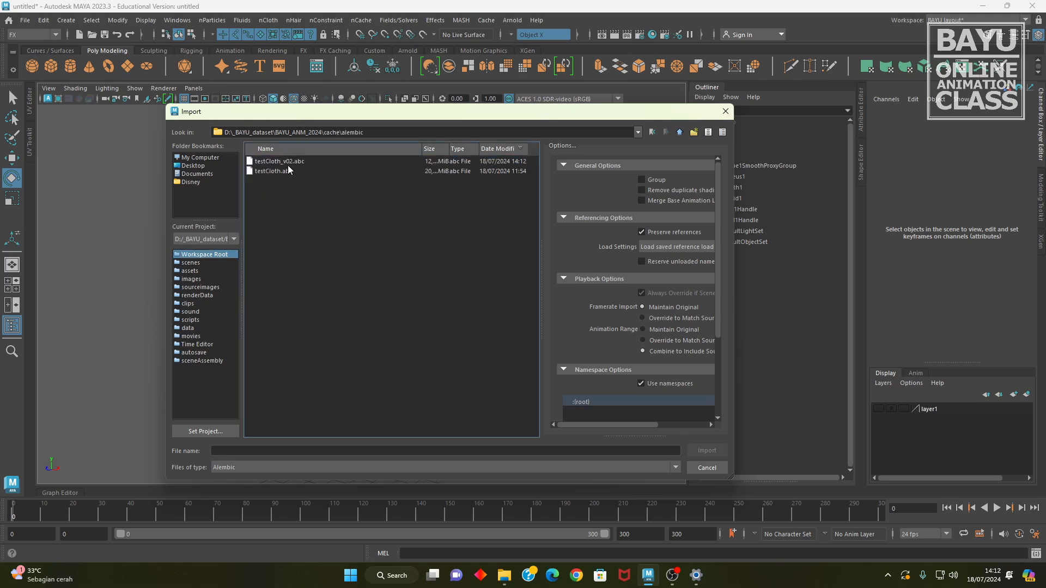
click(280, 161)
click(705, 451)
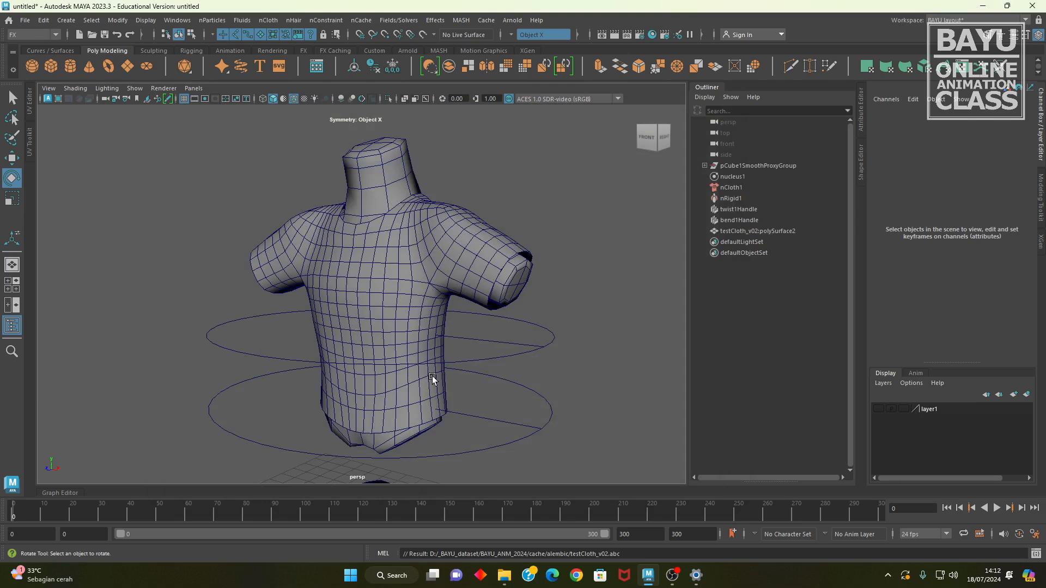
Move the imported shirt up beside the torso, to about 11.7 in Translate Y and 12.4 in Translate Z
alt+right_drag(443, 364, 272, 357)
alt+drag(331, 392, 339, 453)
click(366, 434)
alt+middle_drag(381, 423, 349, 351)
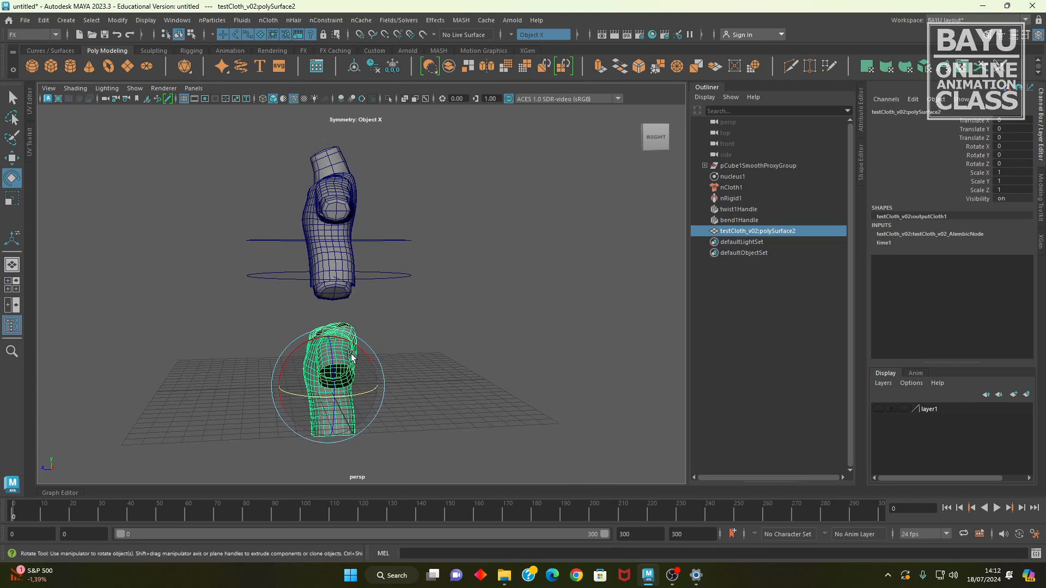
key(w)
drag(292, 350, 109, 187)
alt+drag(241, 334, 367, 369)
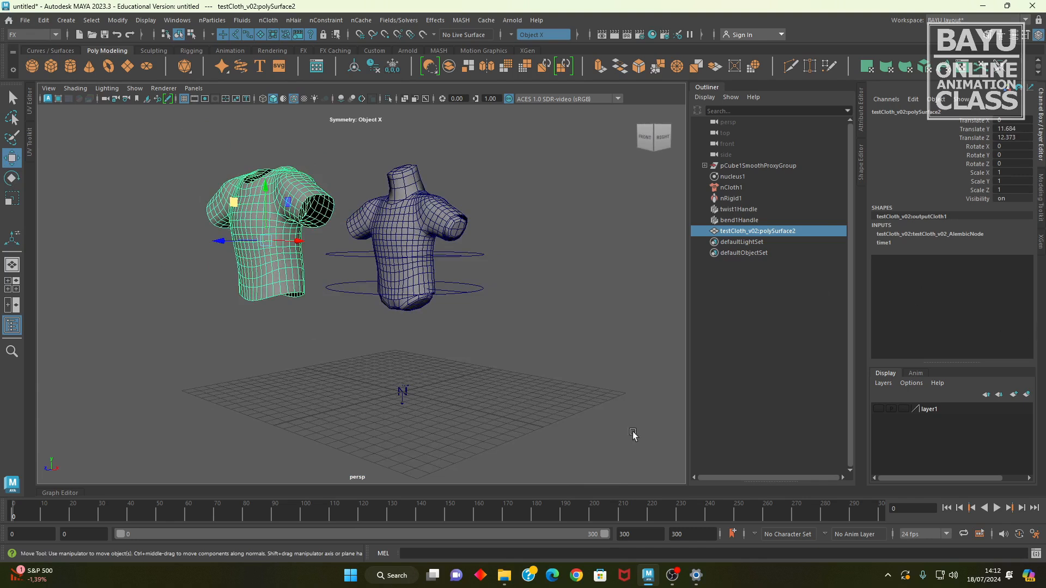
alt+middle_drag(295, 294, 309, 315)
alt+drag(309, 315, 314, 371)
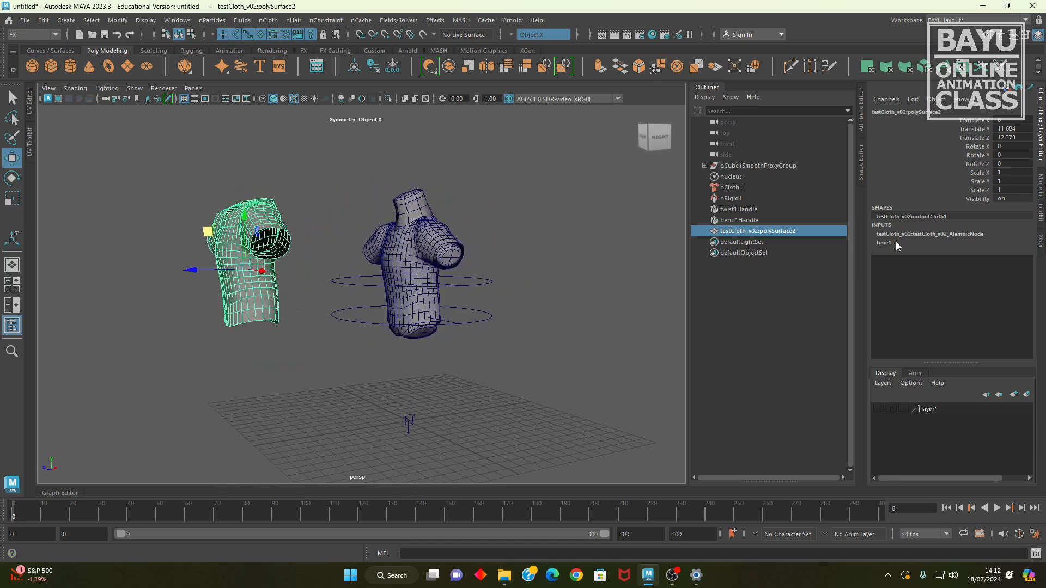
Set the imported shirt's Alembic node Offset to 25 and play the animation to compare its timing with the simulated shirt
click(964, 236)
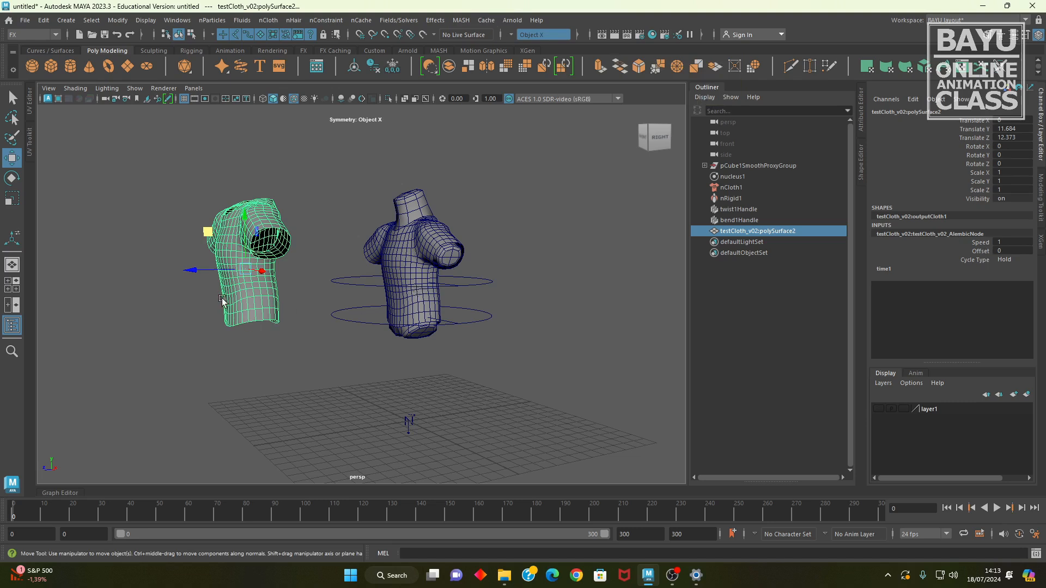
double_click(1017, 251)
click(995, 509)
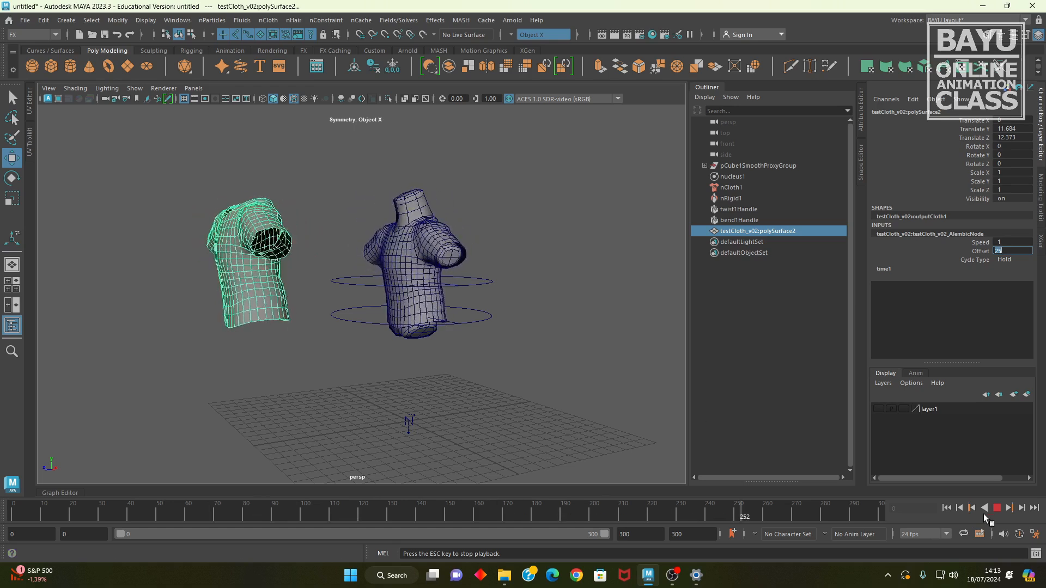
key(Escape)
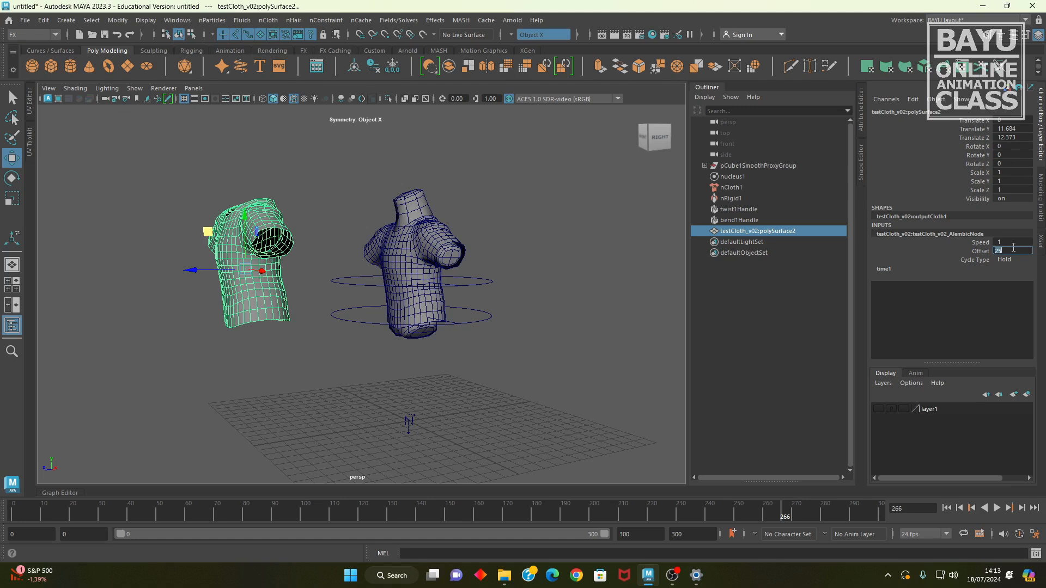
Set the Alembic node's Offset to 0, rewind to the first frame and play the cached shirt beside the simulated one
text(0)
key(Return)
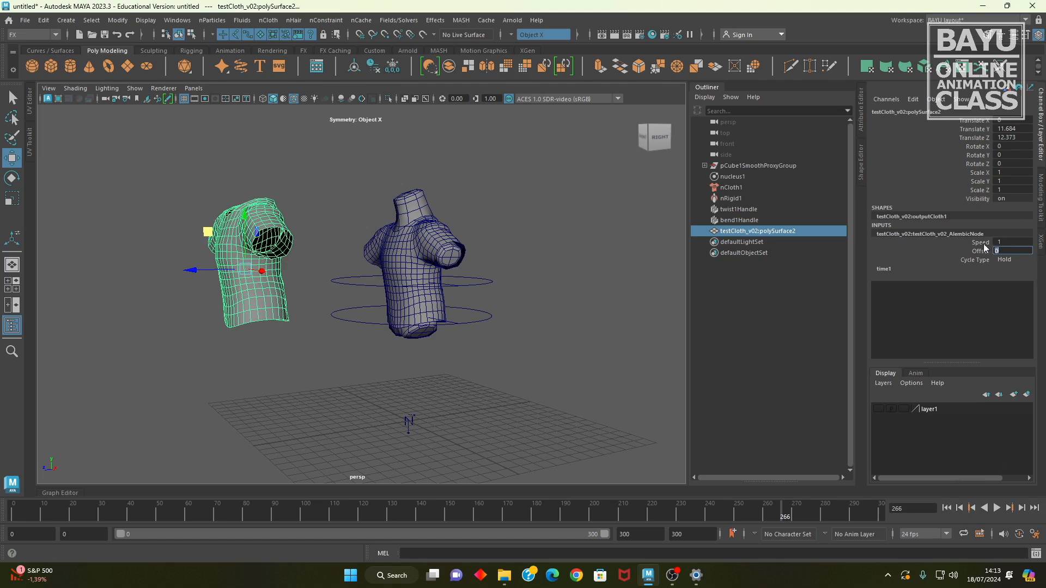
click(947, 508)
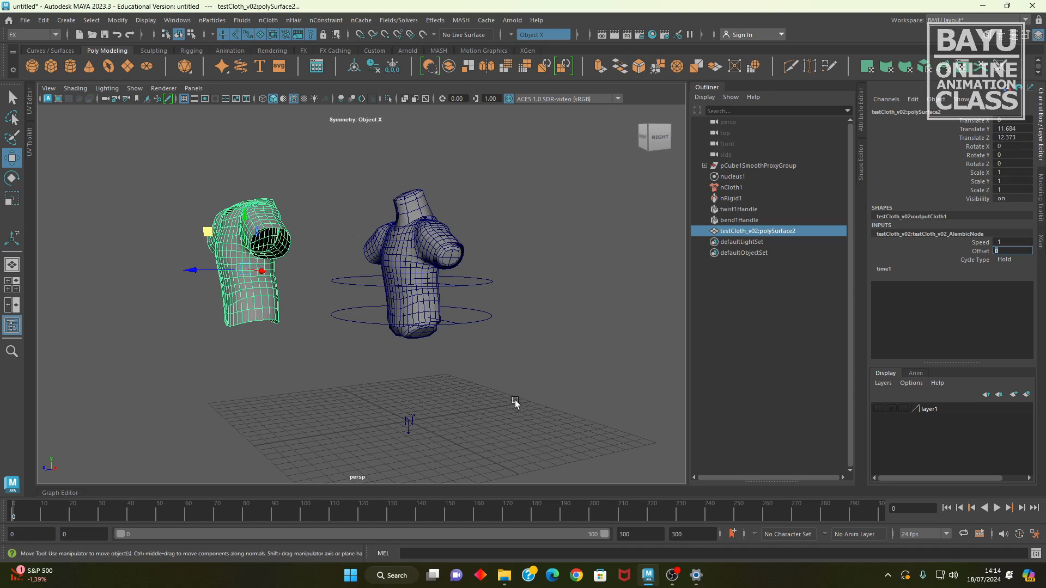
alt+drag(516, 385, 514, 430)
click(997, 508)
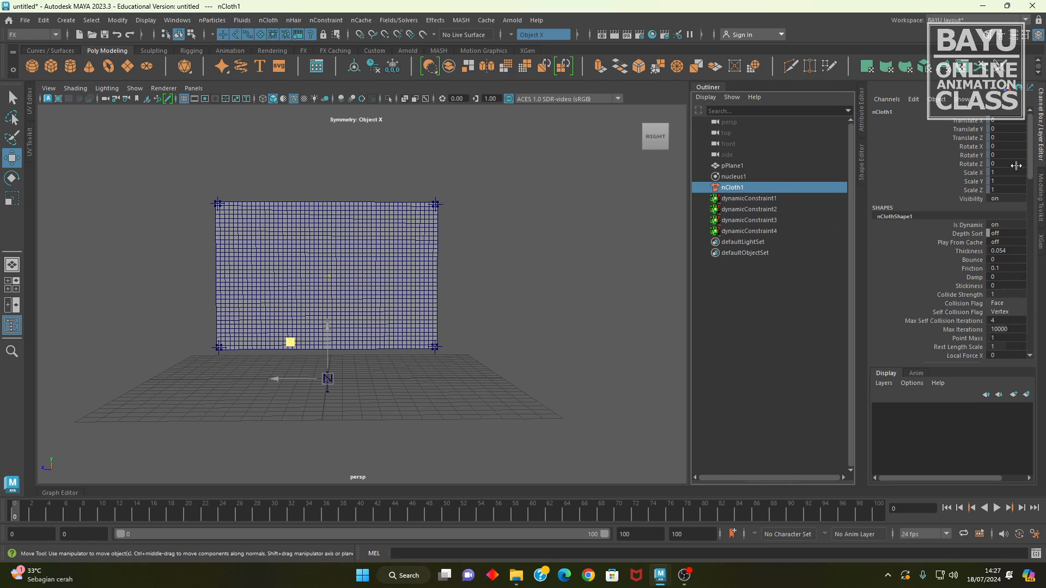
Find the Stretch Resistance of the cloth plane's nCloth1 and play the simulation to check how far the cloth stretches
scroll(1012, 203, down, 5)
scroll(1013, 203, down, 5)
scroll(1017, 213, up, 2)
scroll(1019, 205, down, 5)
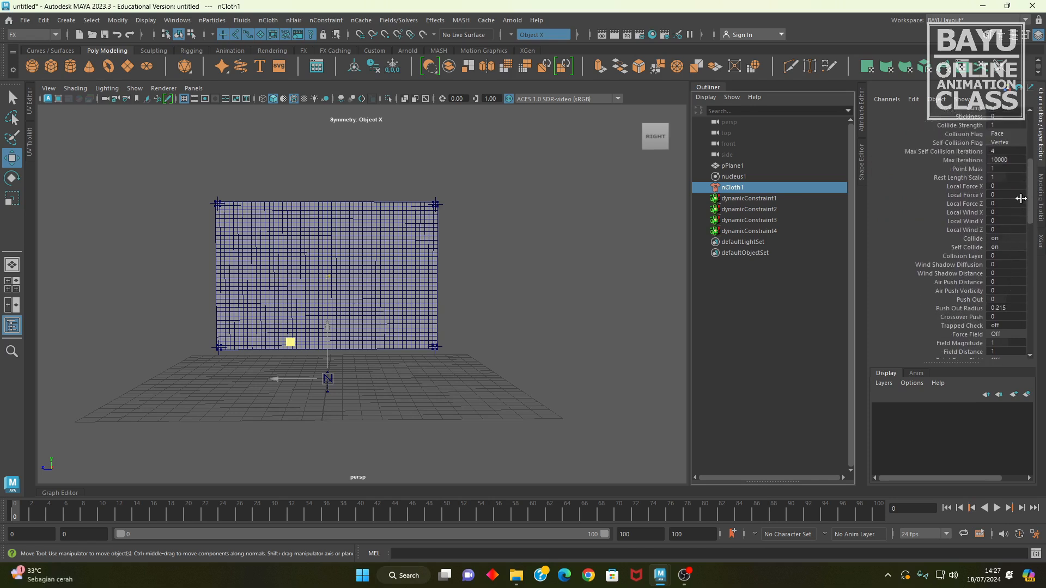
scroll(1021, 234, down, 1)
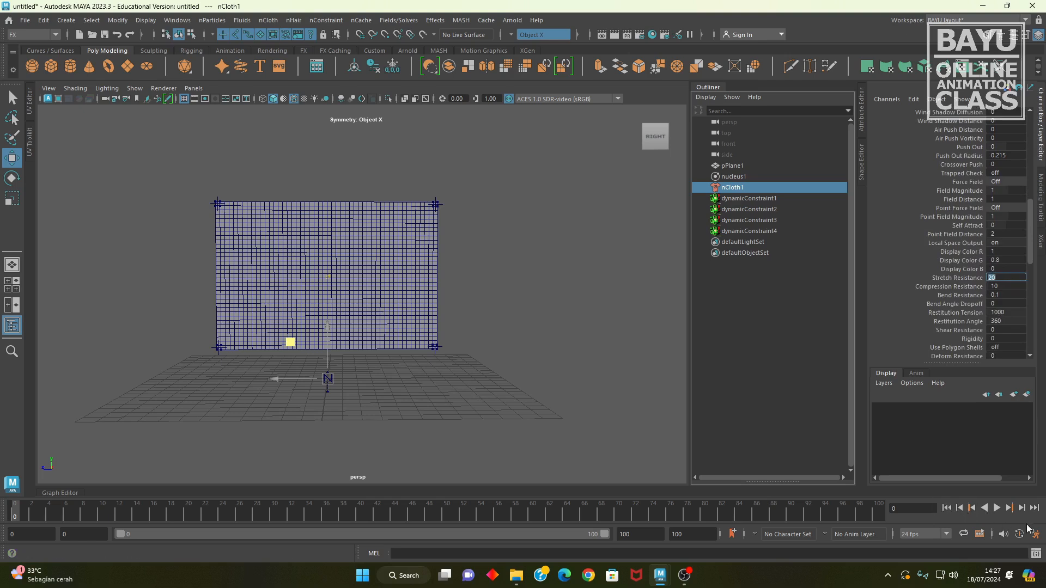
click(997, 508)
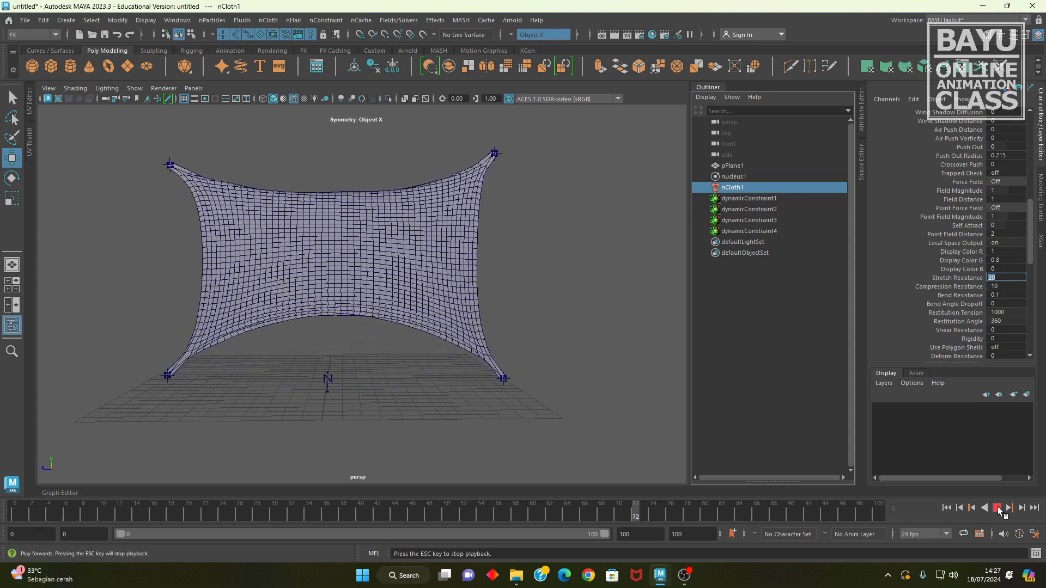
click(998, 509)
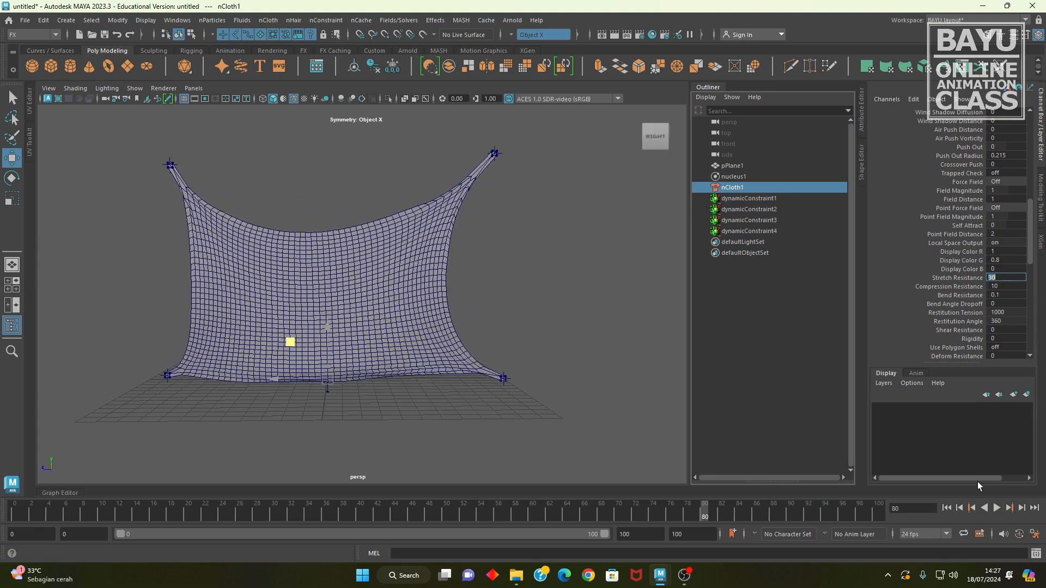
Set the nCloth1 Stretch Resistance to 30, replay the simulation from the first frame, view it at an angle, and rewind
click(946, 508)
click(997, 508)
click(997, 508)
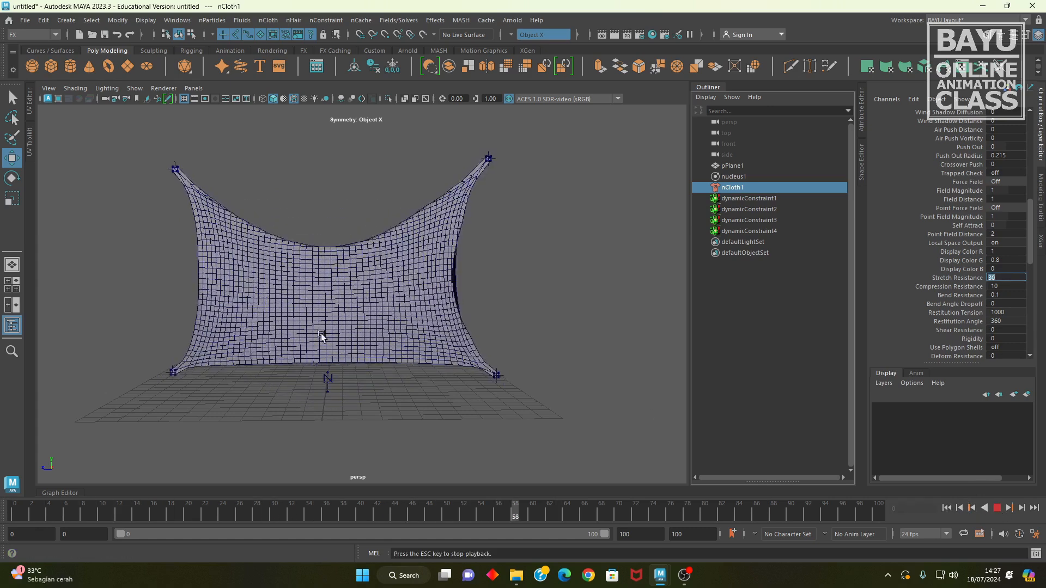
alt+drag(364, 369, 439, 376)
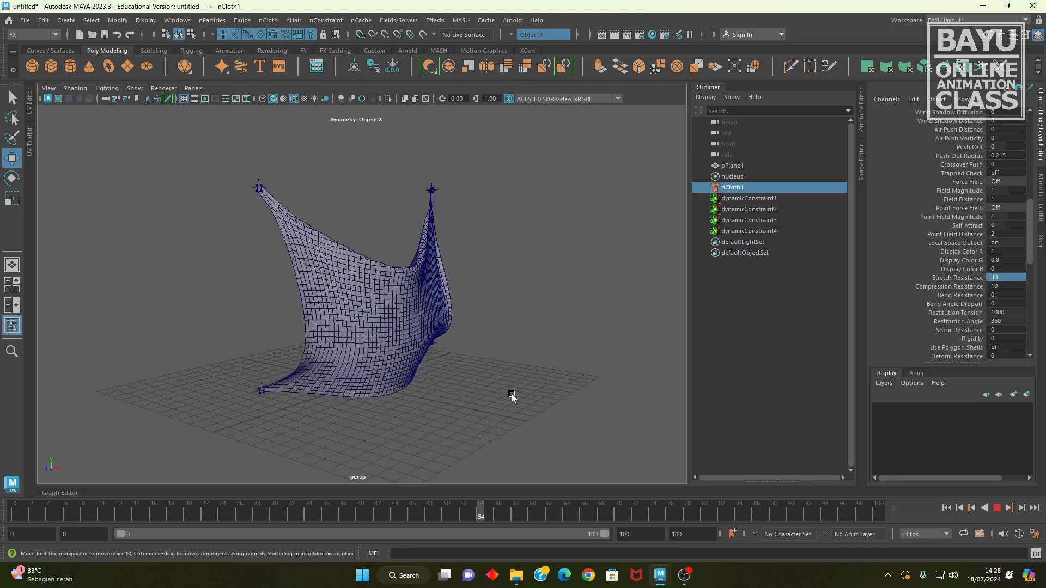
click(997, 508)
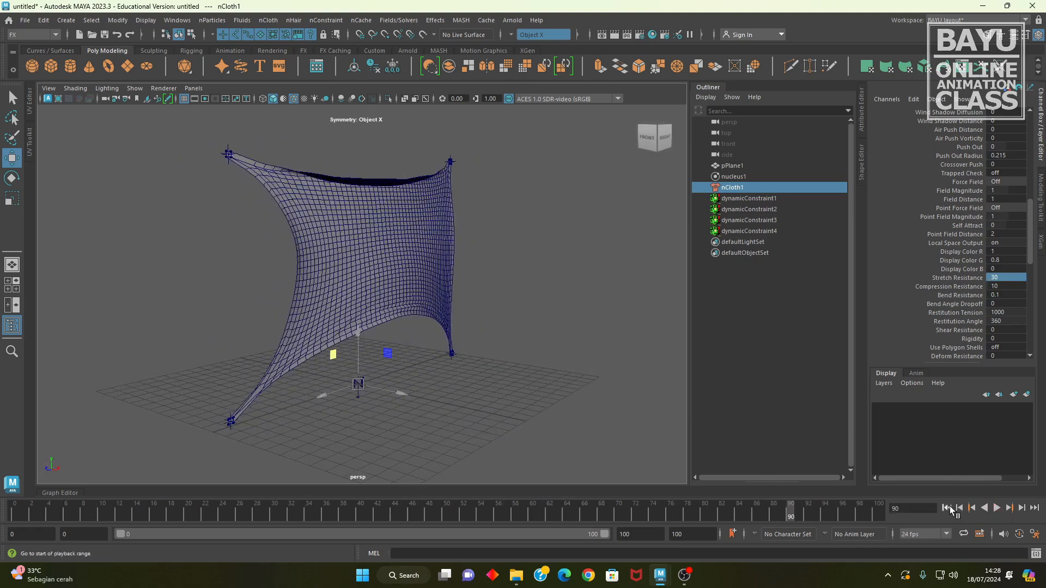
click(948, 508)
Turn on Use Plane for the nucleus1 solver to give the simulation a ground plane
click(734, 178)
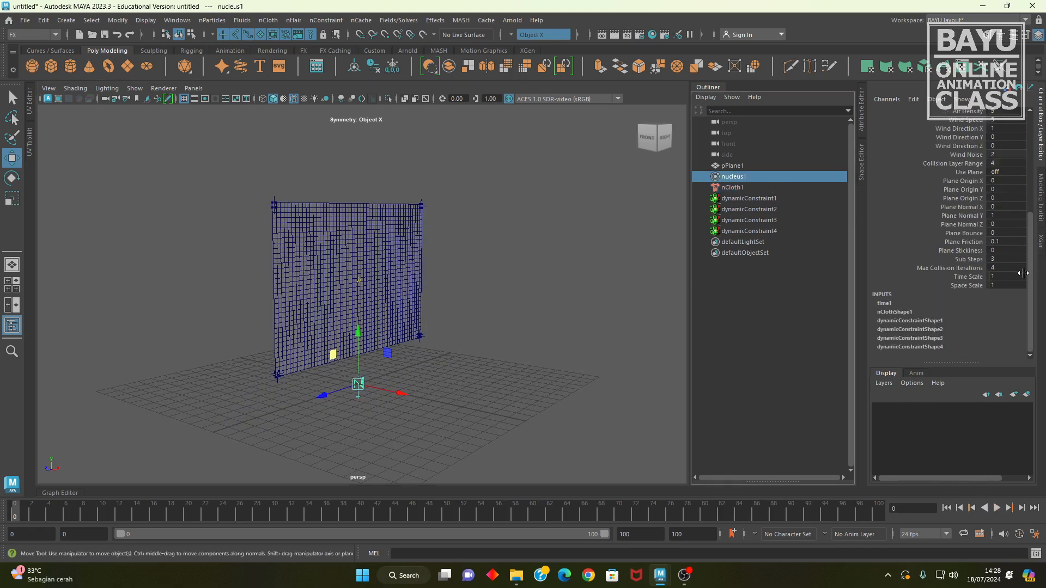
drag(1022, 273, 1034, 207)
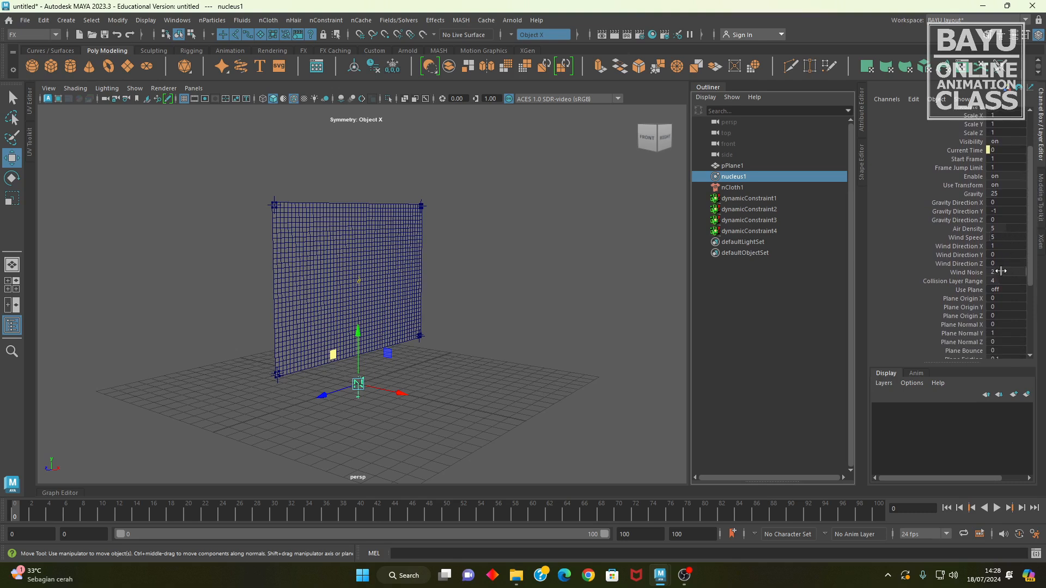
scroll(1031, 271, down, 3)
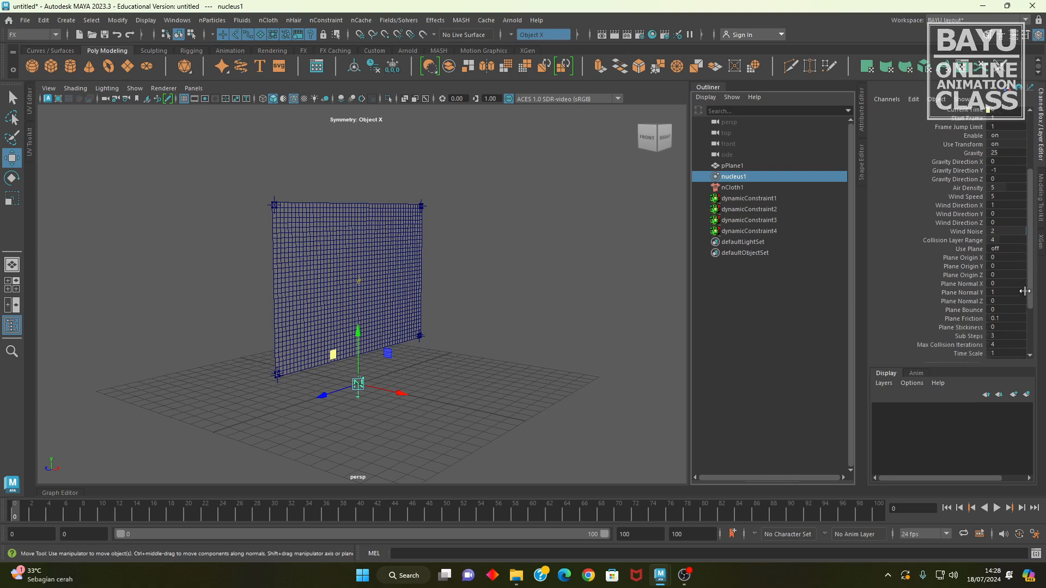
alt+drag(303, 348, 321, 381)
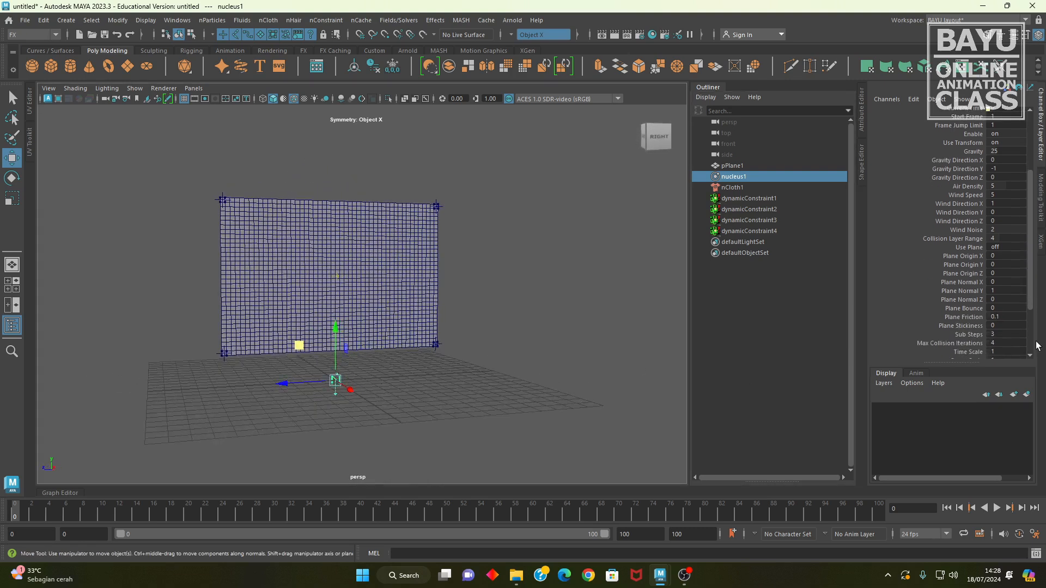
scroll(1032, 308, down, 3)
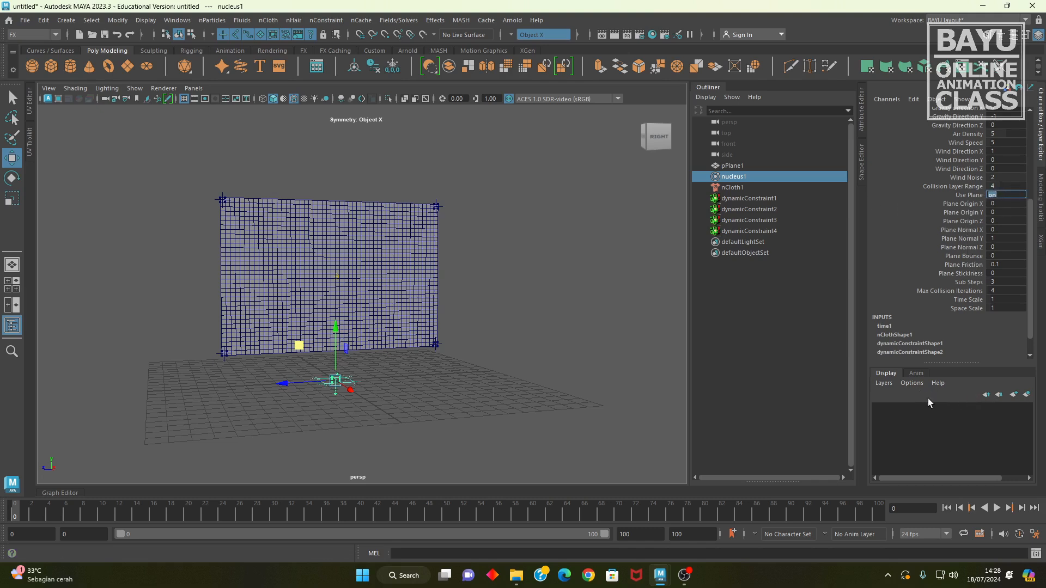
Play the cloth simulation with the nucleus ground plane enabled, inspect the cloth's lower edge up close, and rewind to the first frame
click(997, 508)
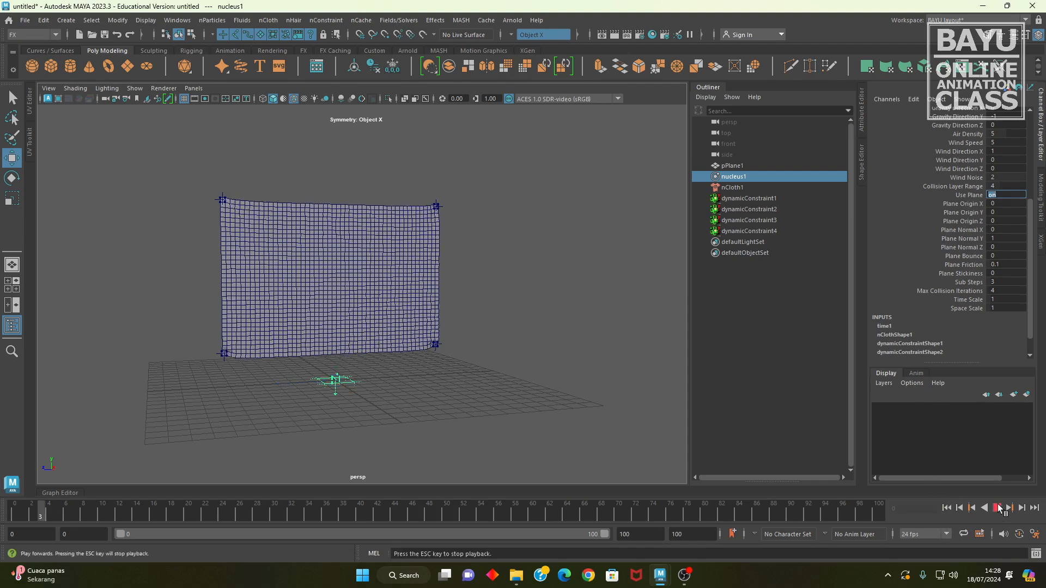
alt+drag(472, 387, 484, 410)
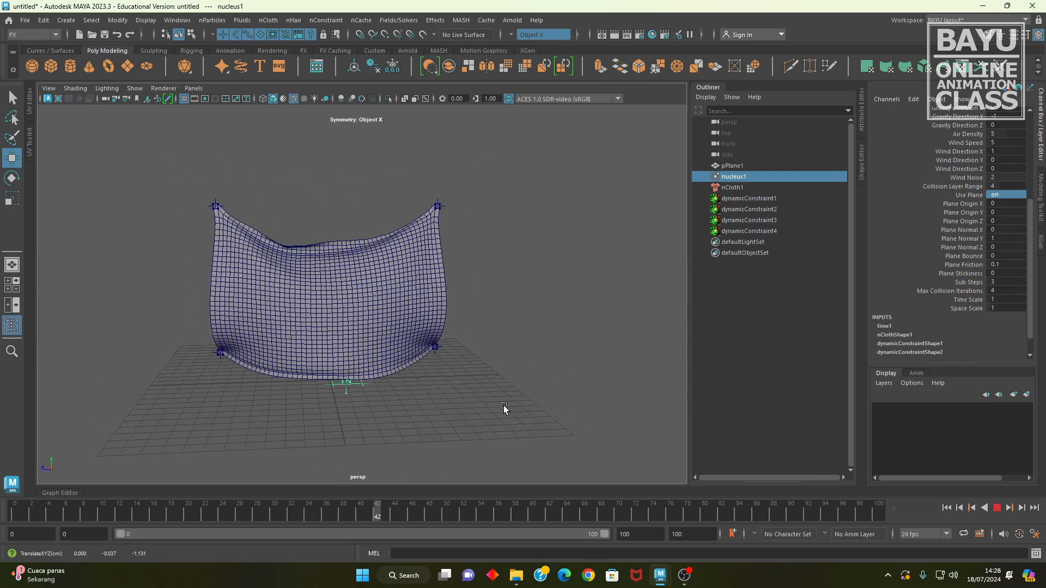
right_click(404, 382)
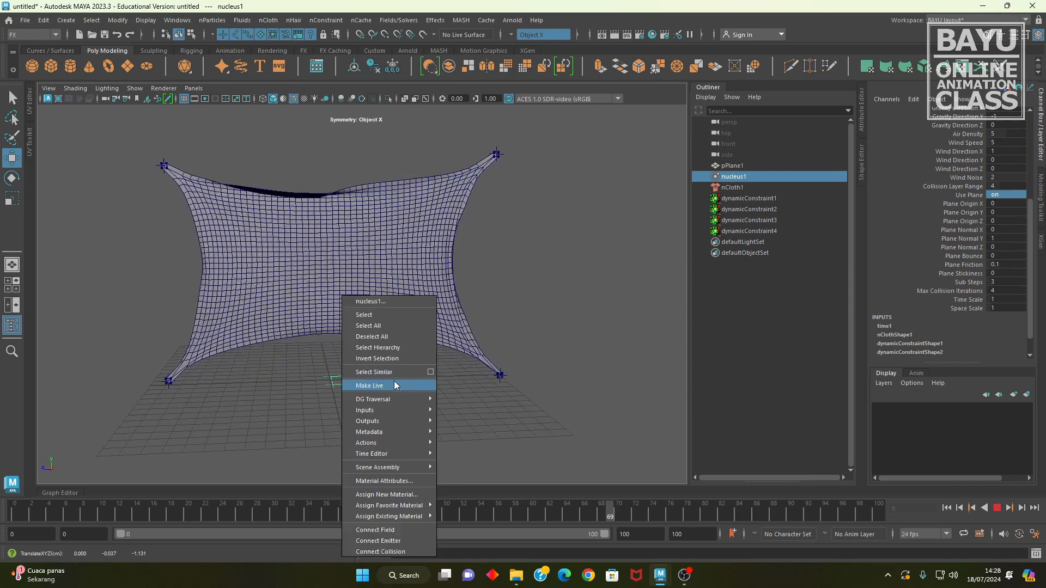
click(551, 398)
alt+right_drag(468, 400, 547, 413)
alt+middle_drag(547, 413, 574, 408)
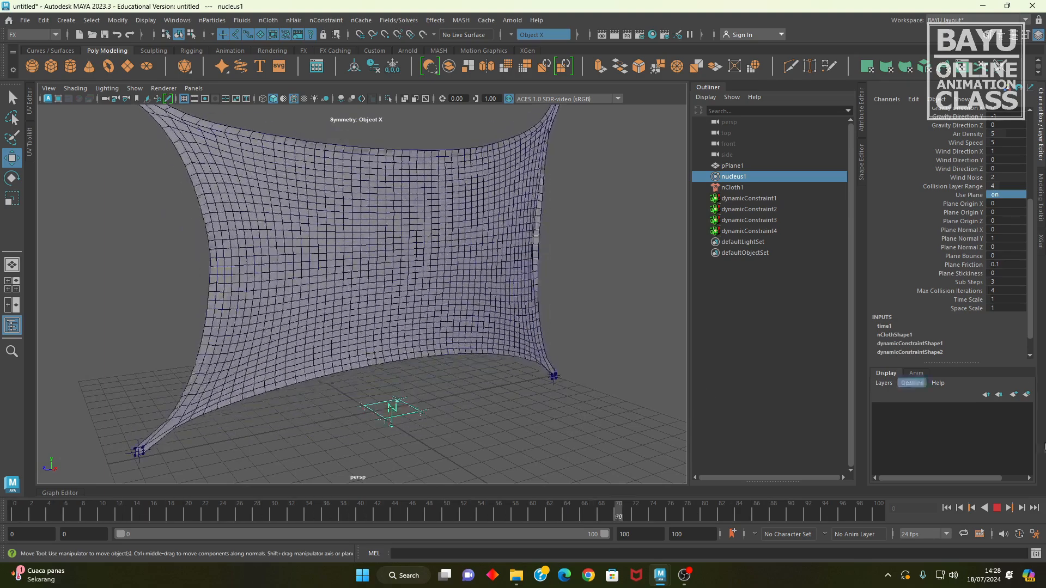
click(997, 508)
click(948, 509)
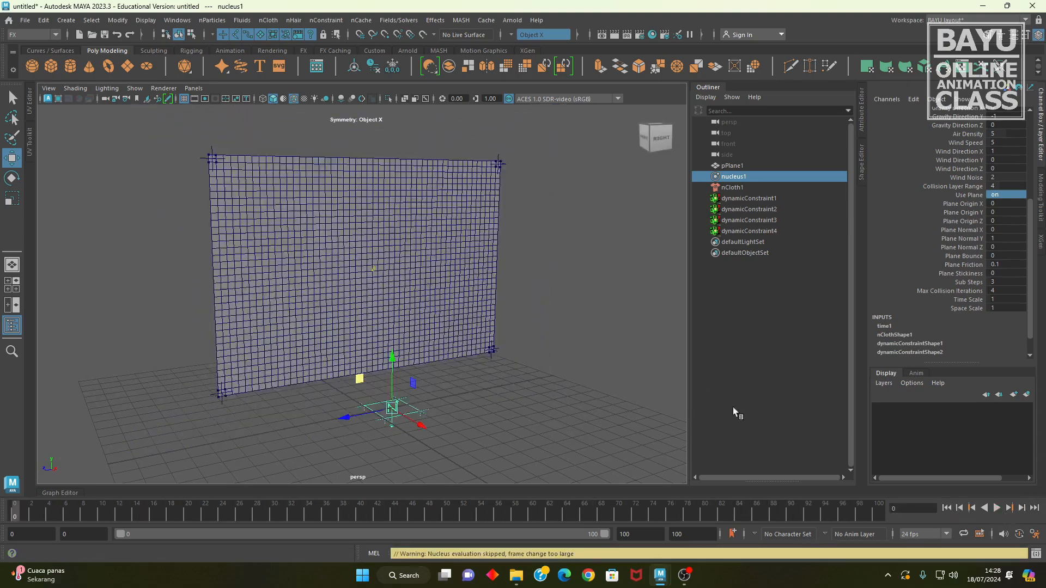
Paint-select several irregular streaks of vertices across pPlane1 and apply a Tearable Surface constraint to them
alt+drag(545, 308, 595, 239)
click(595, 238)
click(430, 247)
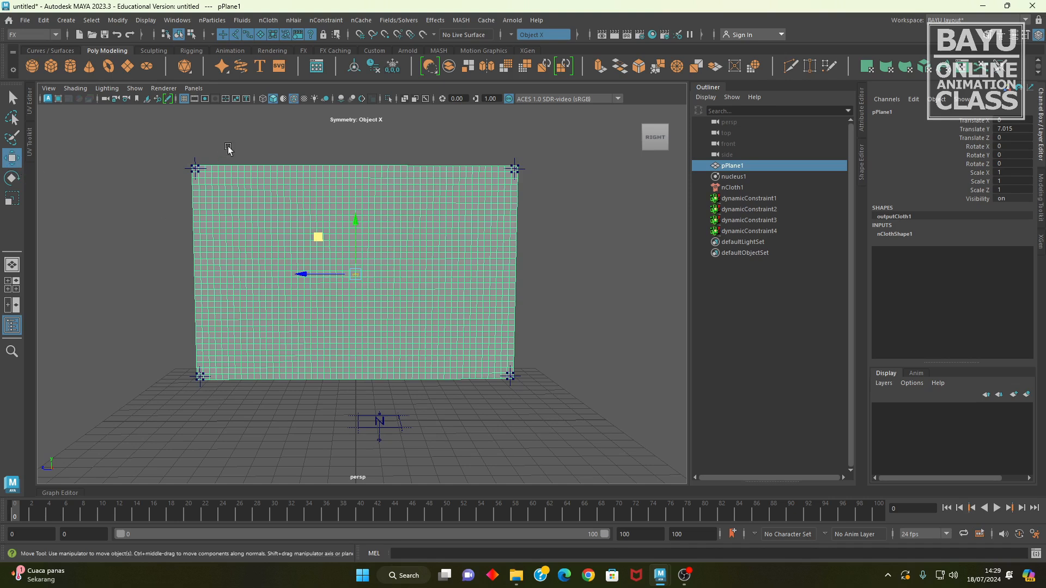
right_click(240, 132)
click(196, 133)
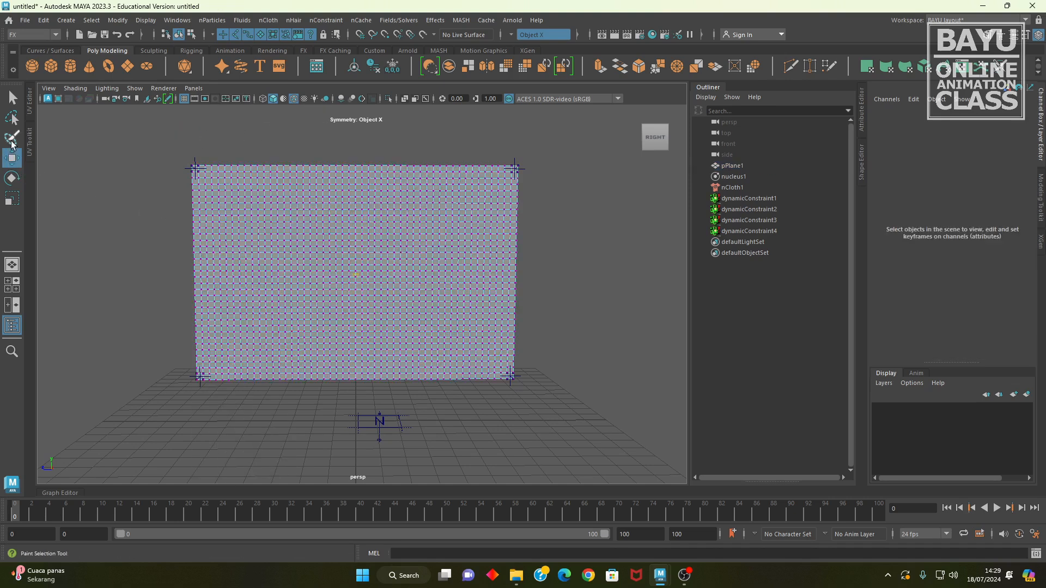
click(12, 140)
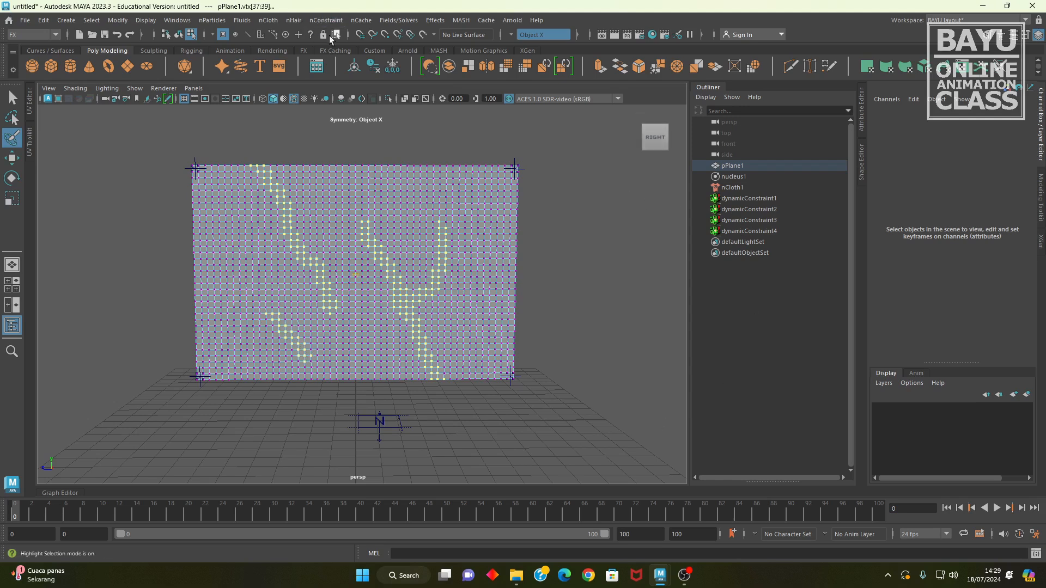
click(324, 21)
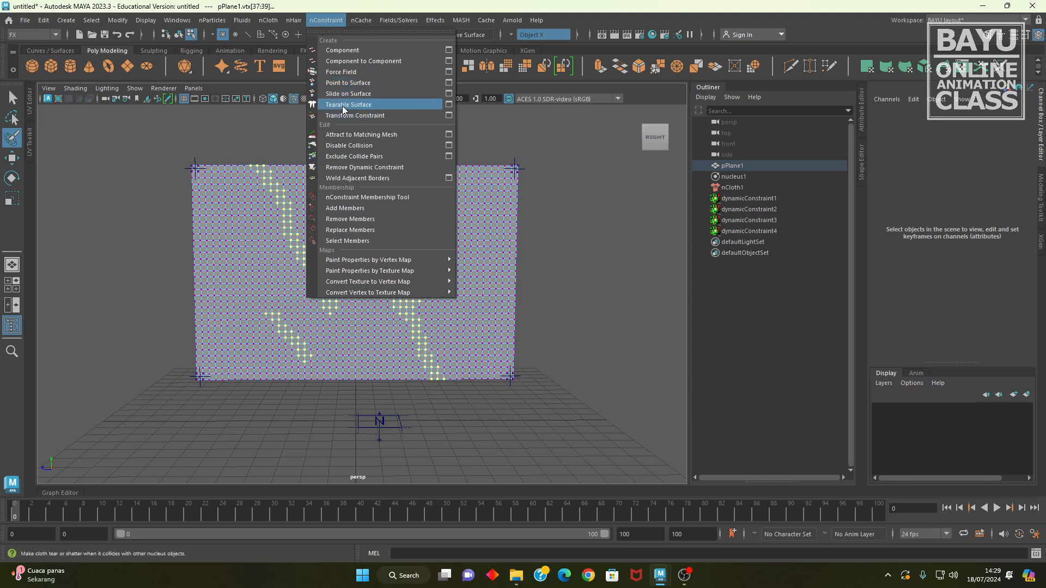
click(372, 110)
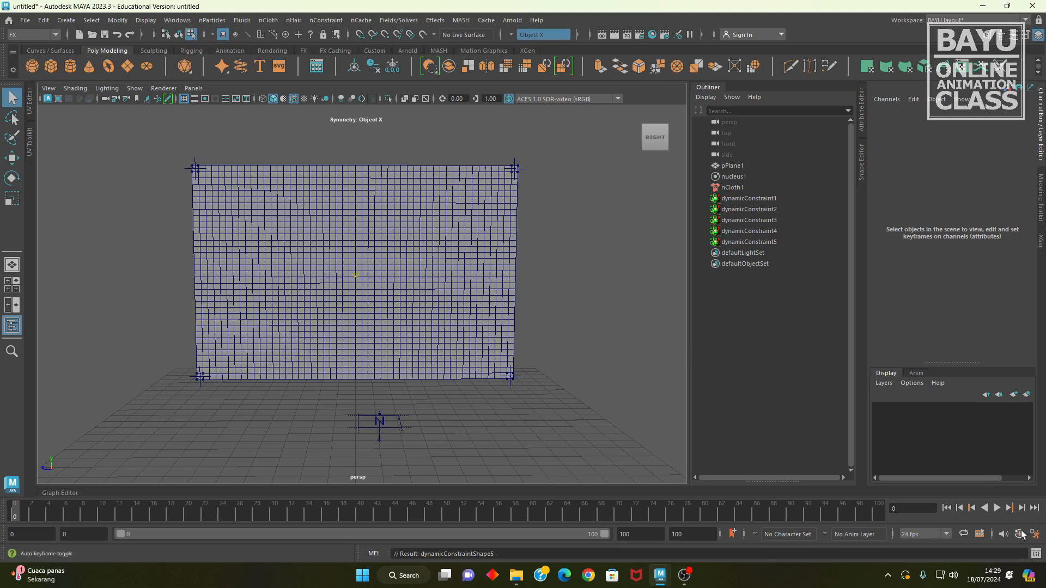
Play the simulation to check how the cloth tears along the painted vertices, and rewind to the first frame
click(996, 508)
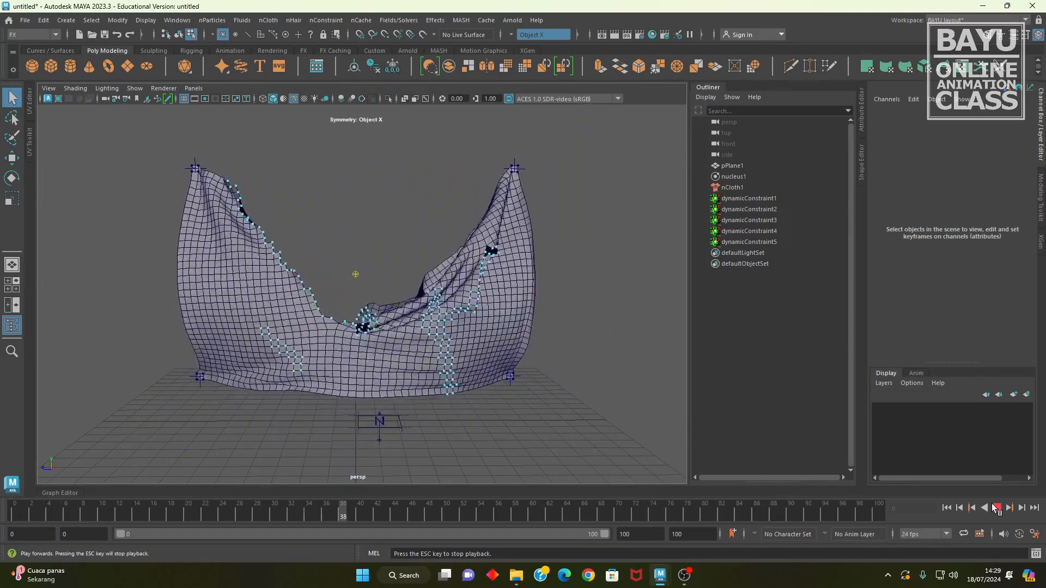
click(998, 512)
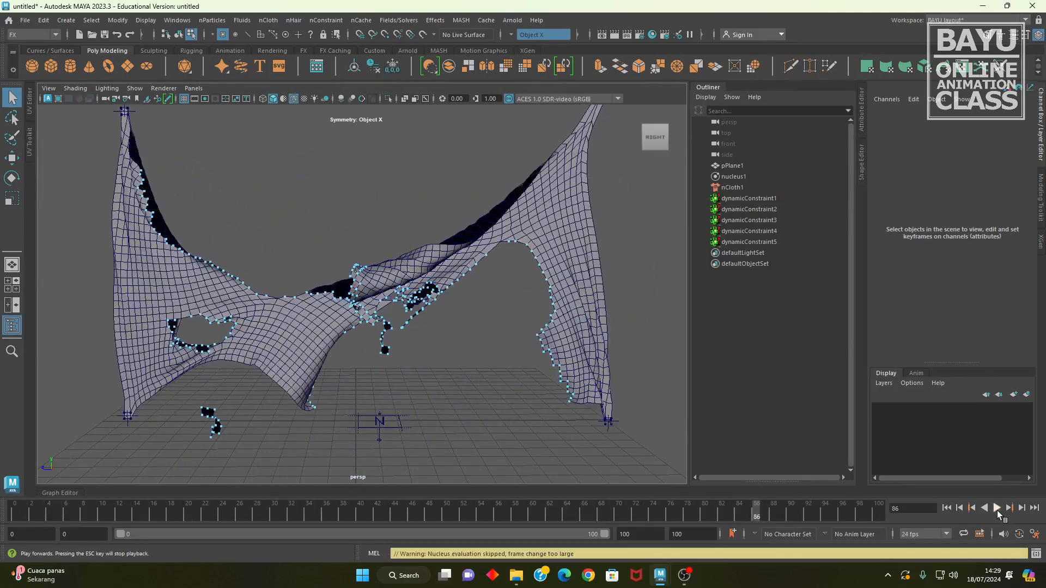
click(949, 508)
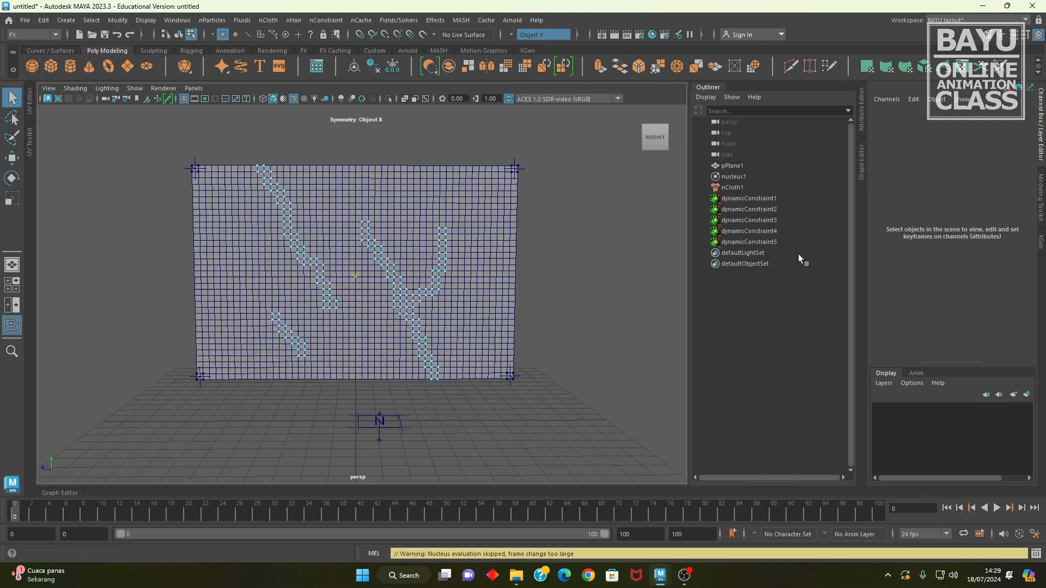
Adjust the Air Density of nucleus1, replay the tearing simulation briefly, and rewind to the first frame
click(735, 188)
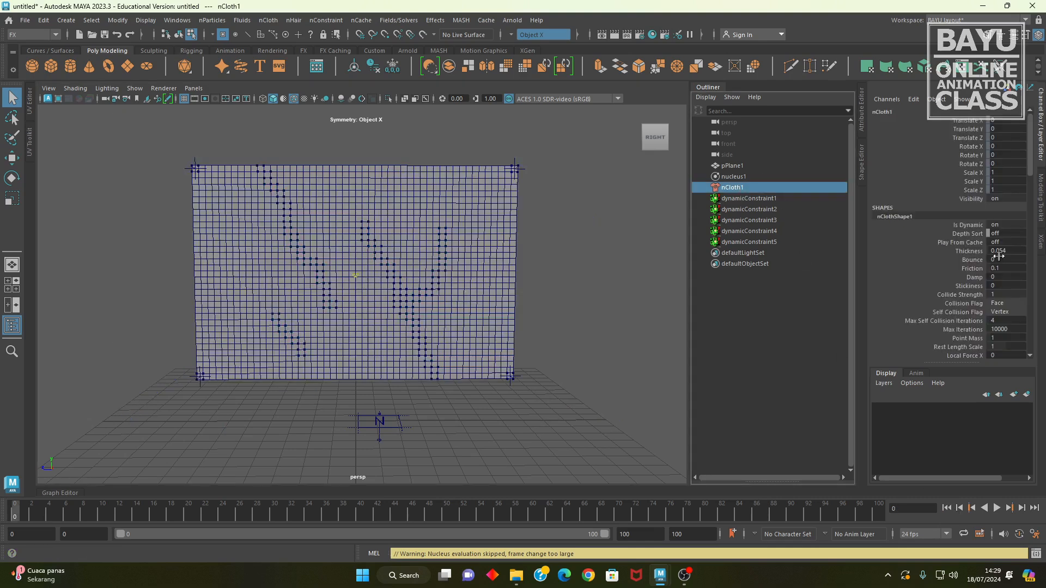
click(746, 177)
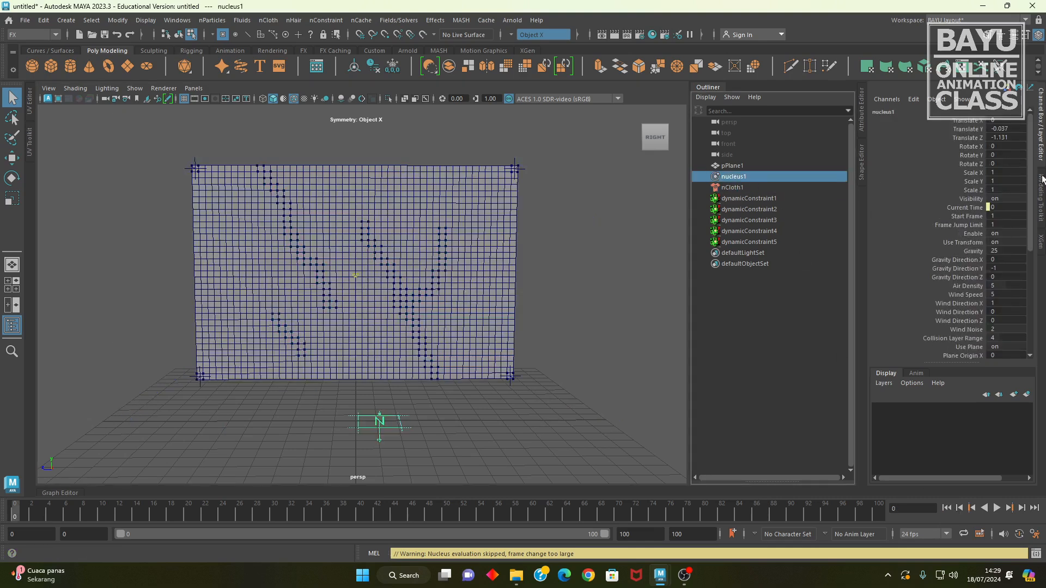
scroll(1034, 180, down, 4)
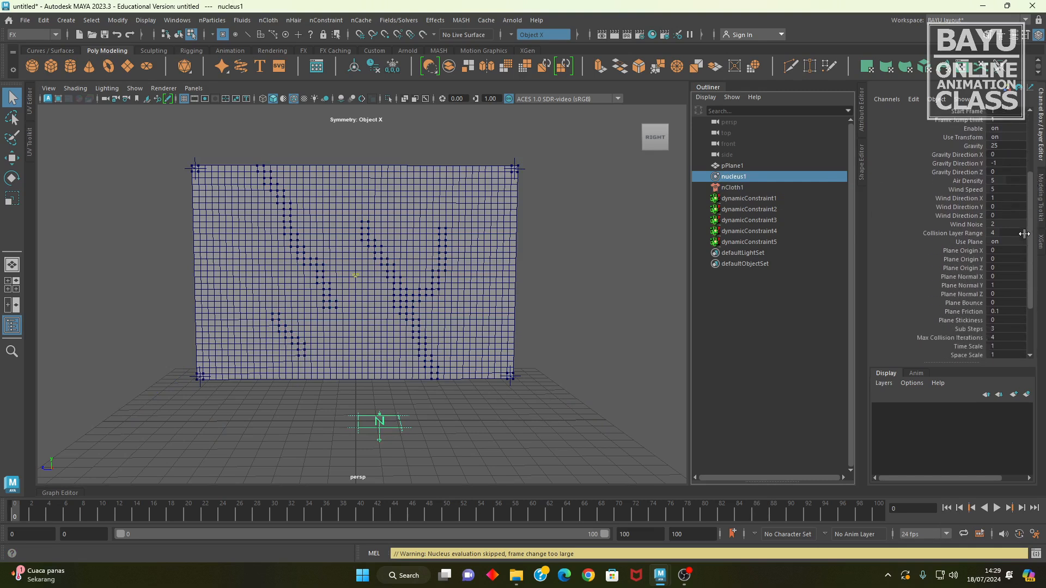
scroll(1023, 225, up, 1)
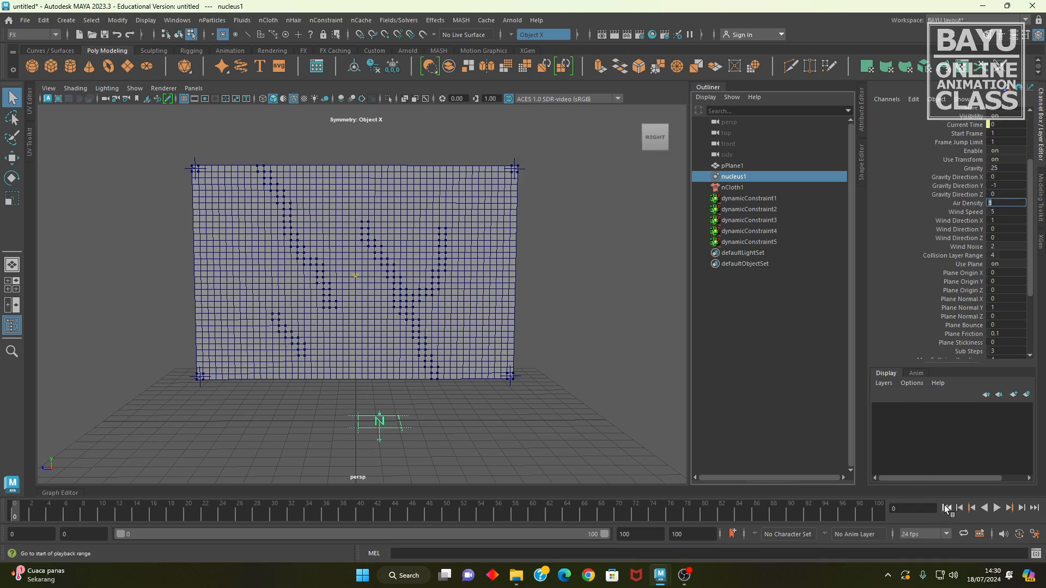
click(998, 508)
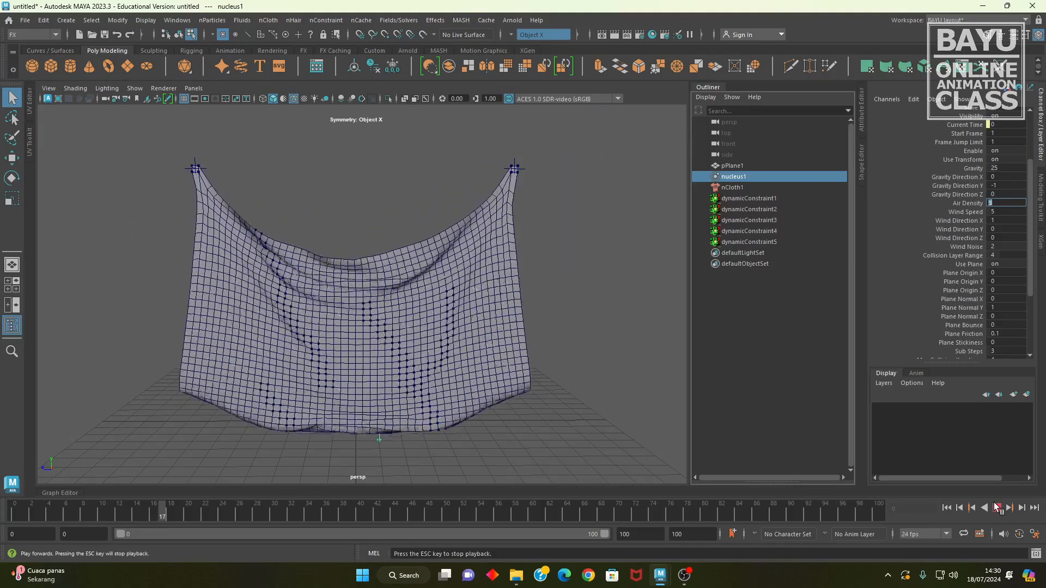
click(998, 508)
click(947, 508)
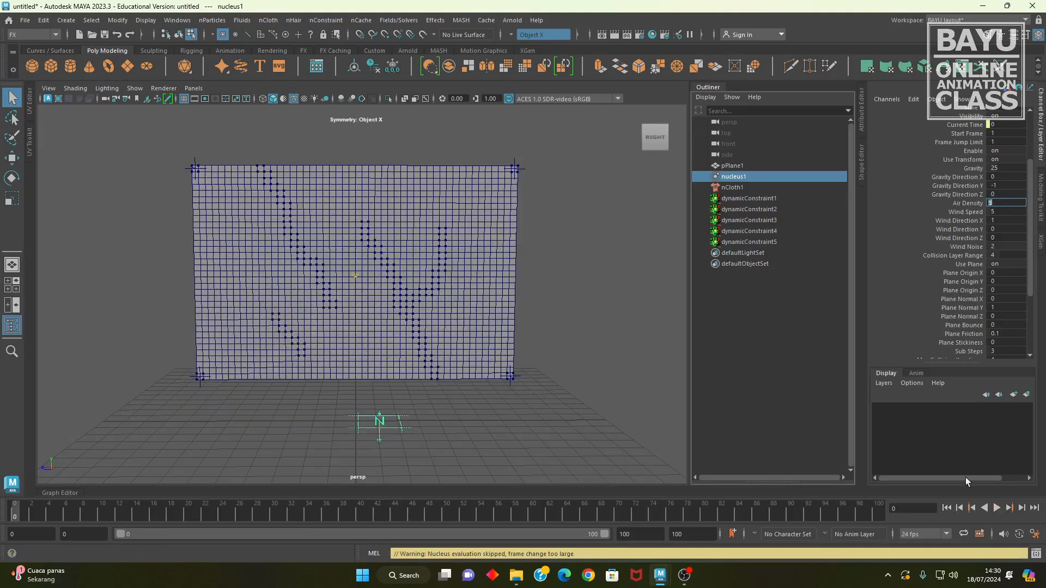
Set the nucleus1 Air Density to 5 and Wind Speed to 3, and replay the tearing cloth from an angled view
double_click(1008, 204)
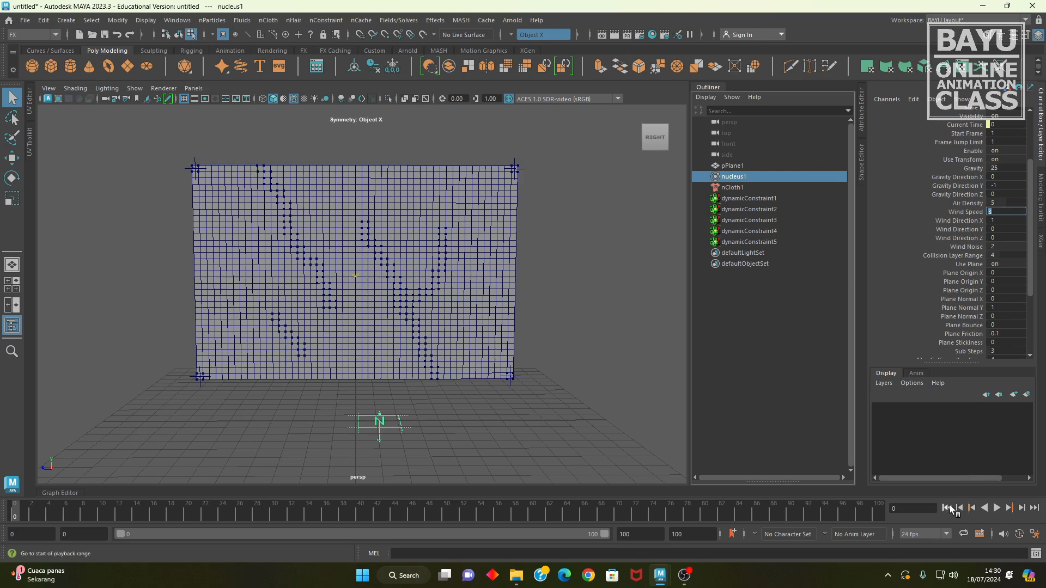
click(997, 508)
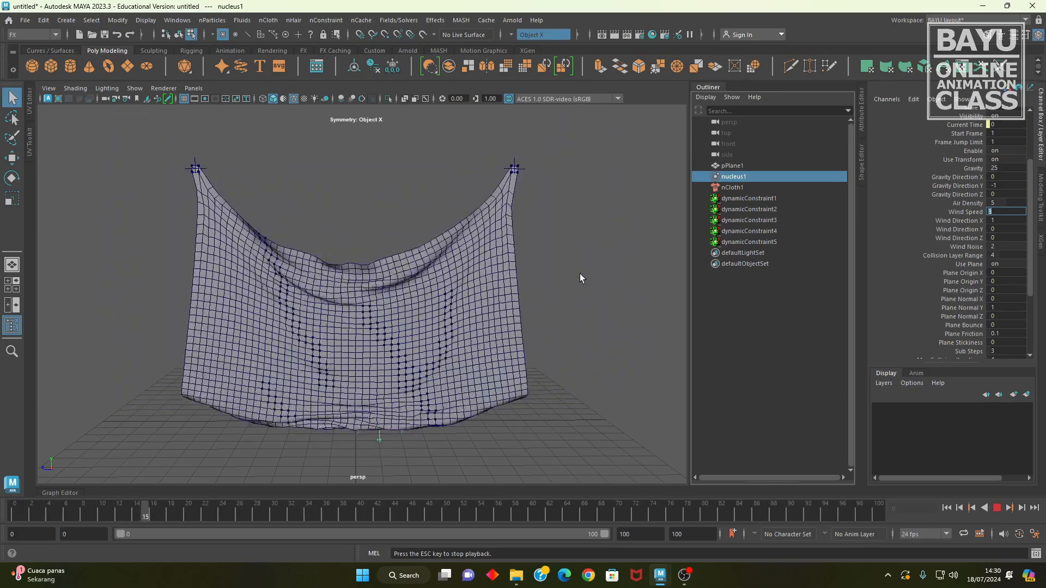
alt+drag(342, 274, 365, 338)
scroll(440, 325, down, 3)
mouse_move(440, 326)
alt+middle_down()
mouse_move(446, 349)
mouse_move(437, 336)
alt+middle_up()
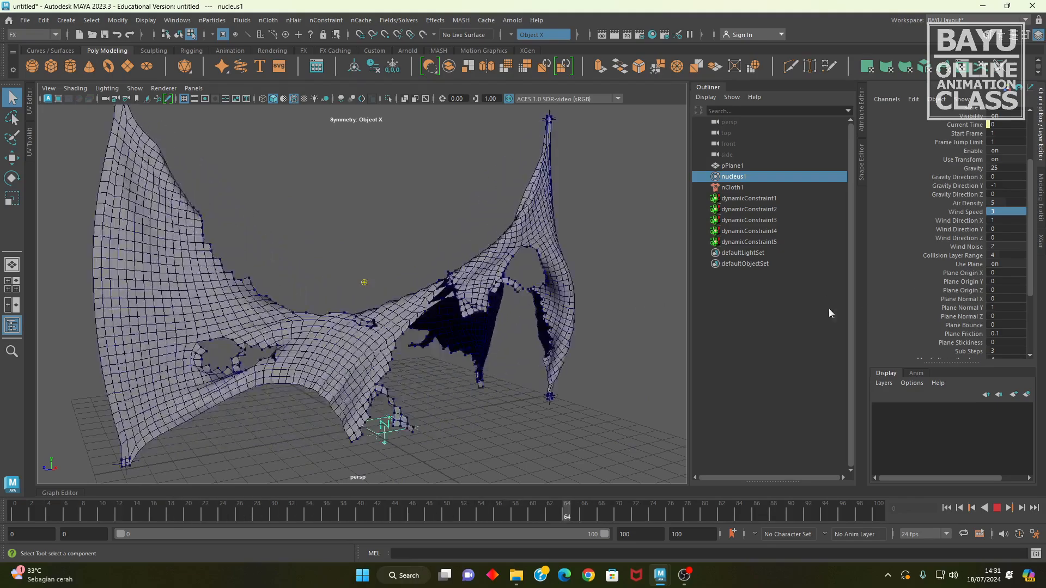
Locate the Tearable Surface constraint command without applying it, watch the looping simulation, and stop the playback
click(326, 20)
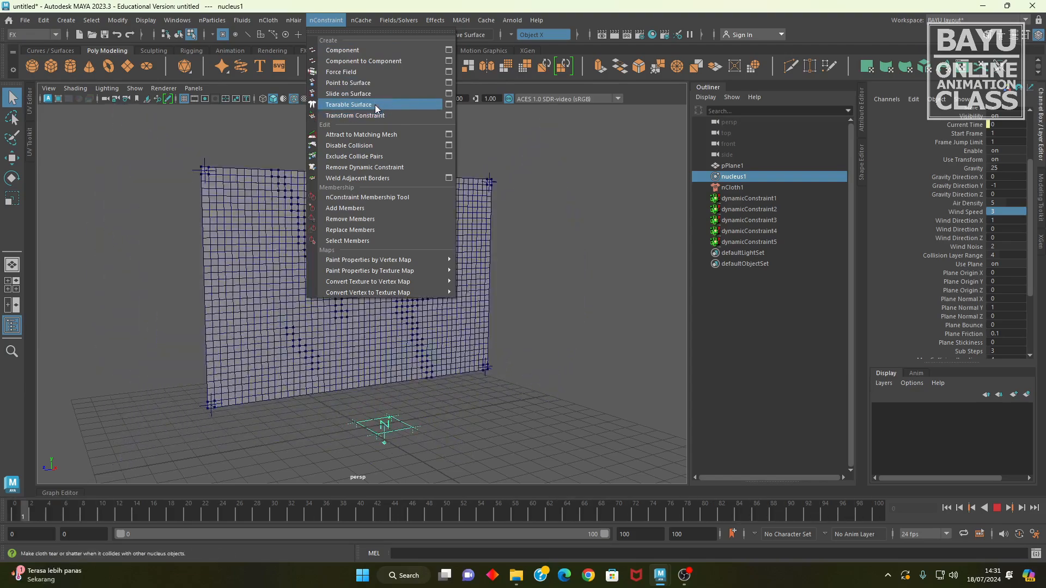
click(904, 446)
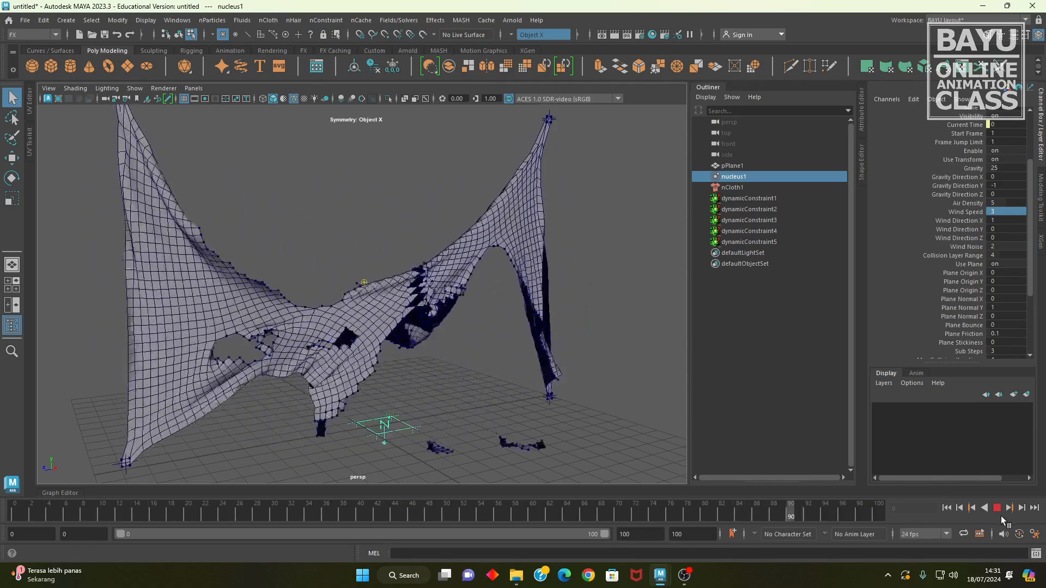
click(997, 507)
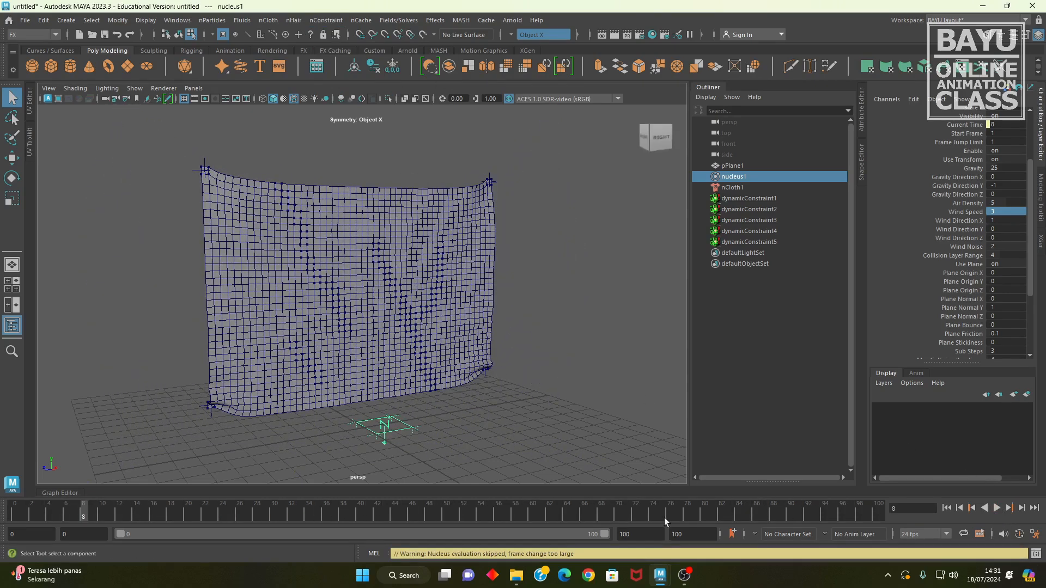